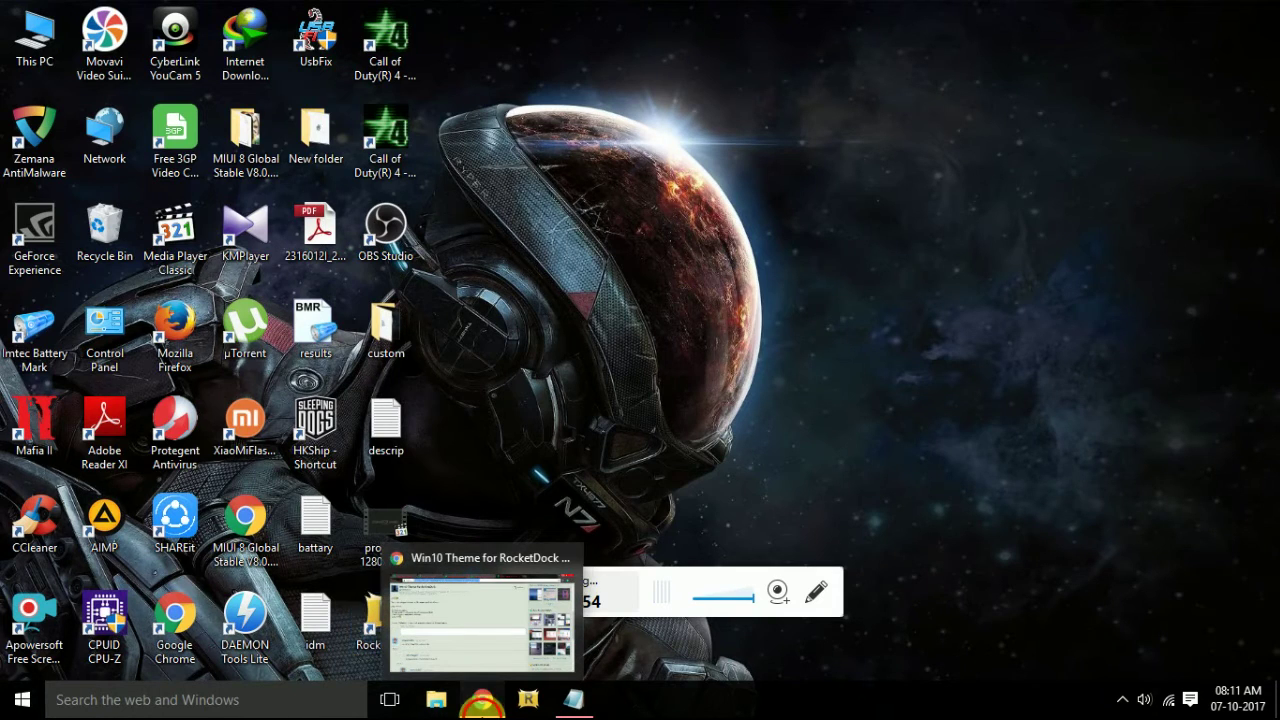
Switch to Chrome, search Google for "rainmeter" in a new tab and view the downloads on the rainmeter.net site
click(482, 700)
click(180, 44)
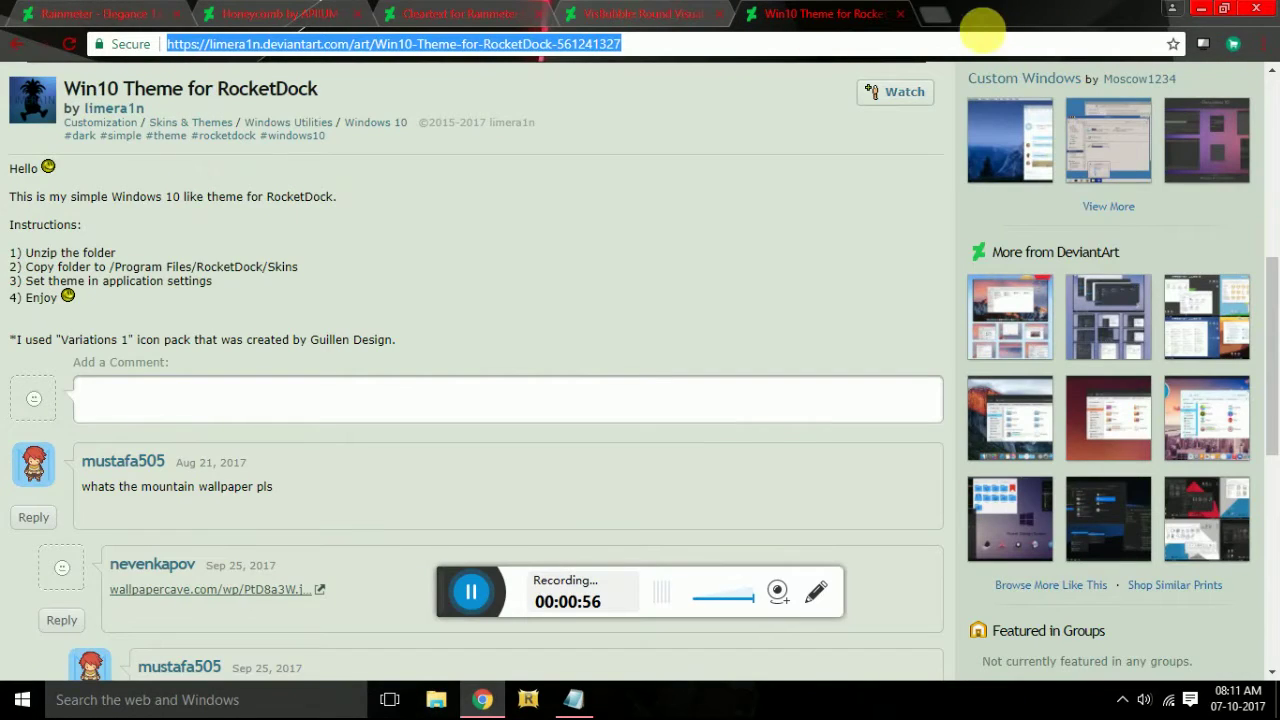
click(938, 16)
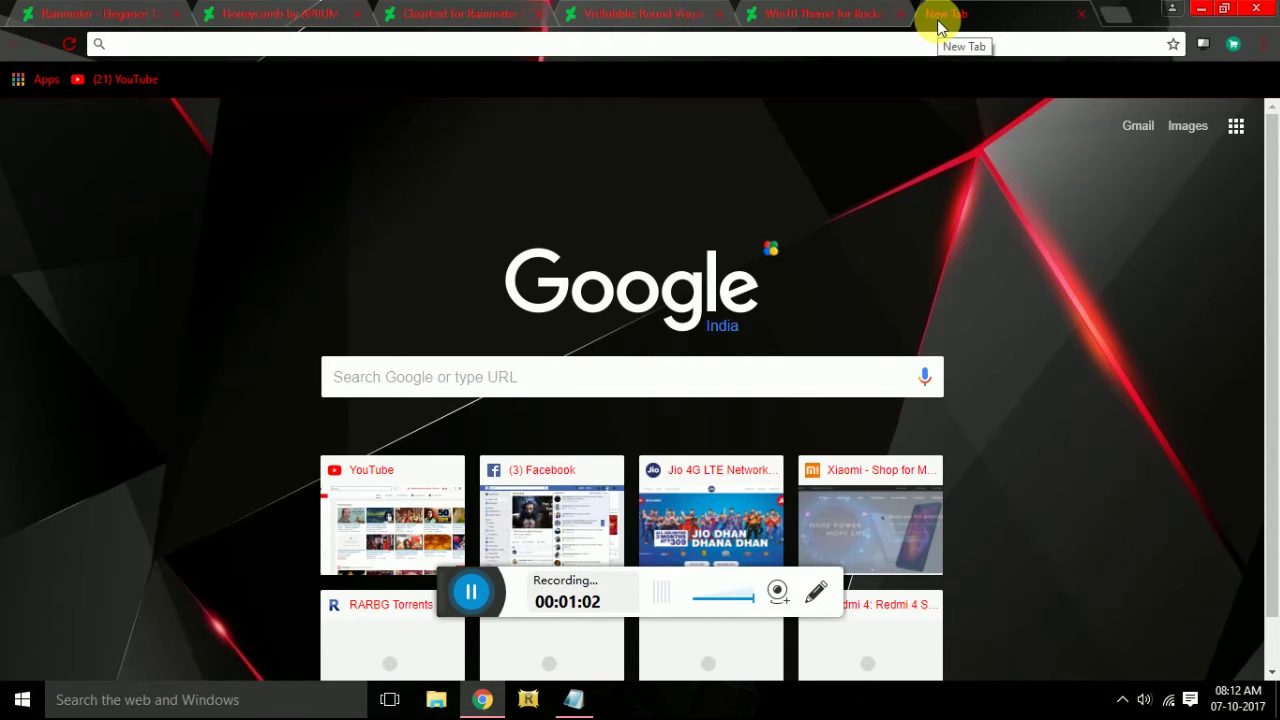
text(ra)
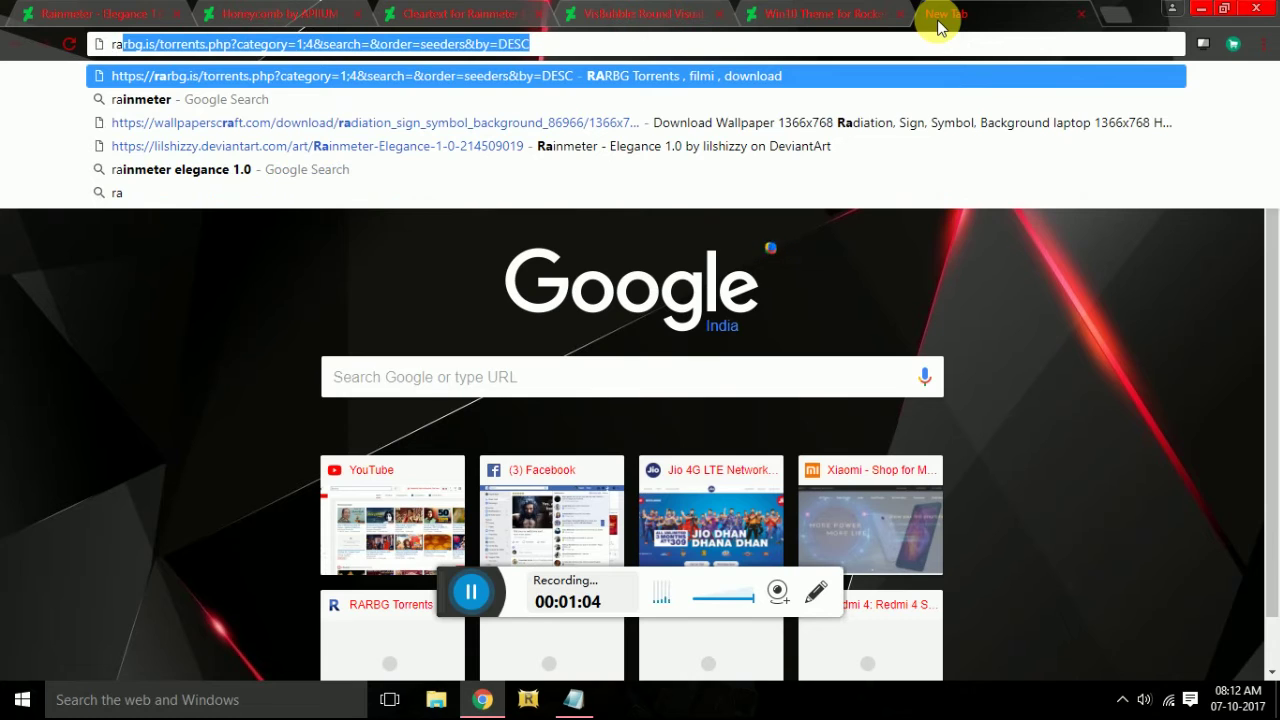
text(inmeter)
key(Return)
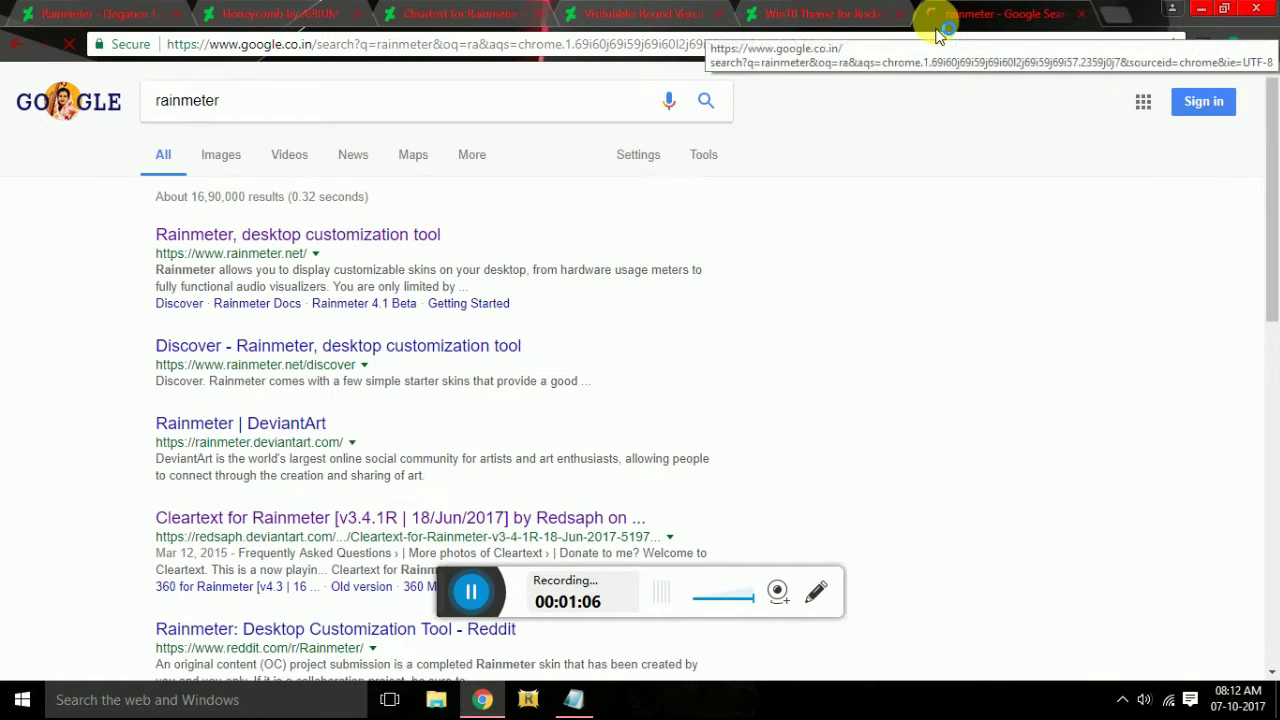
click(320, 236)
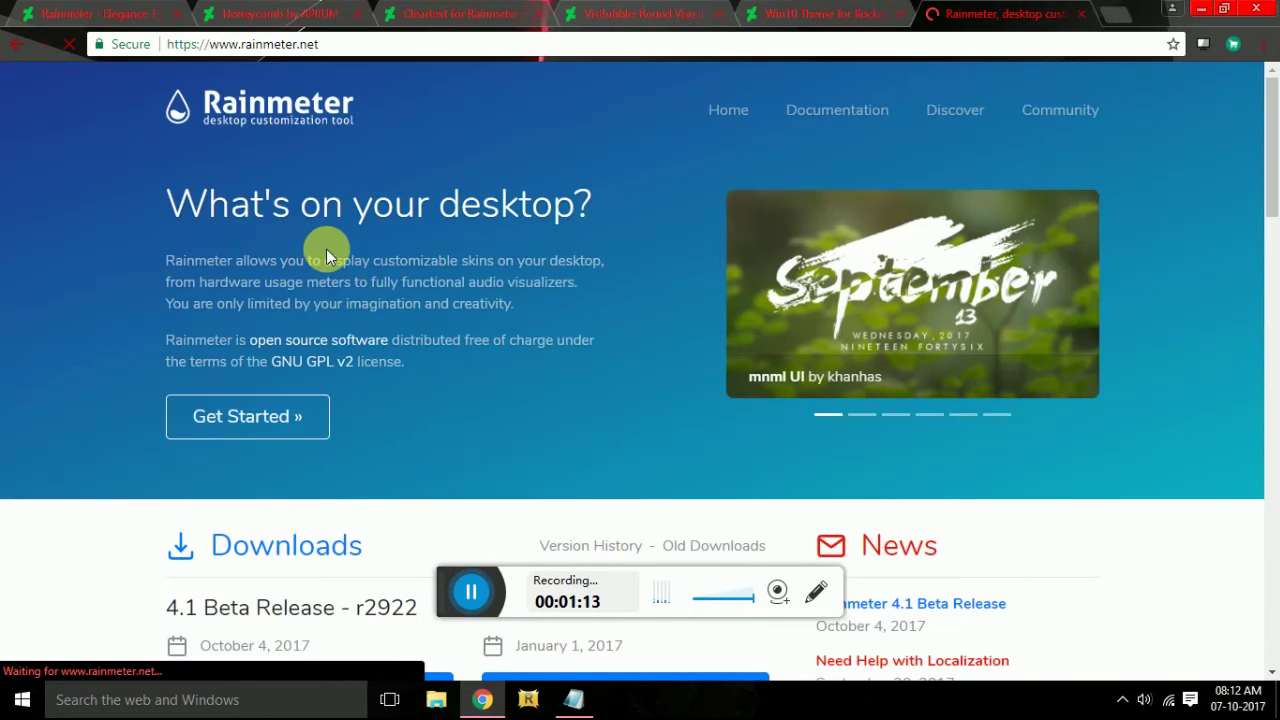
scroll(336, 266, down, 4)
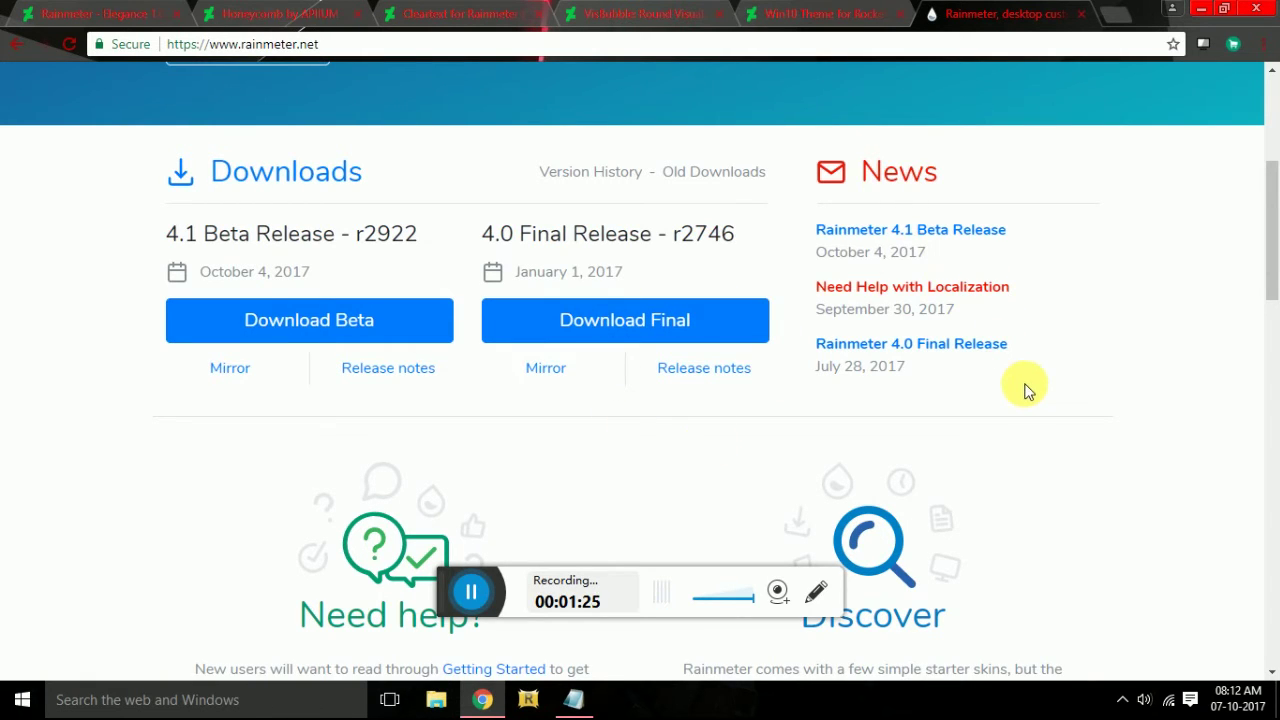
scroll(1026, 386, up, 4)
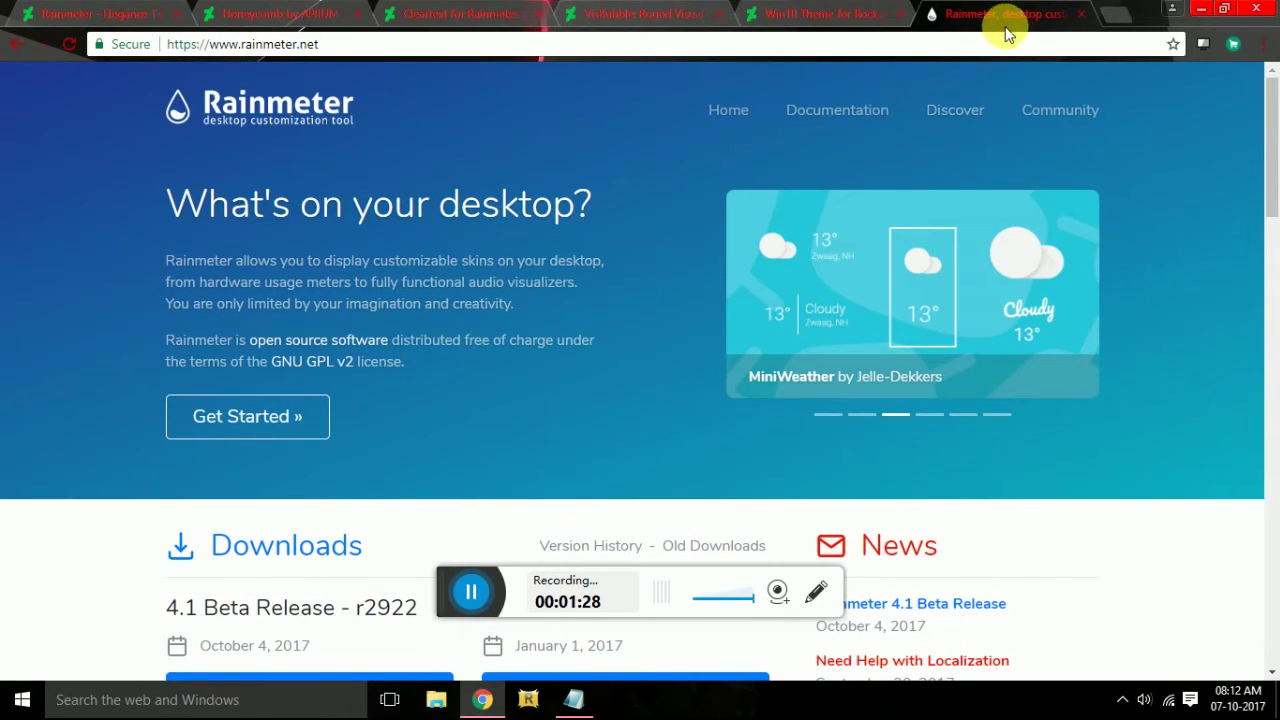
Search Google for "rocket dock" in another new tab and open the Download RocketDock page on rocketdock.com
click(1108, 16)
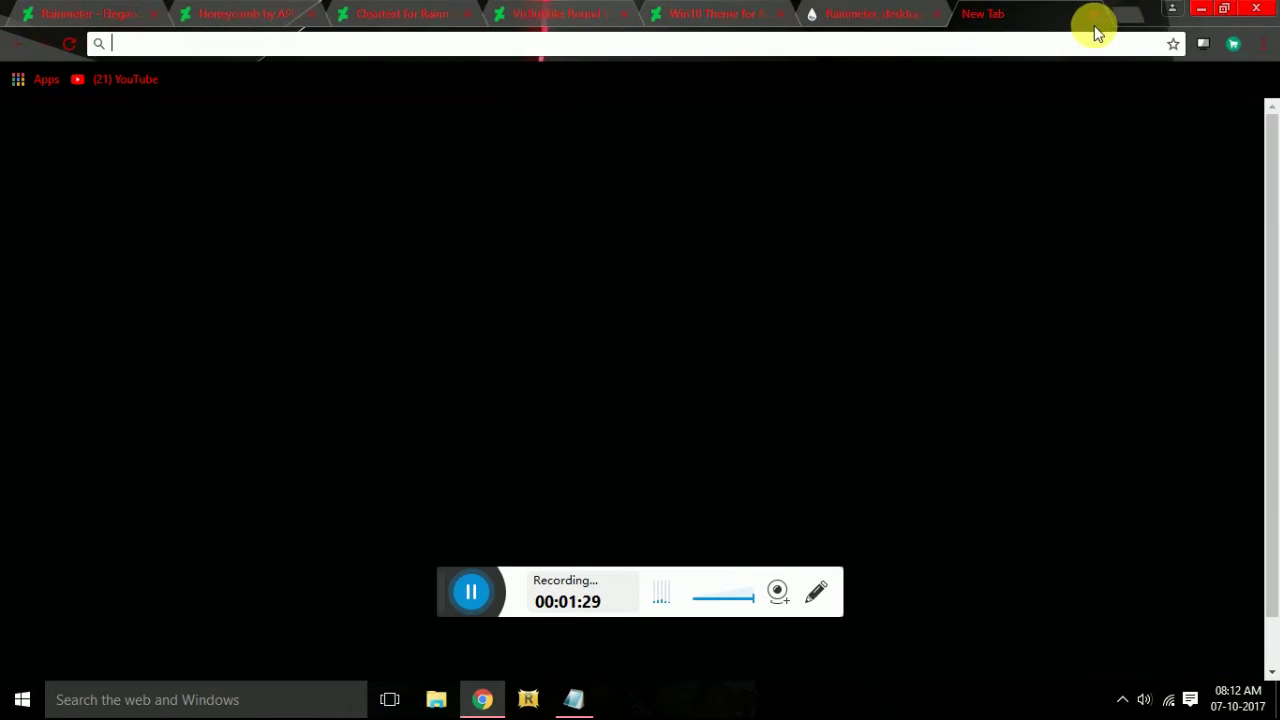
text(ro)
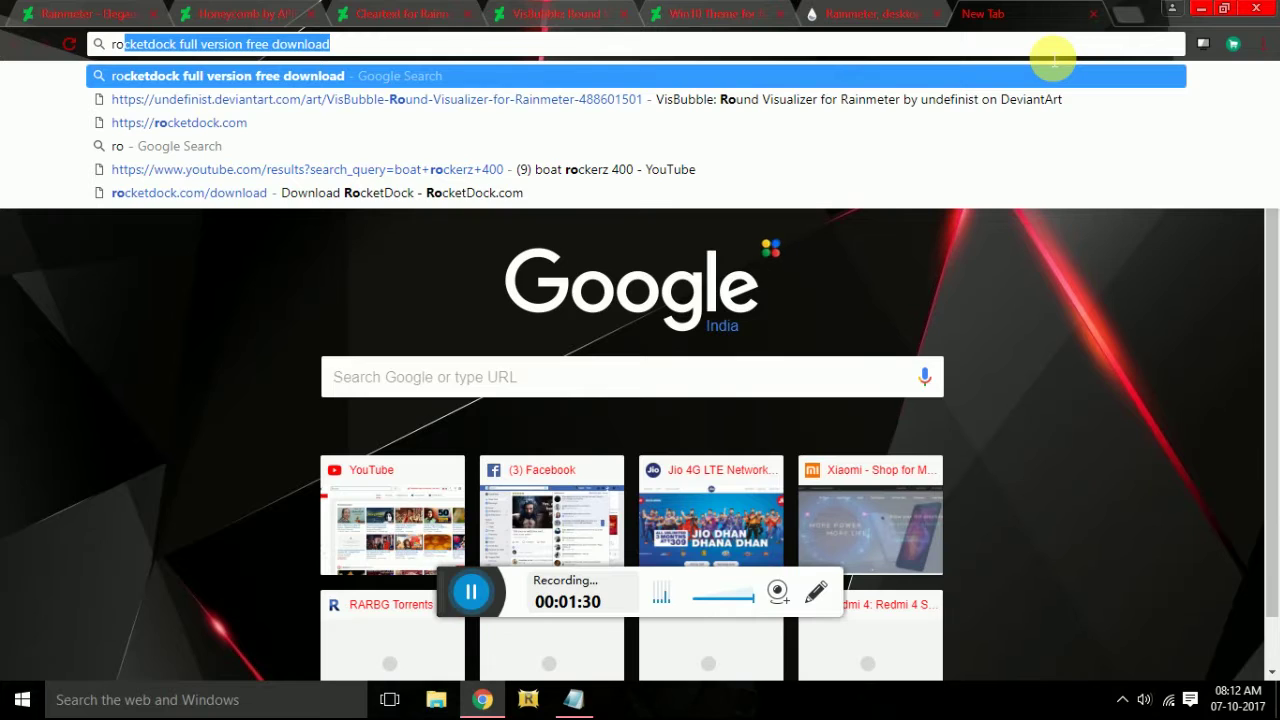
text(cket dock)
key(Return)
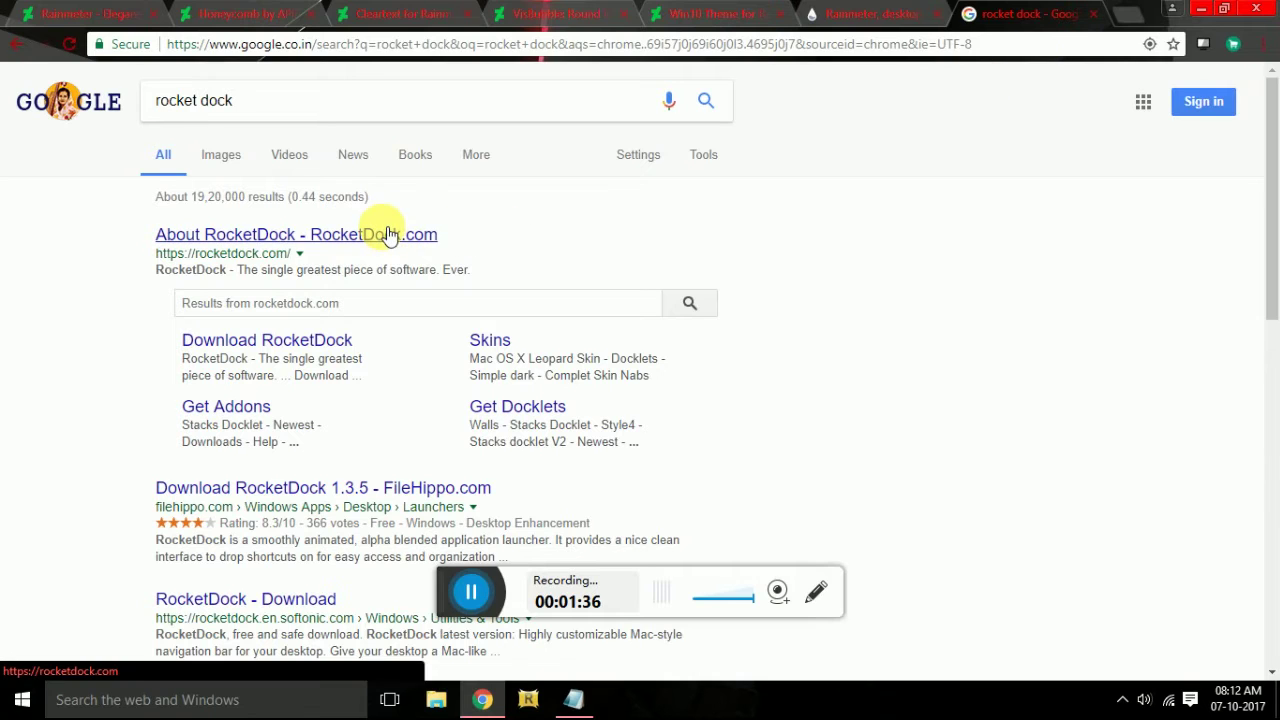
scroll(410, 484, down, 1)
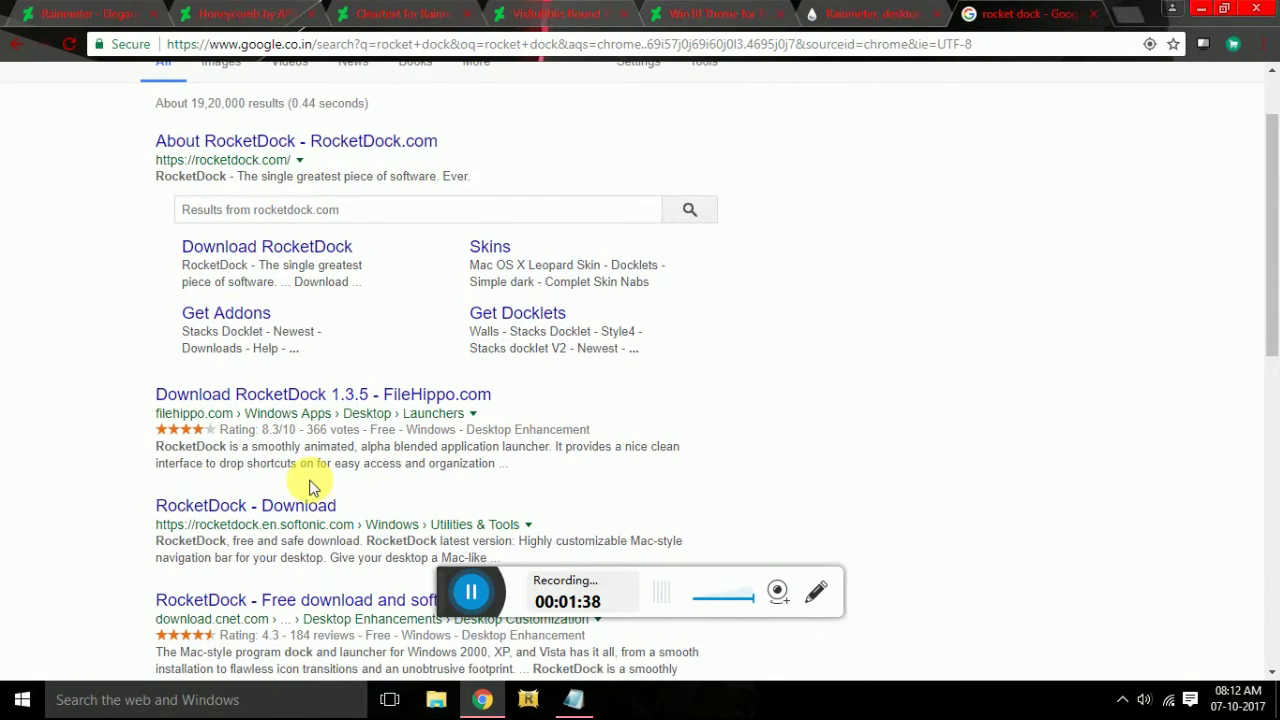
scroll(315, 460, up, 1)
click(265, 340)
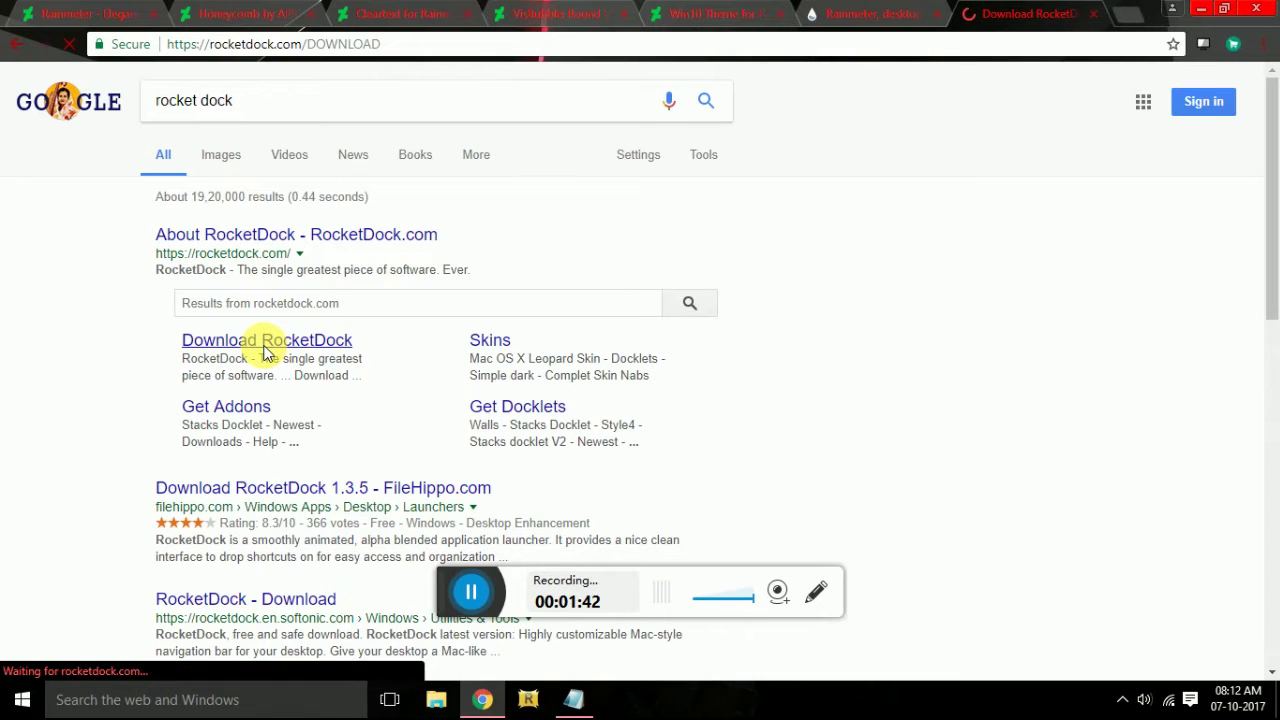
scroll(420, 275, down, 1)
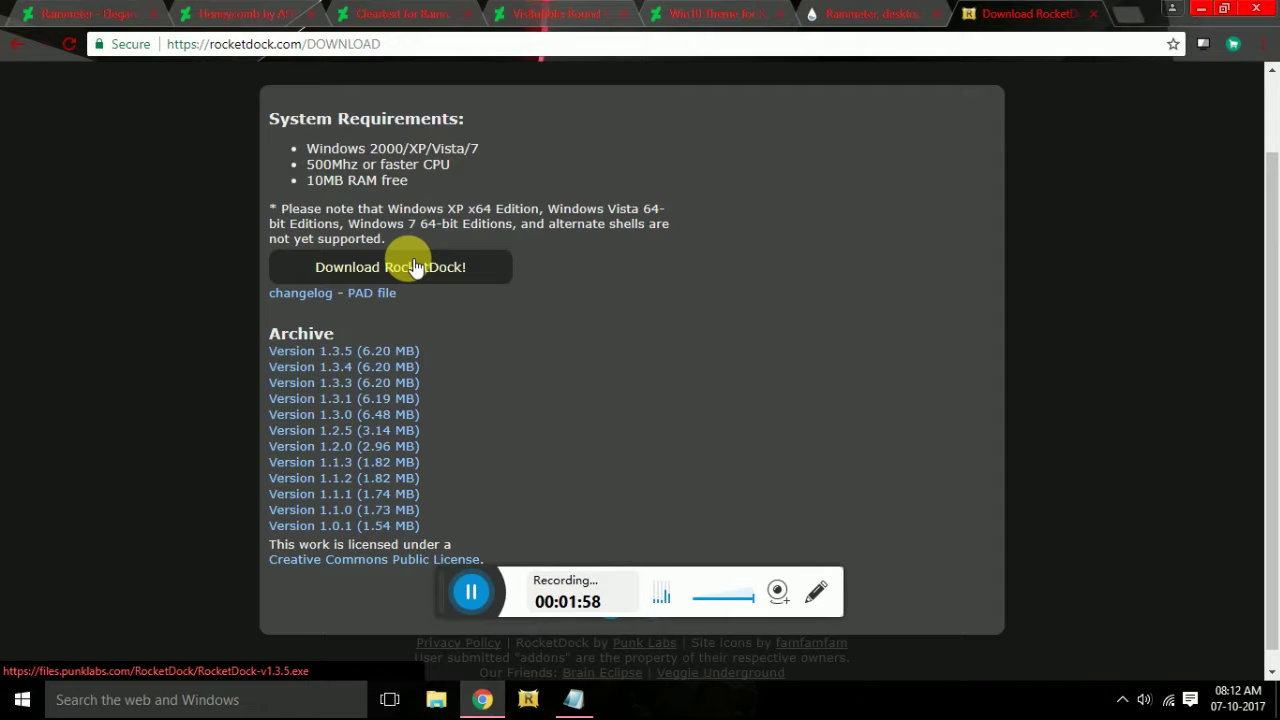
Return to the Win10 Theme for RocketDock page on DeviantArt and examine its preview, instructions and download option
click(725, 13)
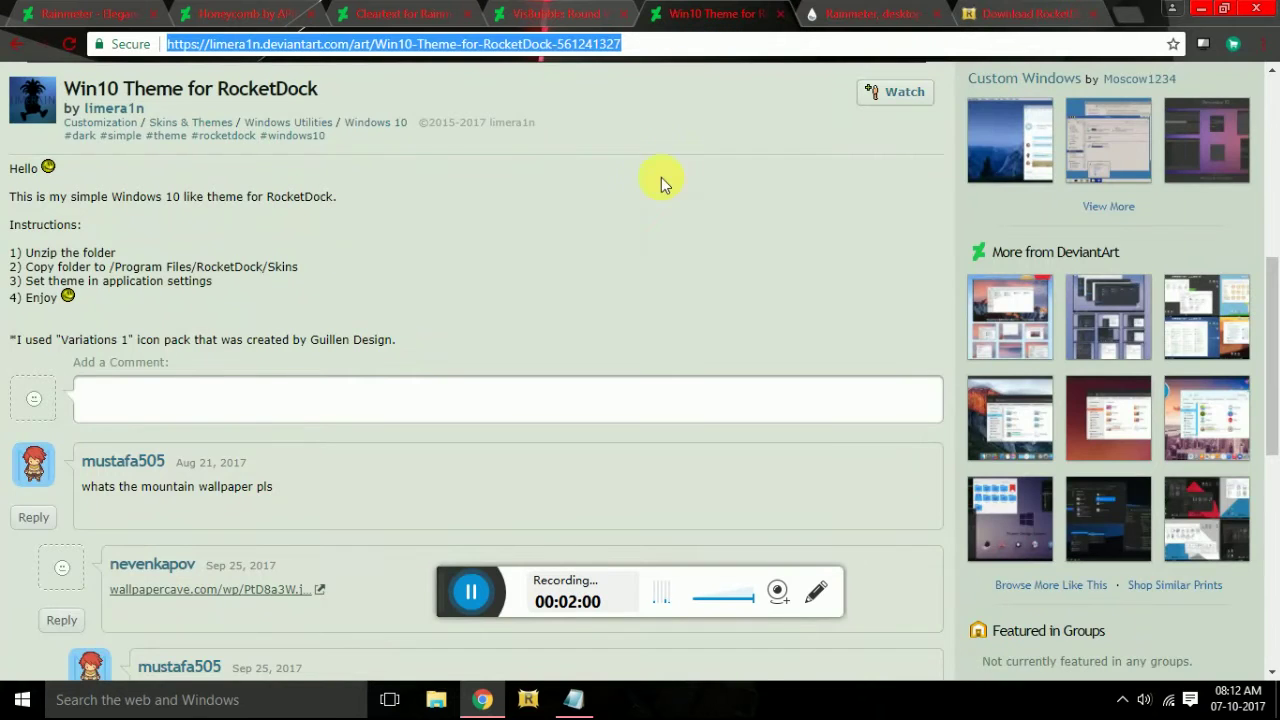
scroll(660, 184, up, 6)
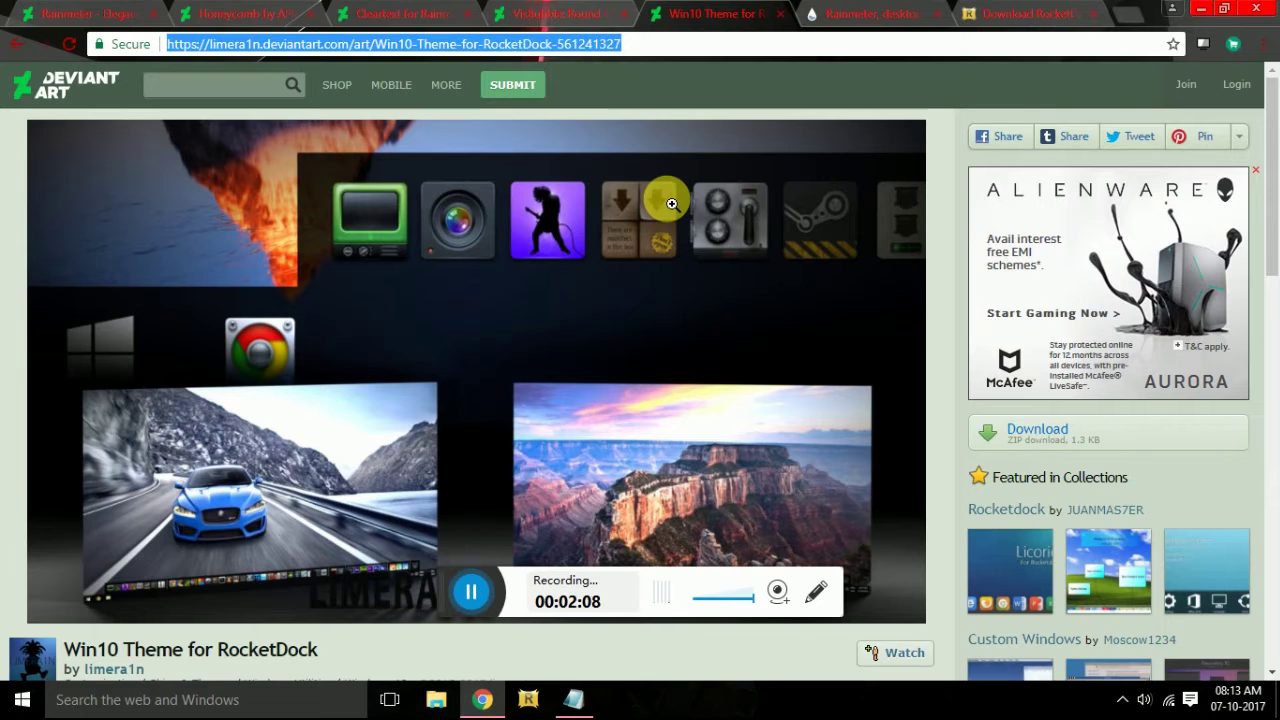
scroll(560, 195, down, 3)
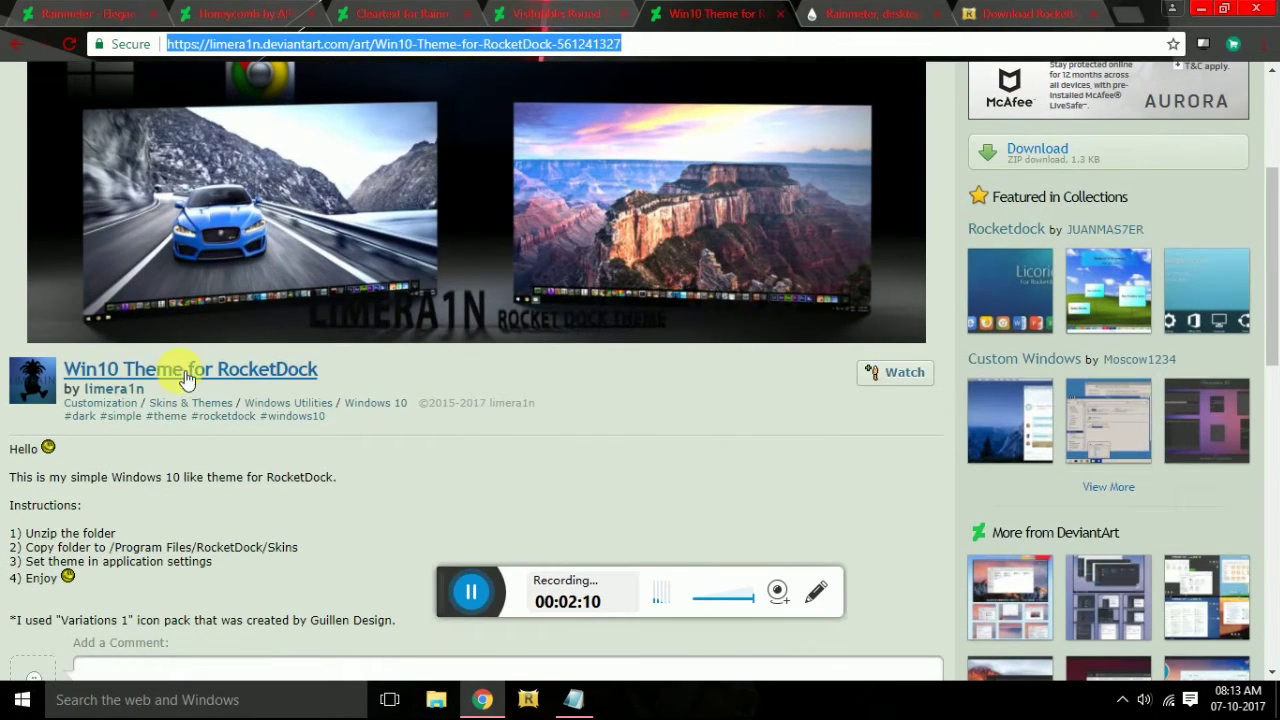
scroll(557, 297, up, 3)
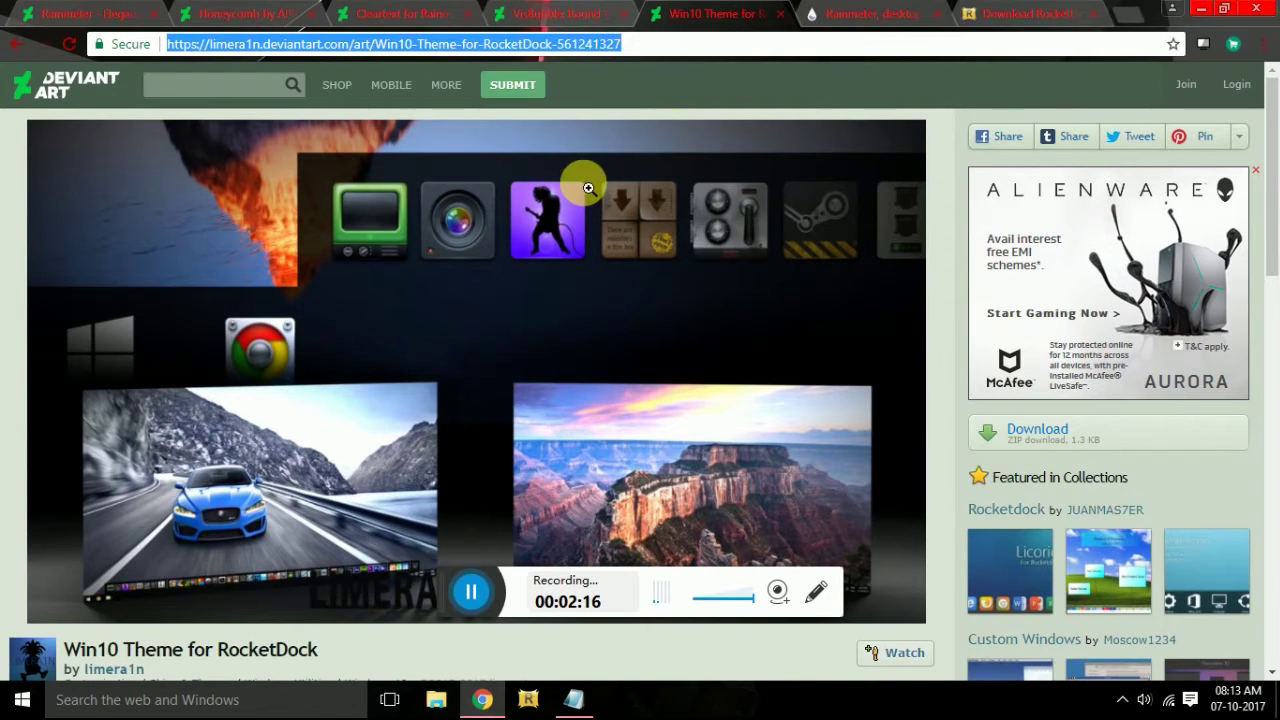
scroll(578, 190, down, 4)
scroll(1139, 275, up, 3)
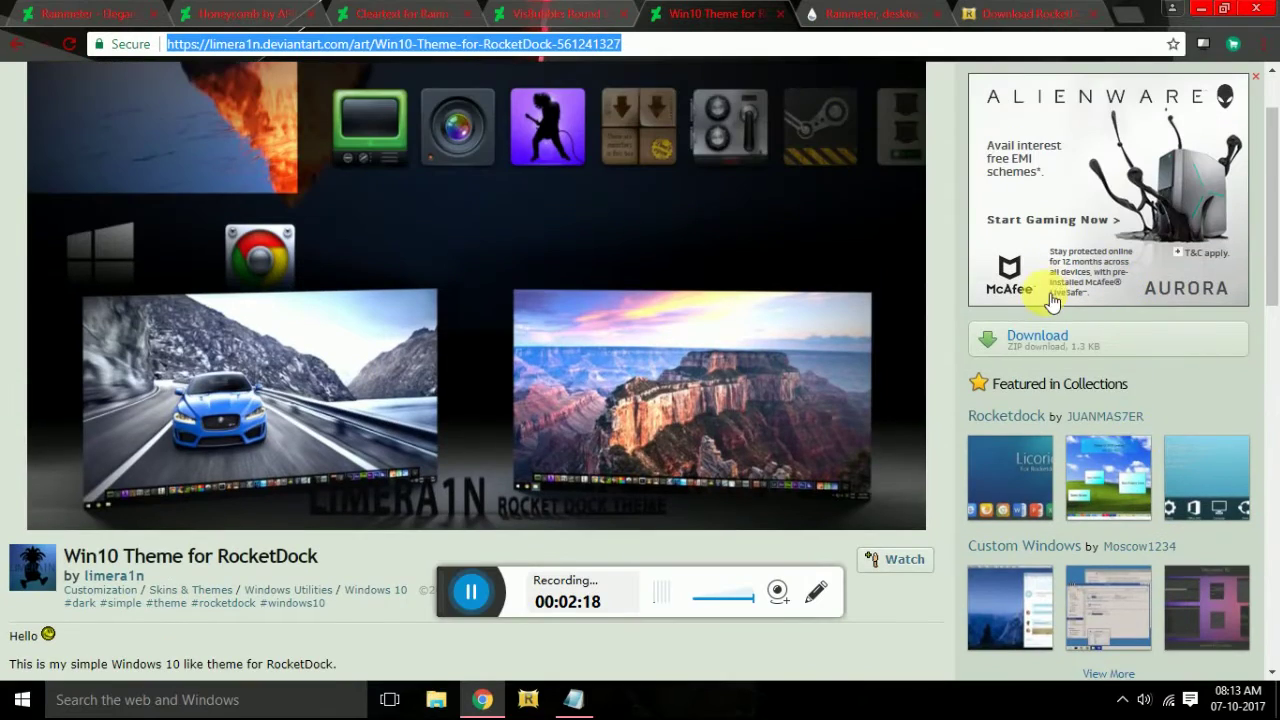
Switch to the desktop, open the custom folder maximized to check the downloaded files, and minimize it
click(1200, 8)
double_click(394, 347)
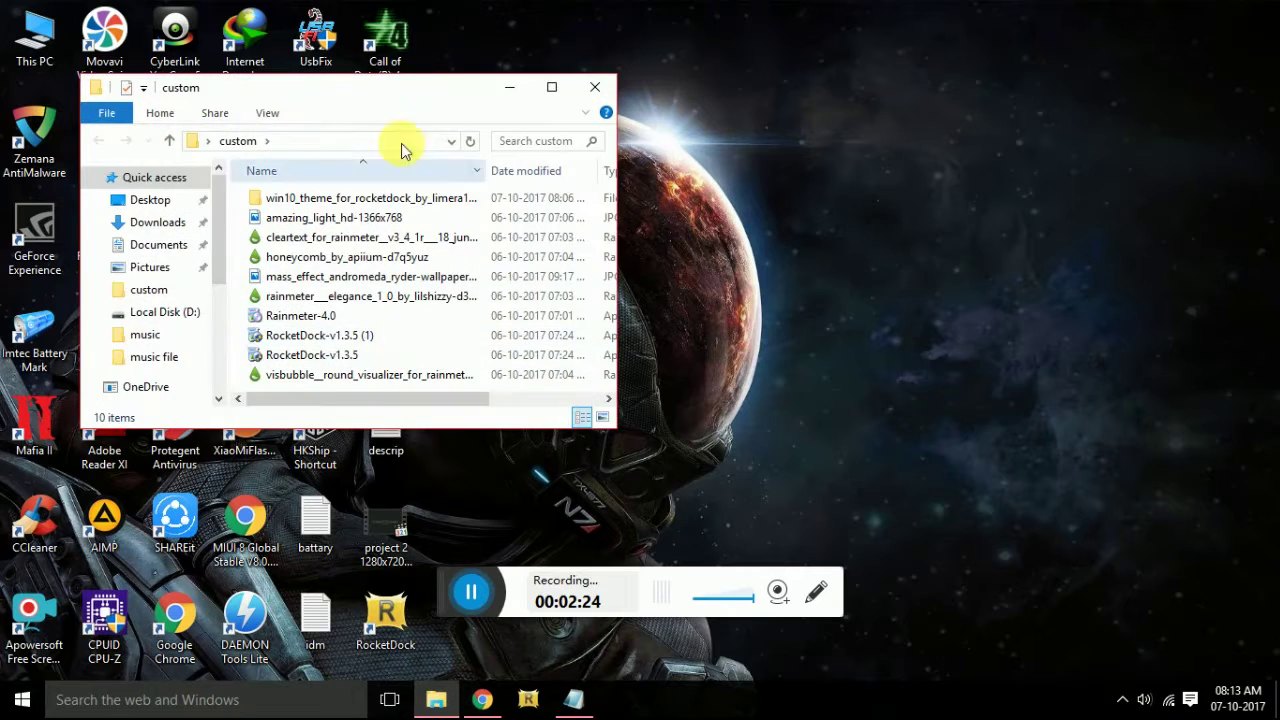
double_click(414, 92)
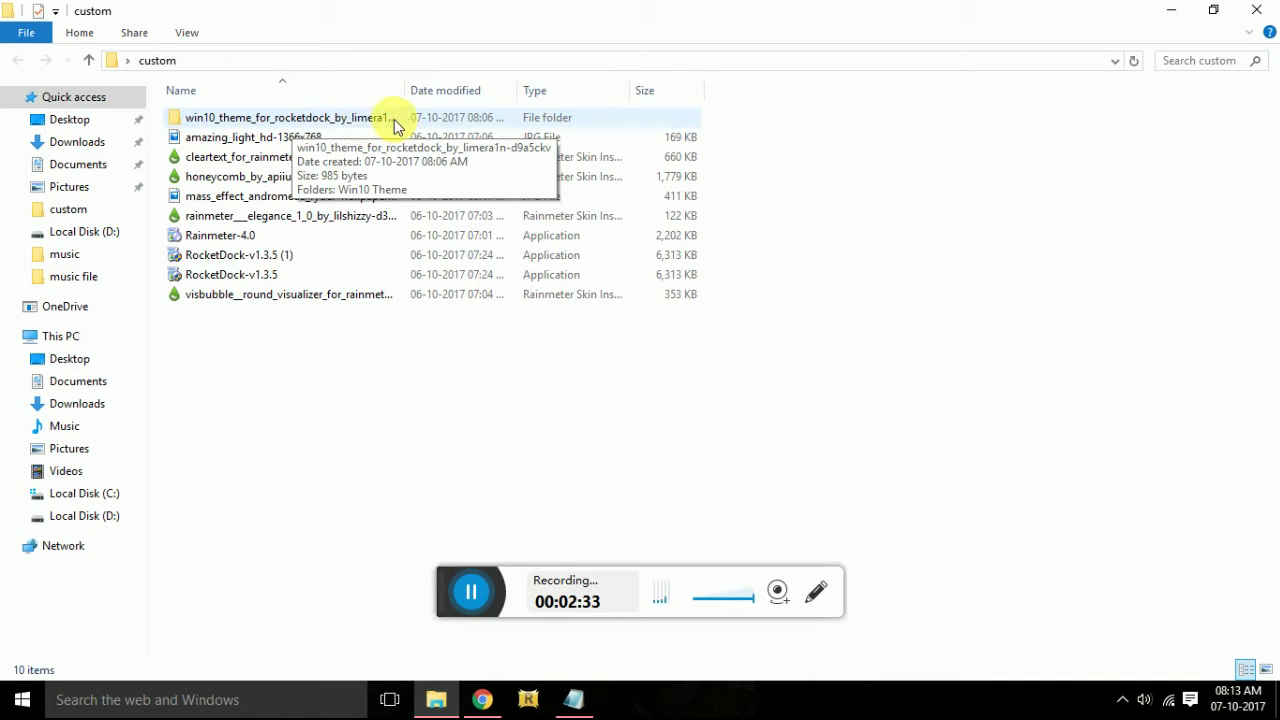
click(1171, 10)
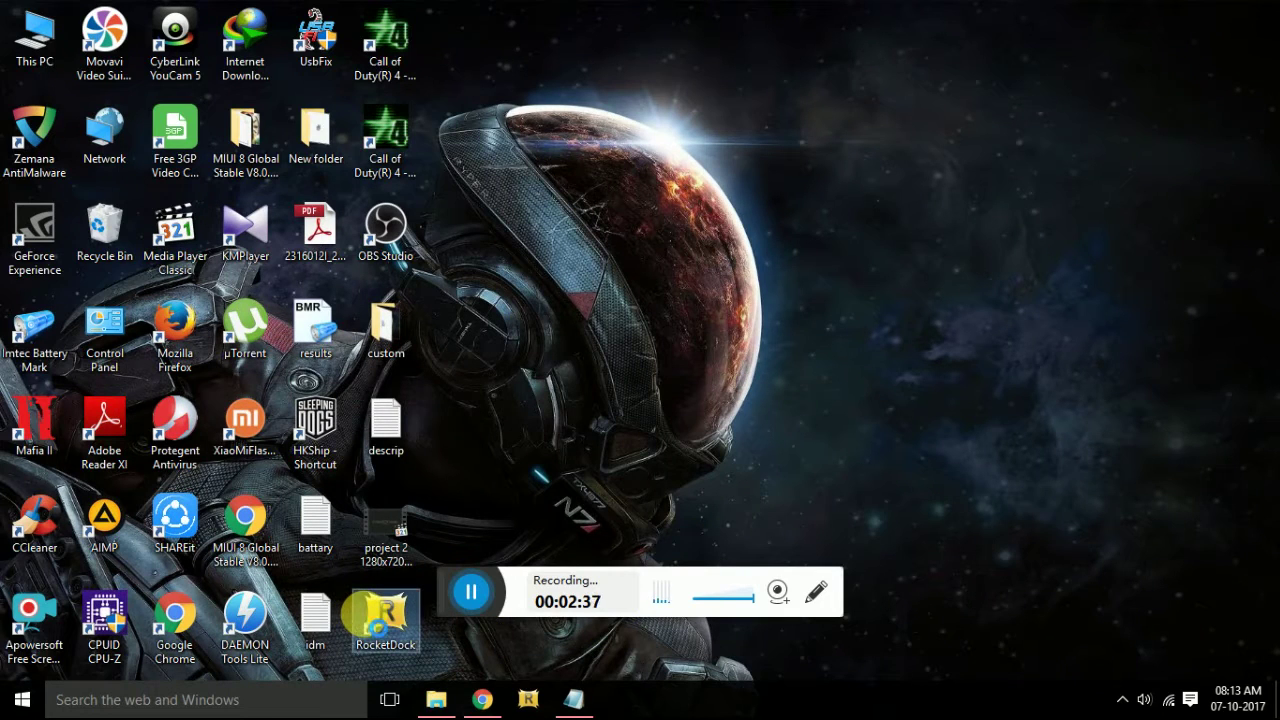
Open RocketDock's installation folder from its desktop shortcut's properties, enlarge the window and open the Skins folder
right_click(356, 648)
click(419, 600)
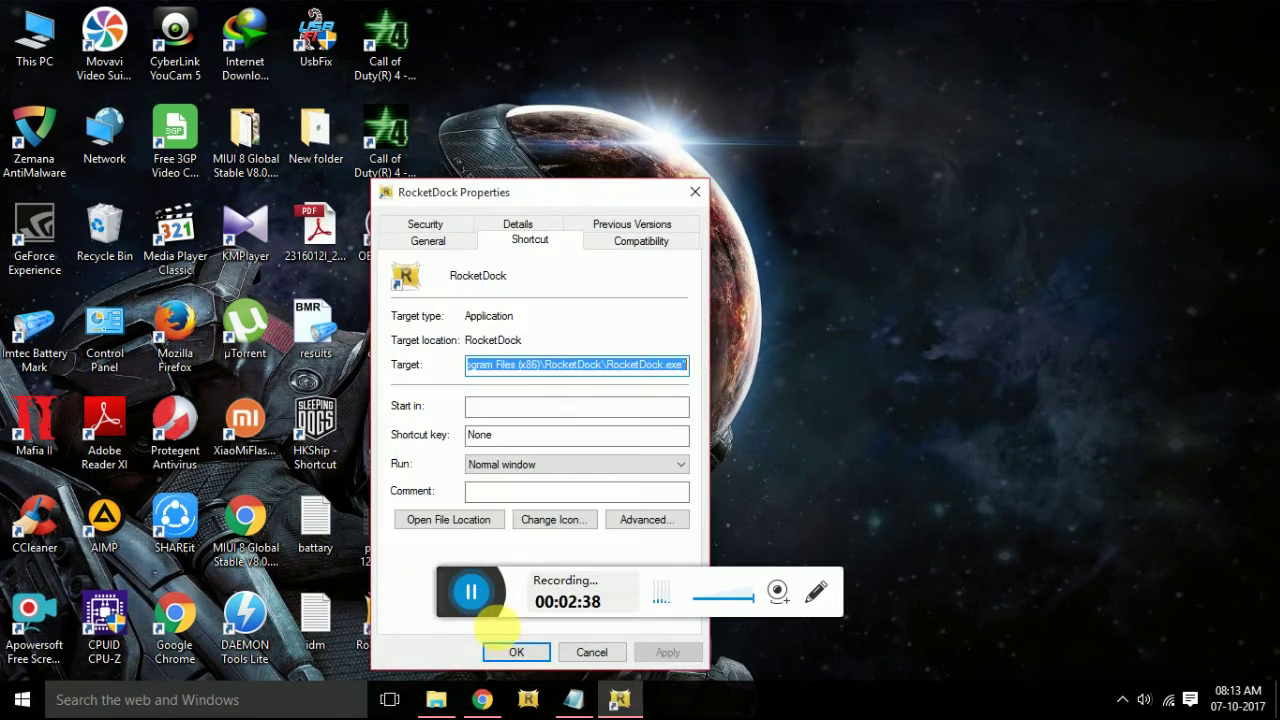
click(410, 521)
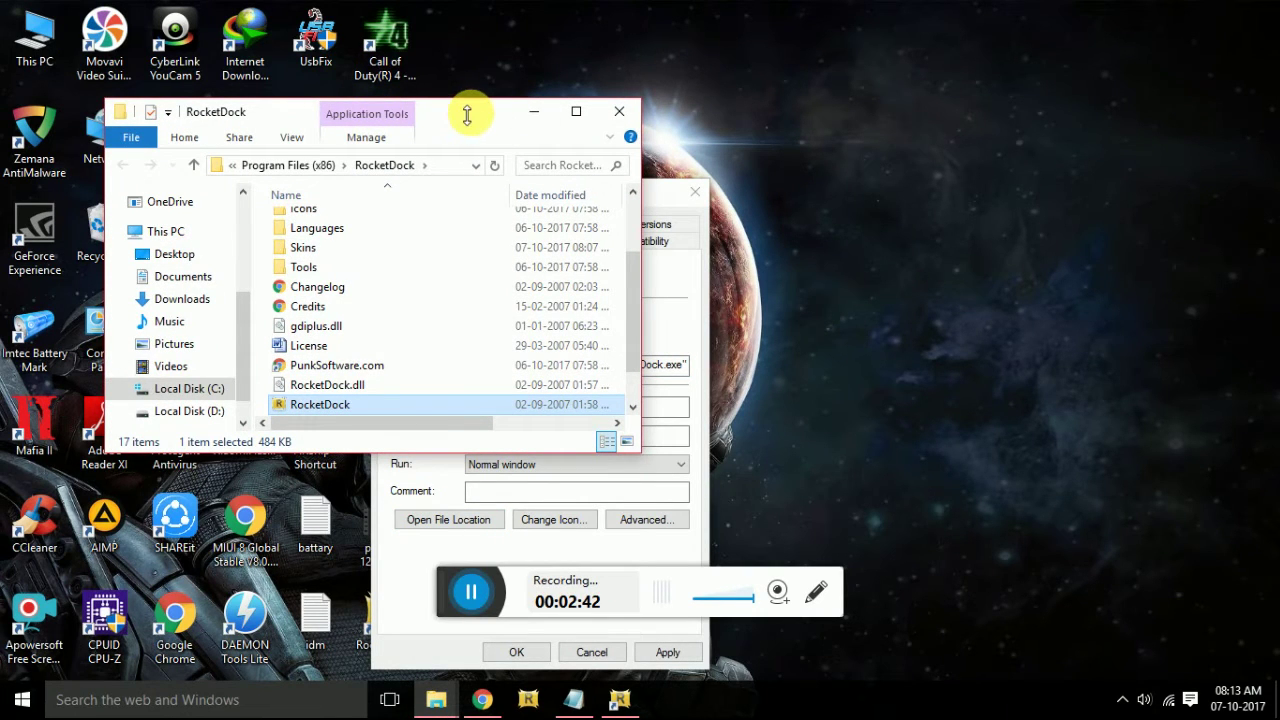
drag(466, 106, 423, 9)
drag(641, 170, 765, 165)
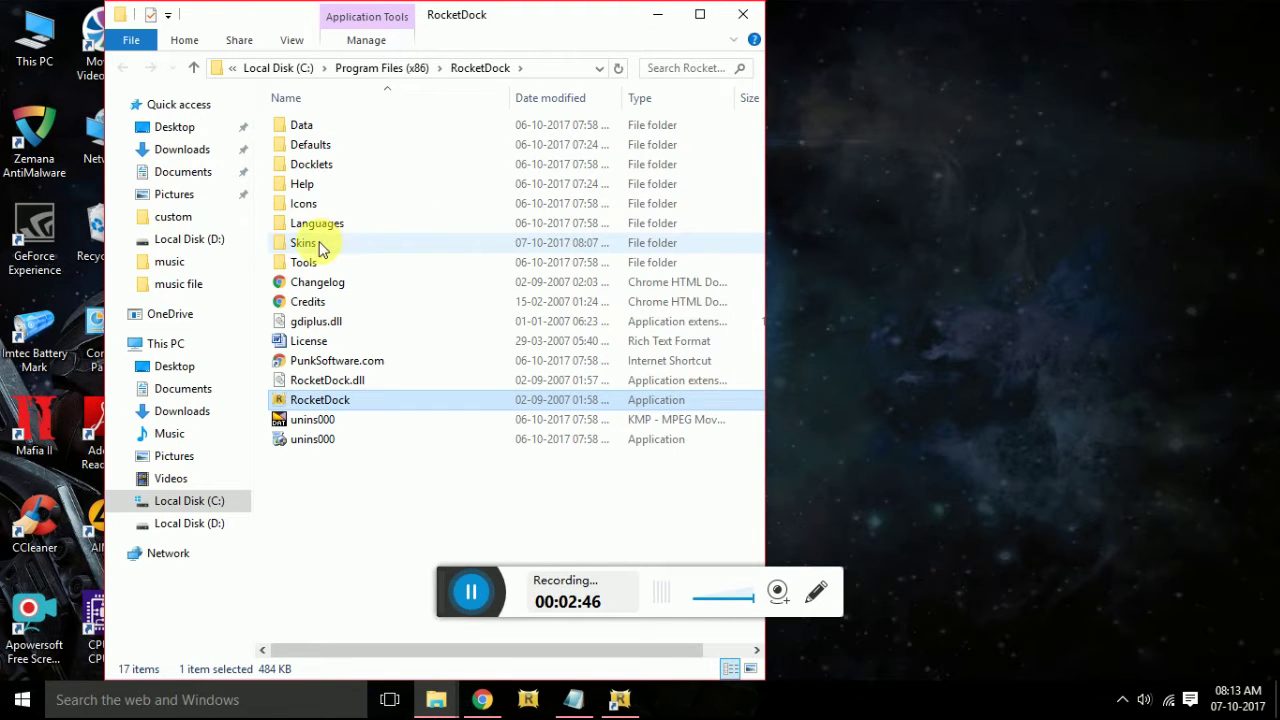
double_click(318, 245)
scroll(320, 249, down, 2)
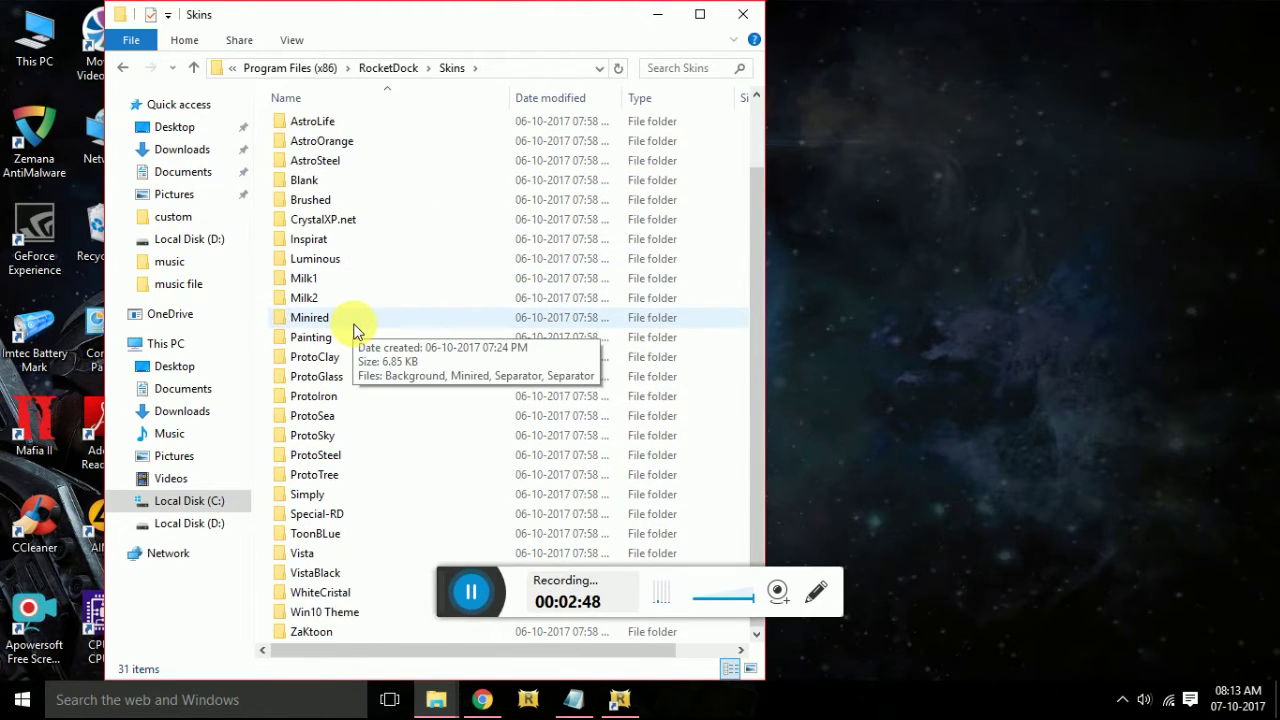
scroll(361, 330, up, 2)
Copy the Win10 Theme folder from inside the downloaded RocketDock theme folder in custom
click(436, 702)
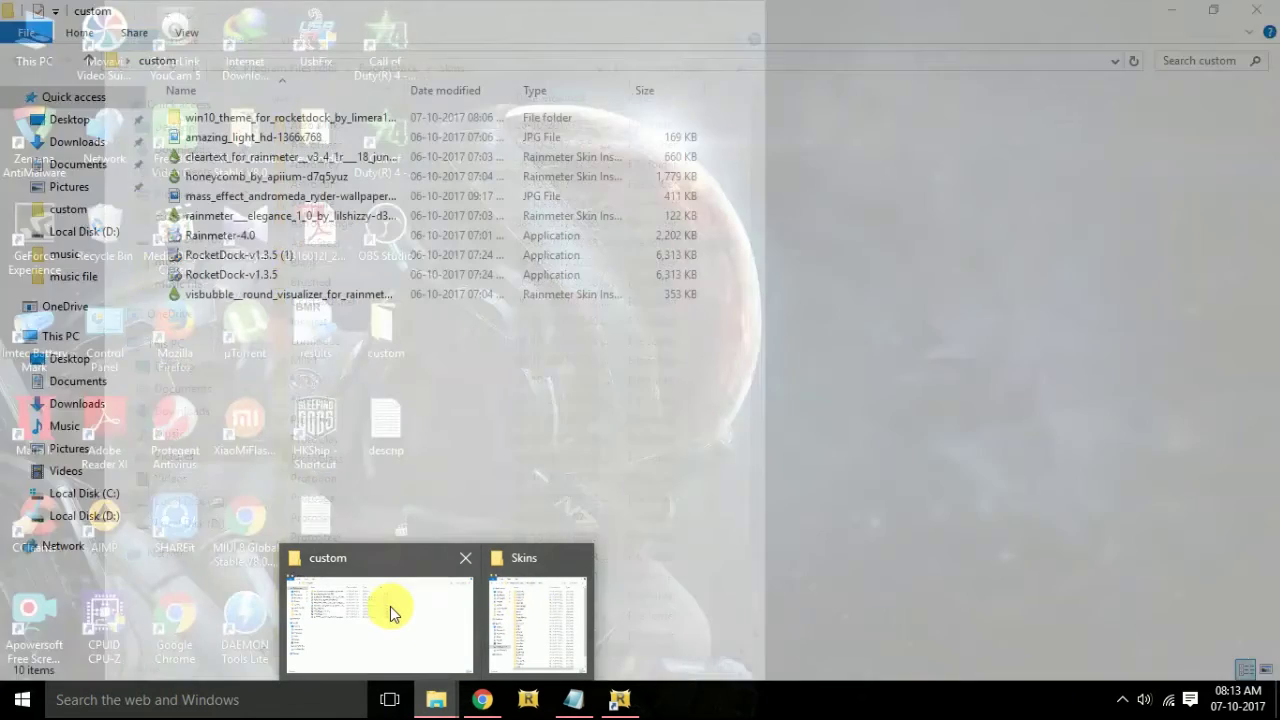
click(385, 610)
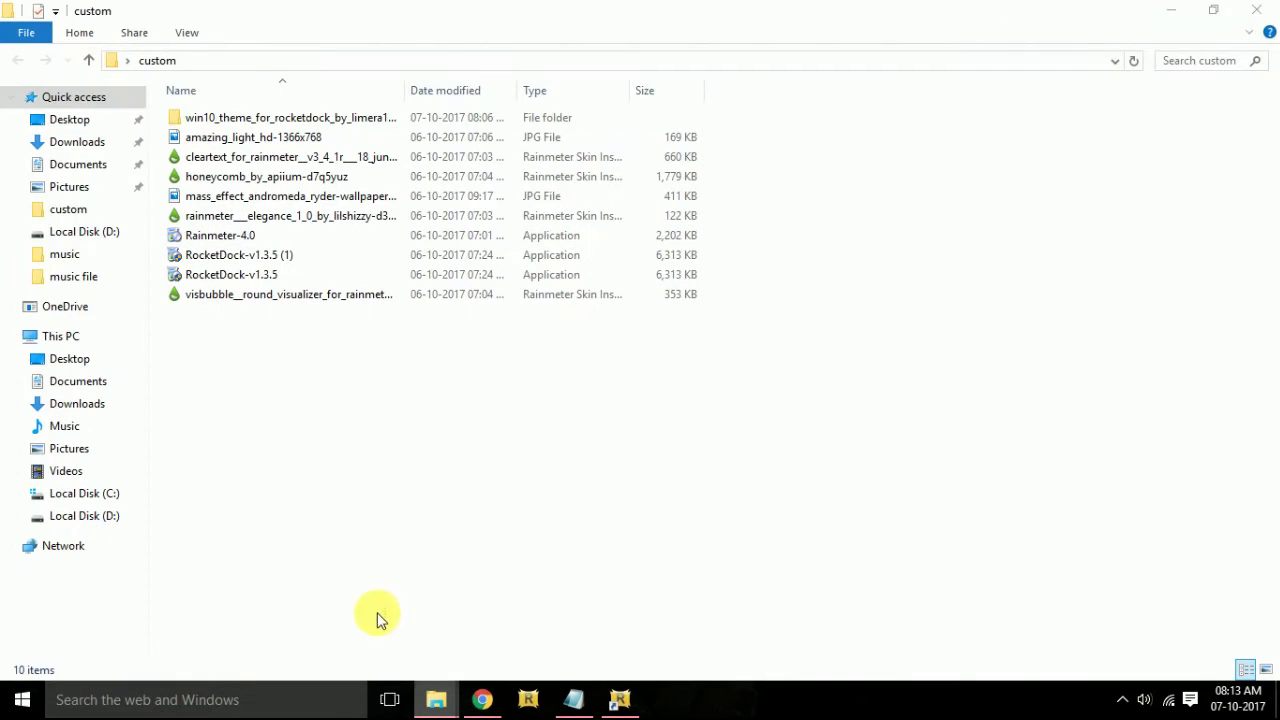
double_click(222, 121)
right_click(243, 126)
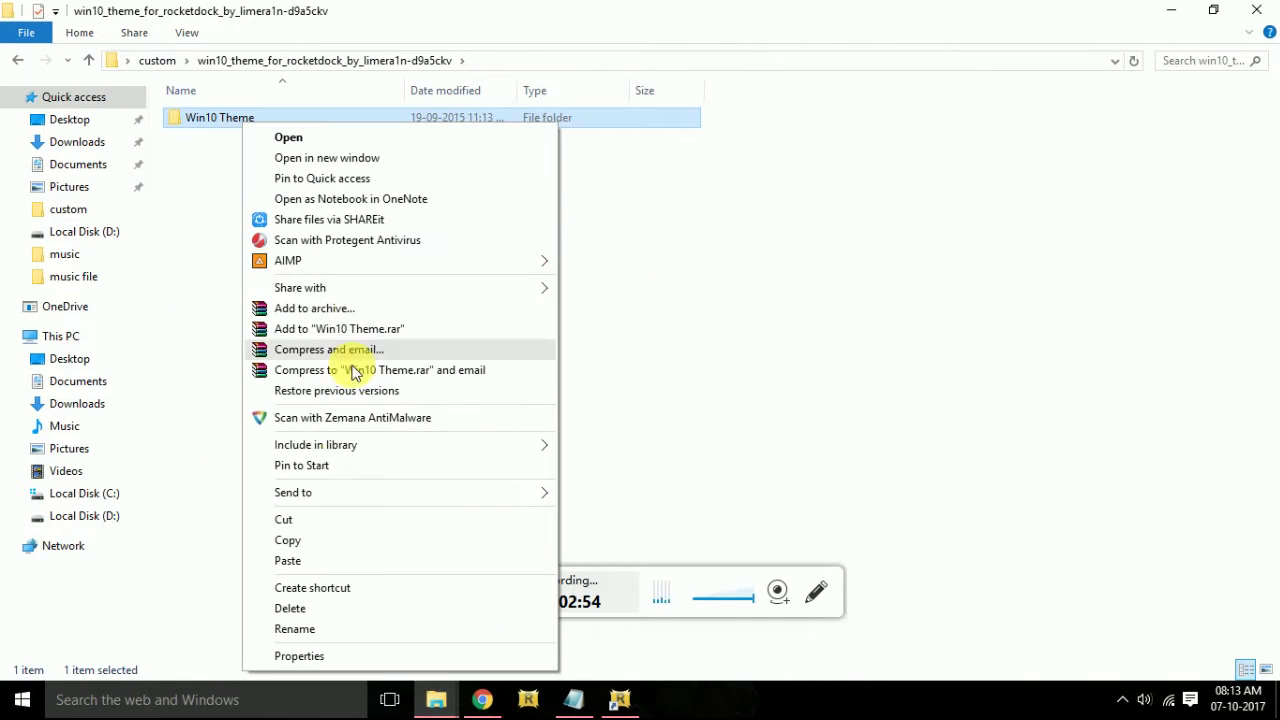
click(287, 540)
Paste Win10 Theme into RocketDock's Skins folder, replacing existing files with administrator permission for all items, and close the leftover windows
click(1171, 10)
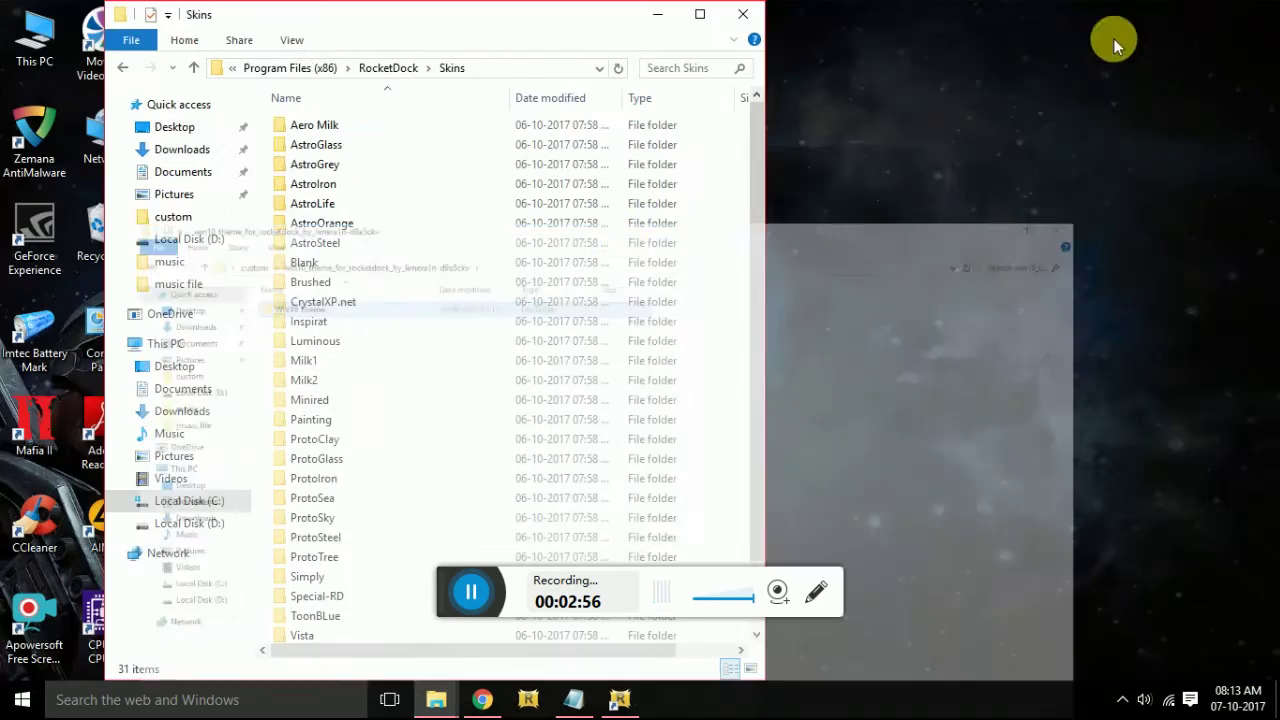
right_click(710, 193)
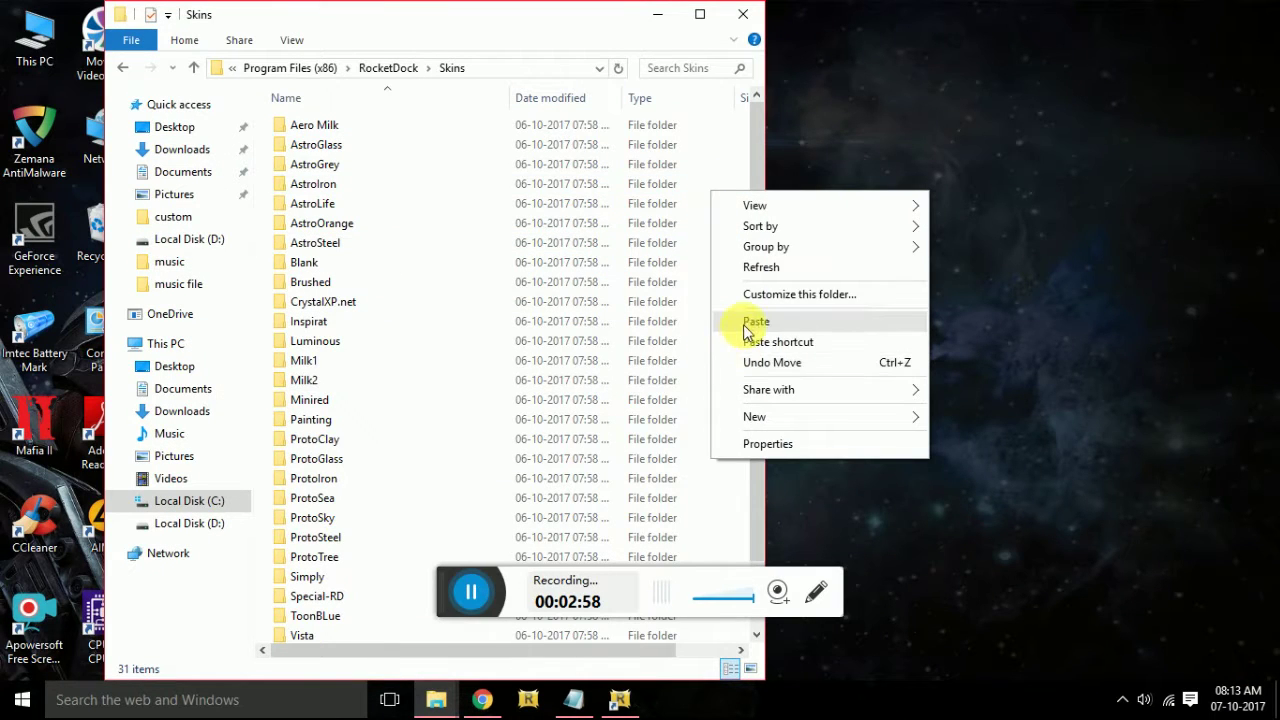
click(746, 322)
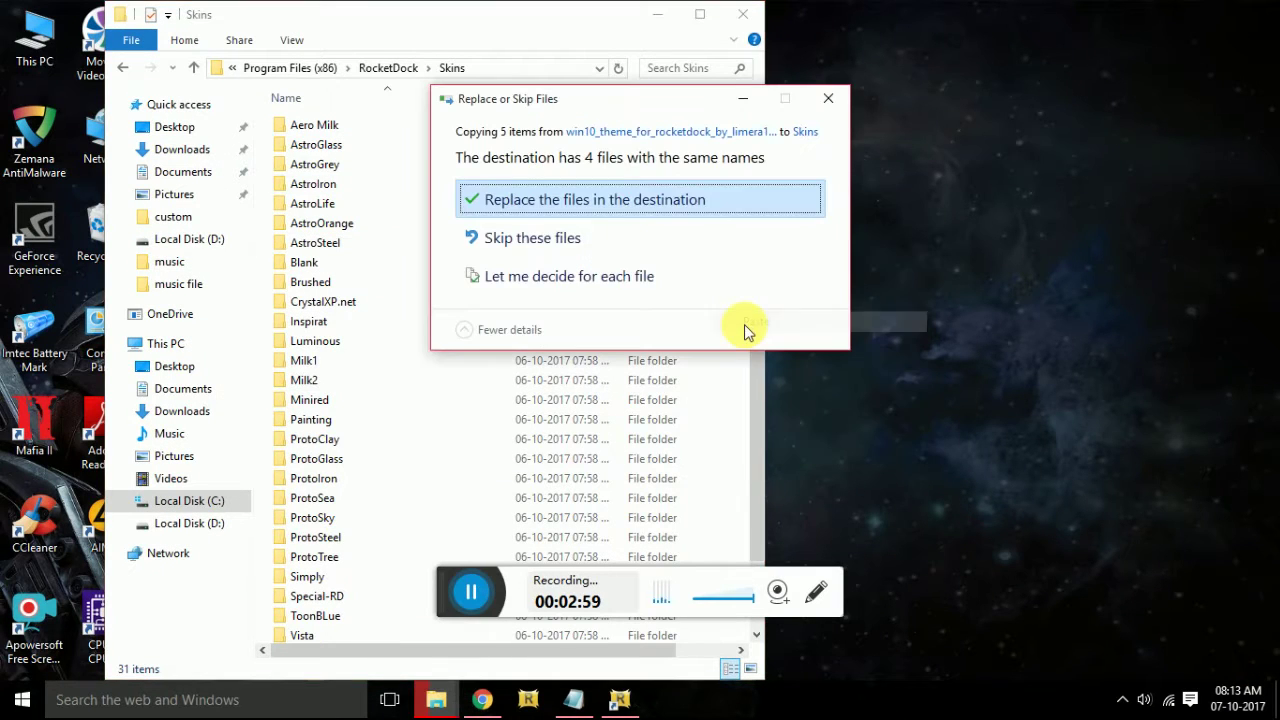
click(611, 208)
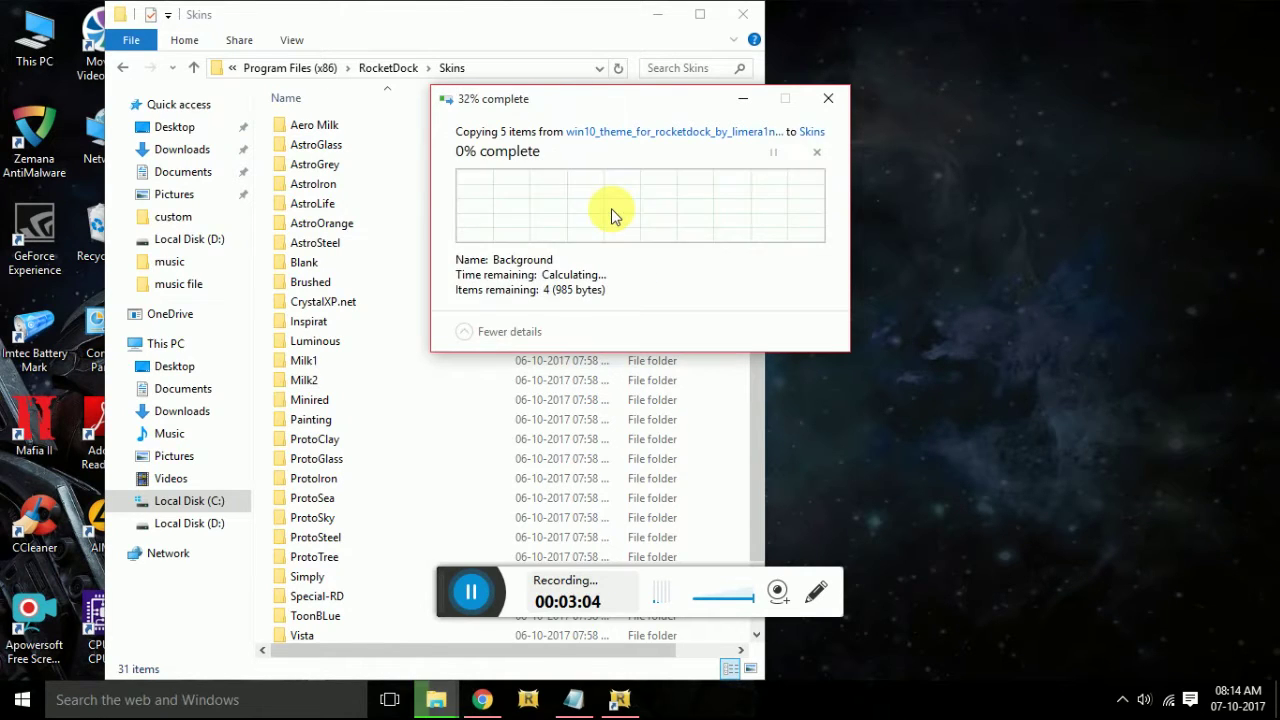
click(461, 230)
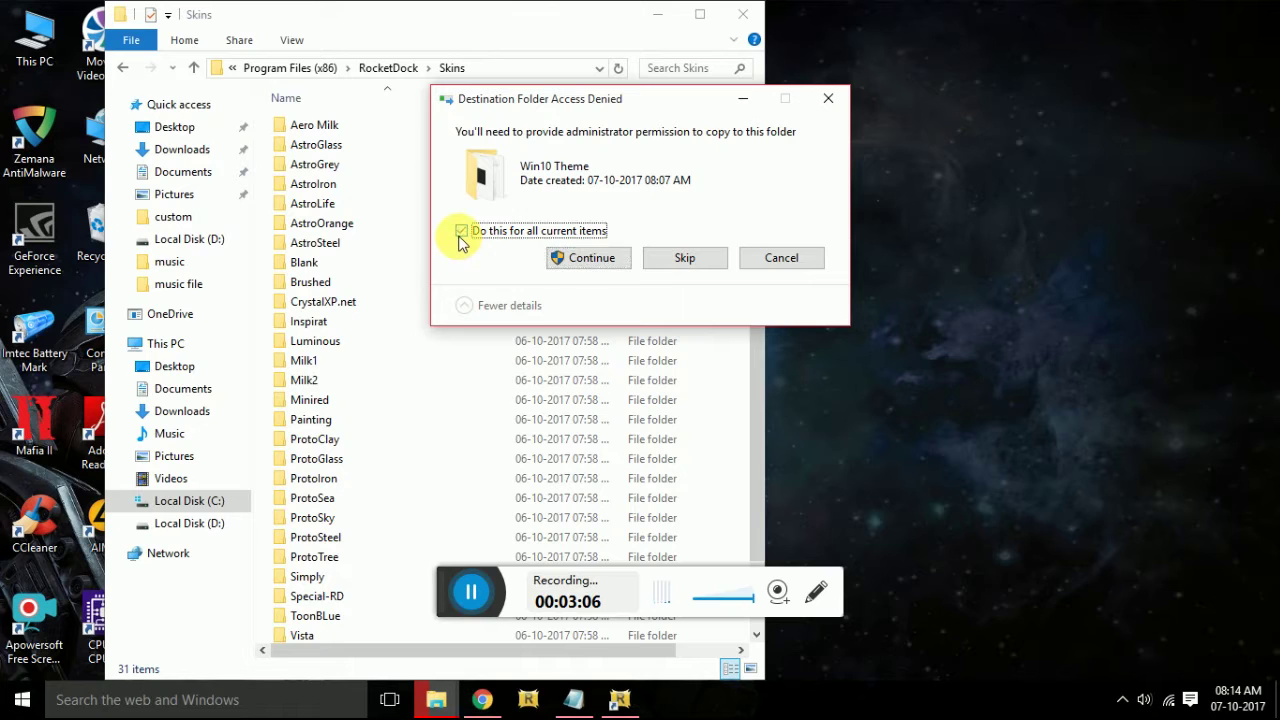
click(589, 258)
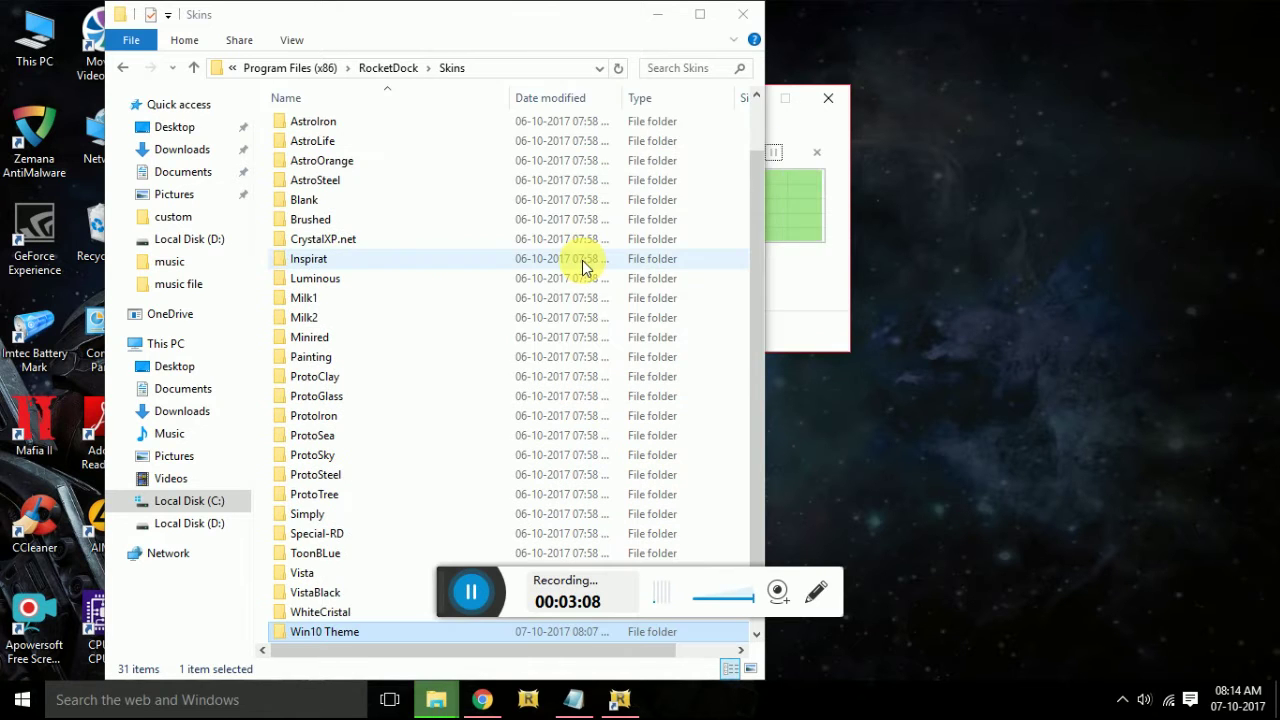
click(750, 18)
click(677, 189)
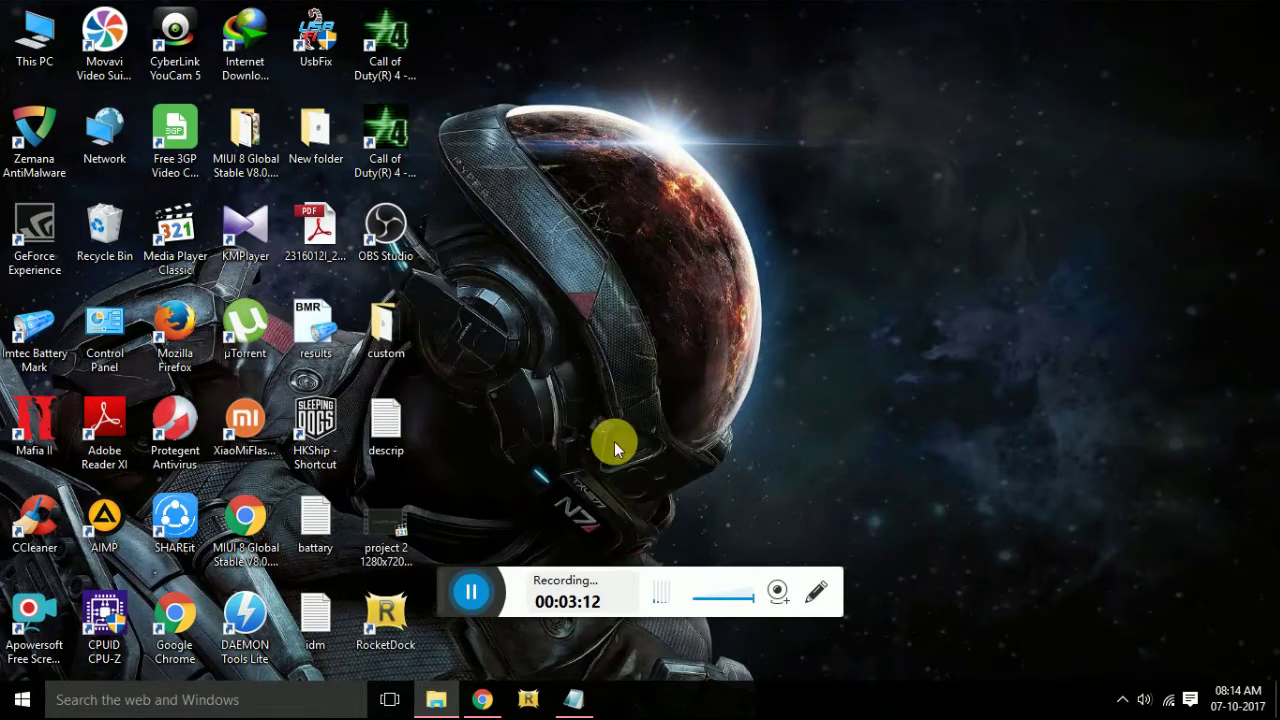
Launch RocketDock, pull the OBS Studio icon off the dock and add it back from its desktop shortcut
double_click(386, 618)
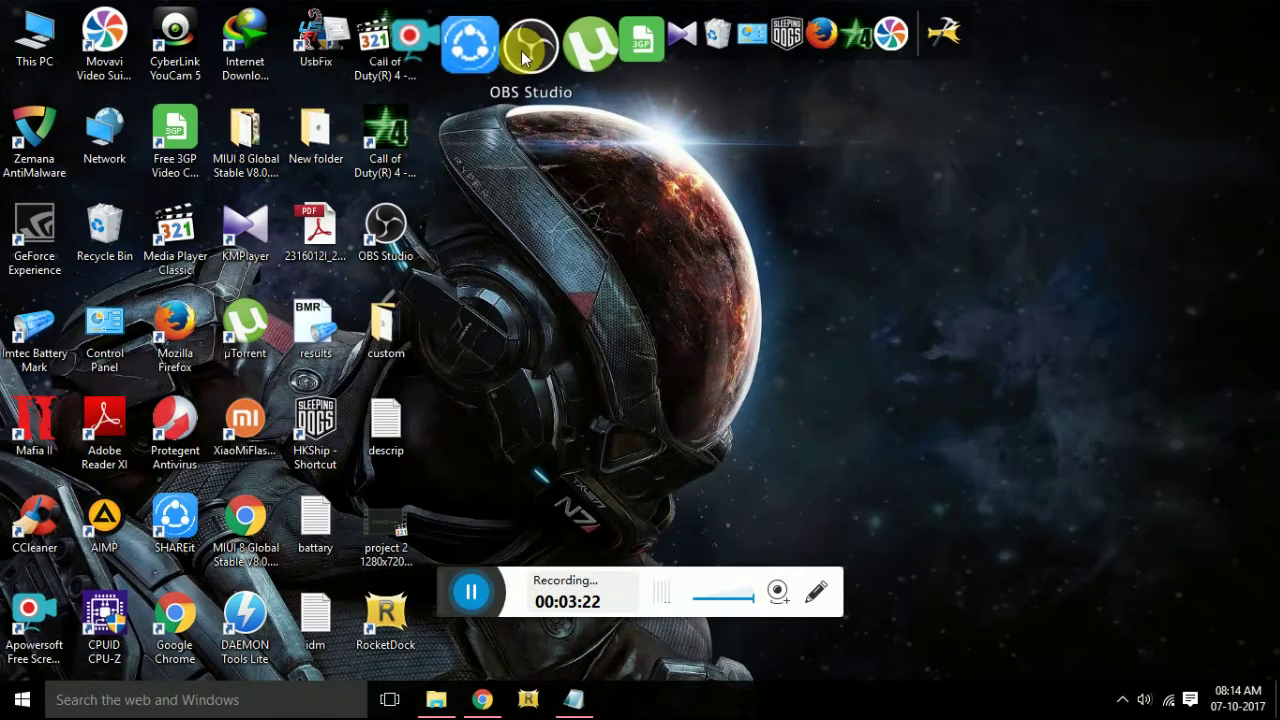
click(522, 152)
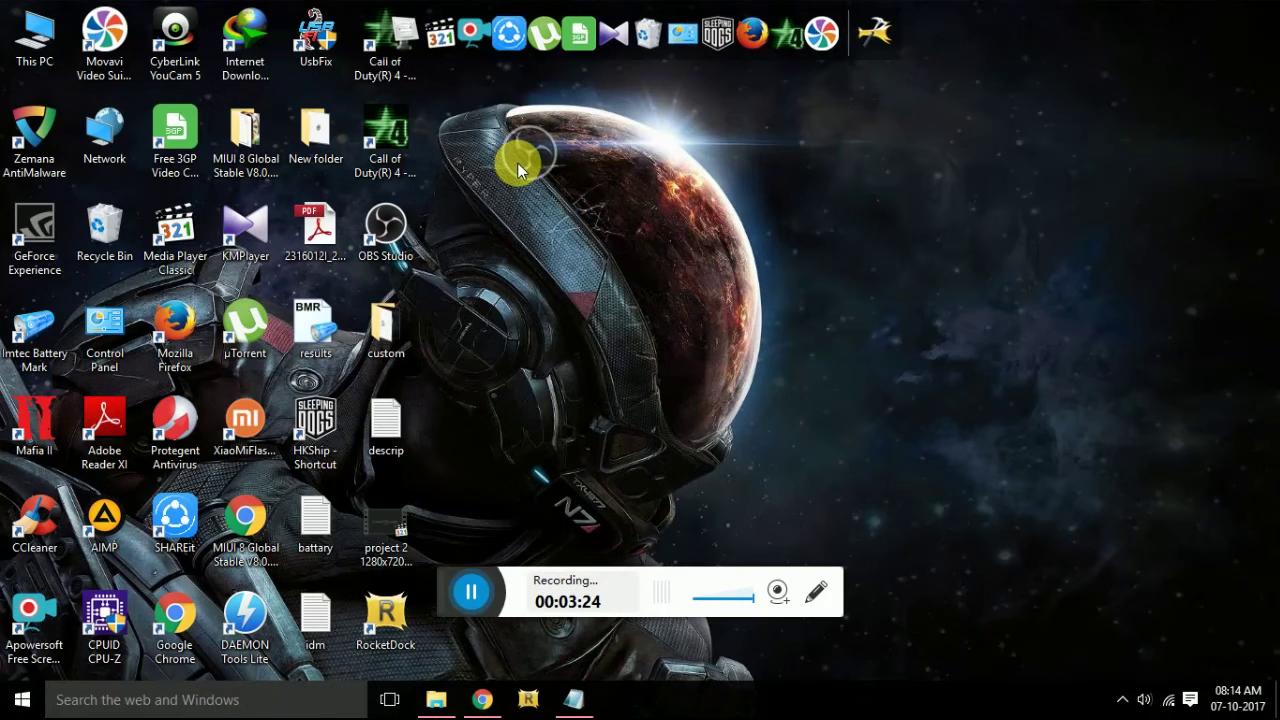
drag(385, 226, 524, 33)
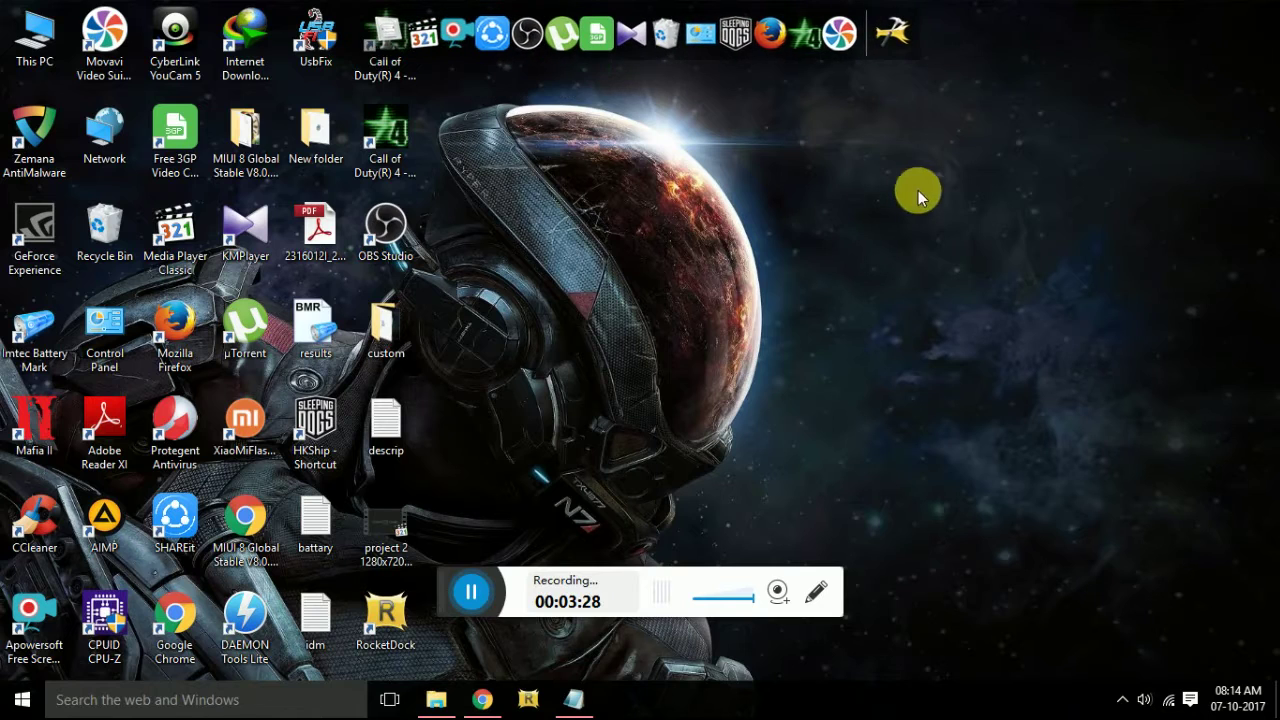
Open the dock's style settings, keep Win10 Theme as the theme and set its opacity to 15%
click(912, 40)
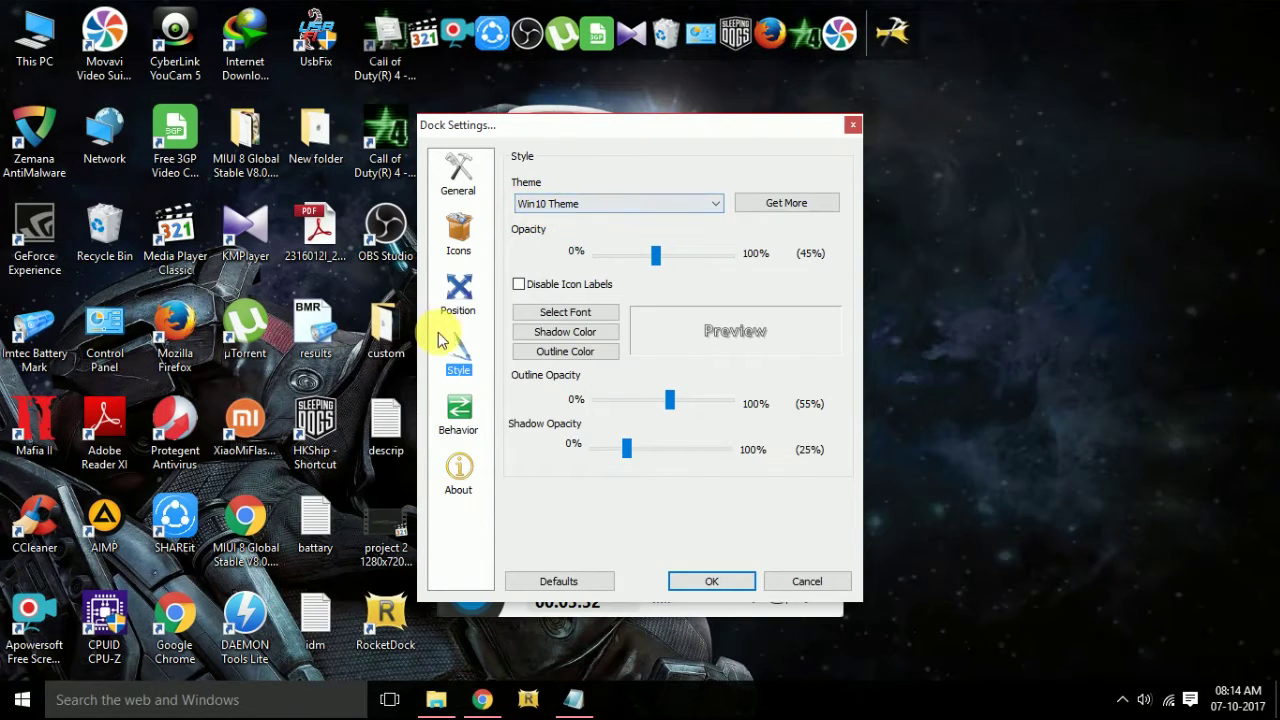
click(464, 372)
click(580, 212)
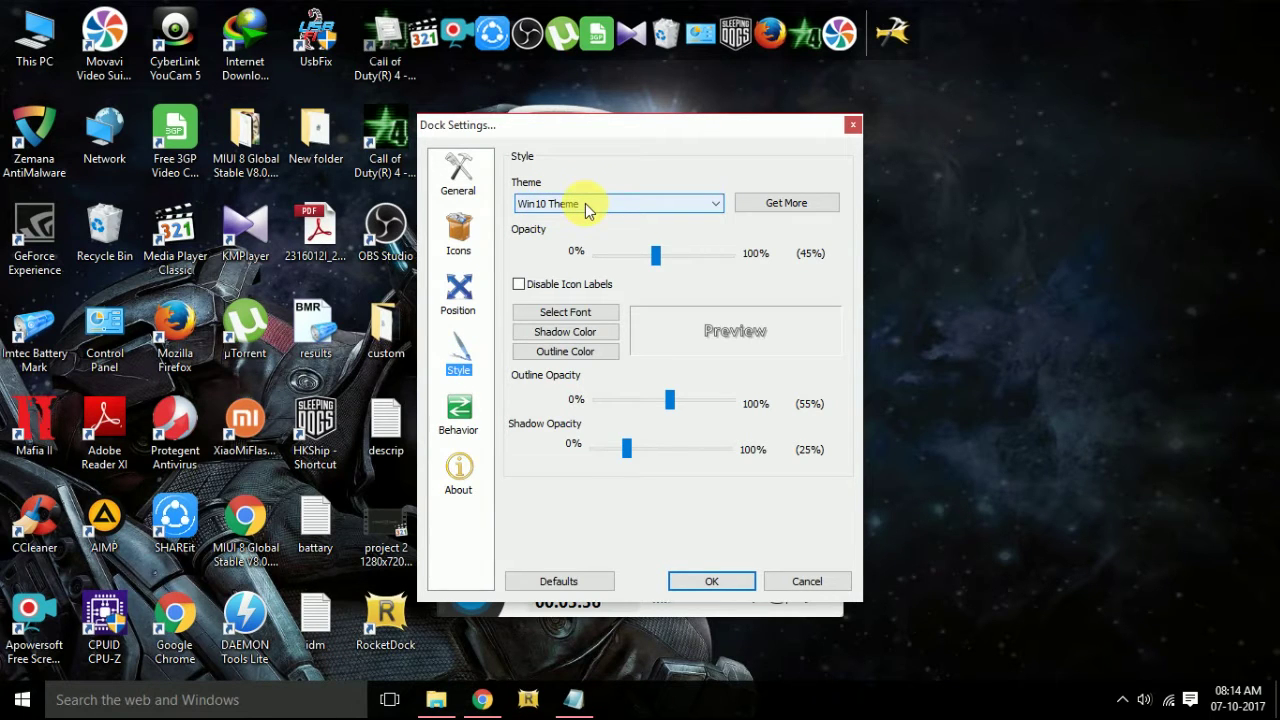
drag(655, 255, 652, 262)
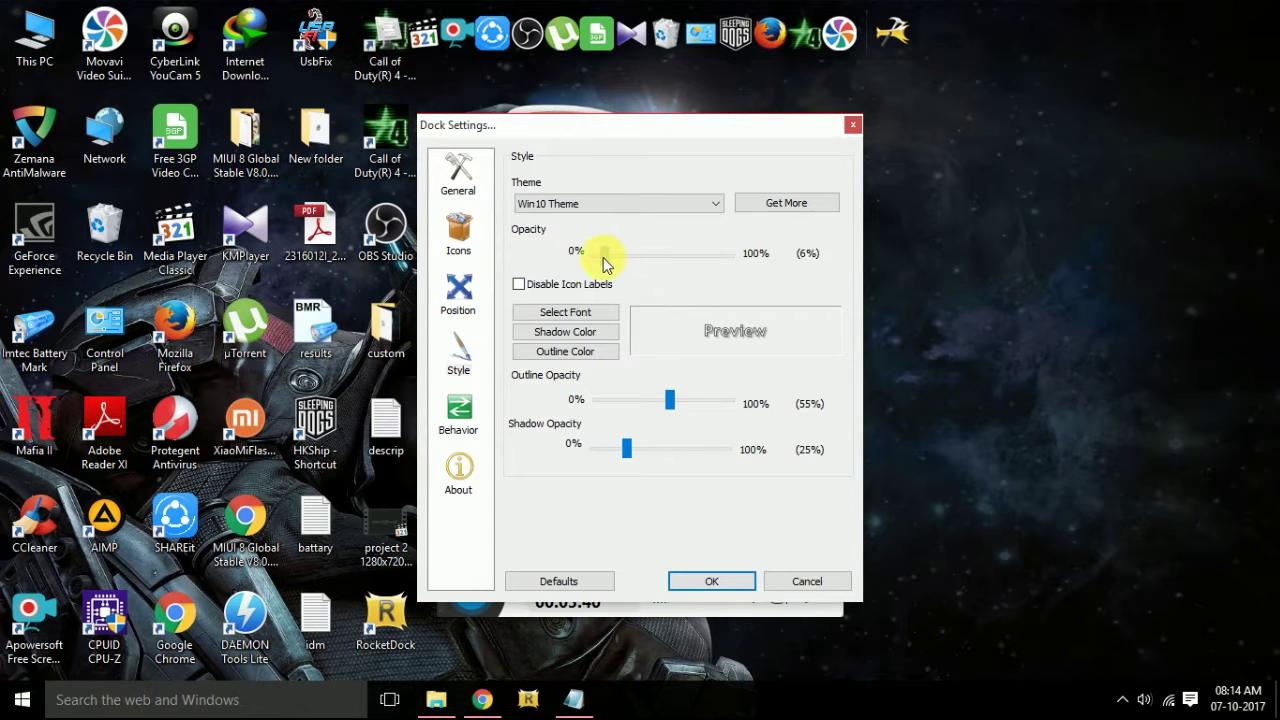
drag(604, 262, 612, 266)
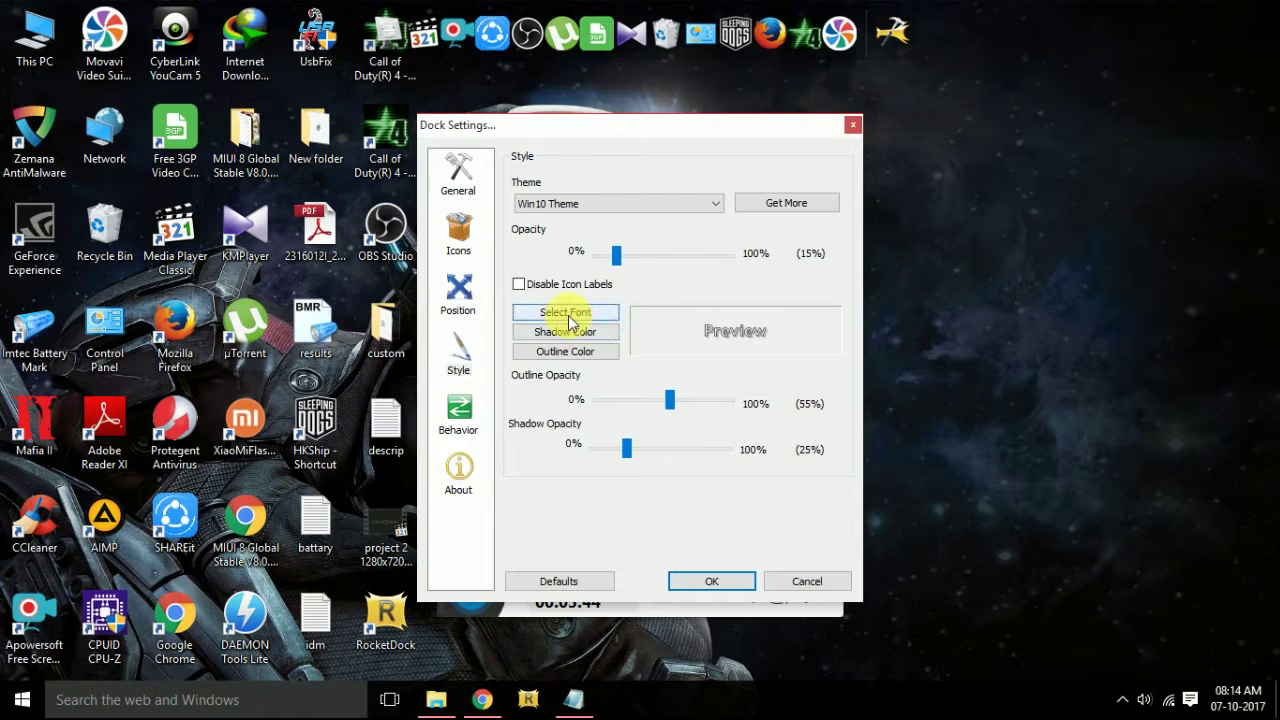
Set the dock's icon label font to Verdana, then disable the icon labels and enable them again
click(600, 313)
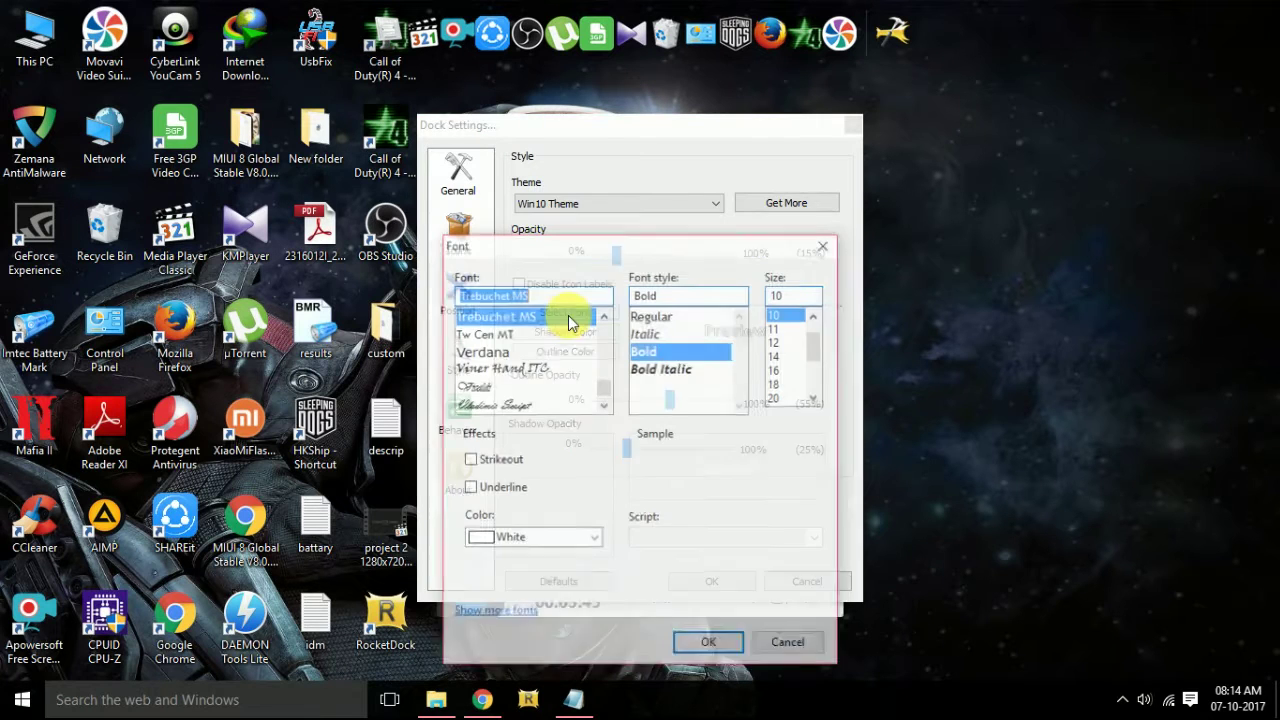
click(495, 350)
click(708, 641)
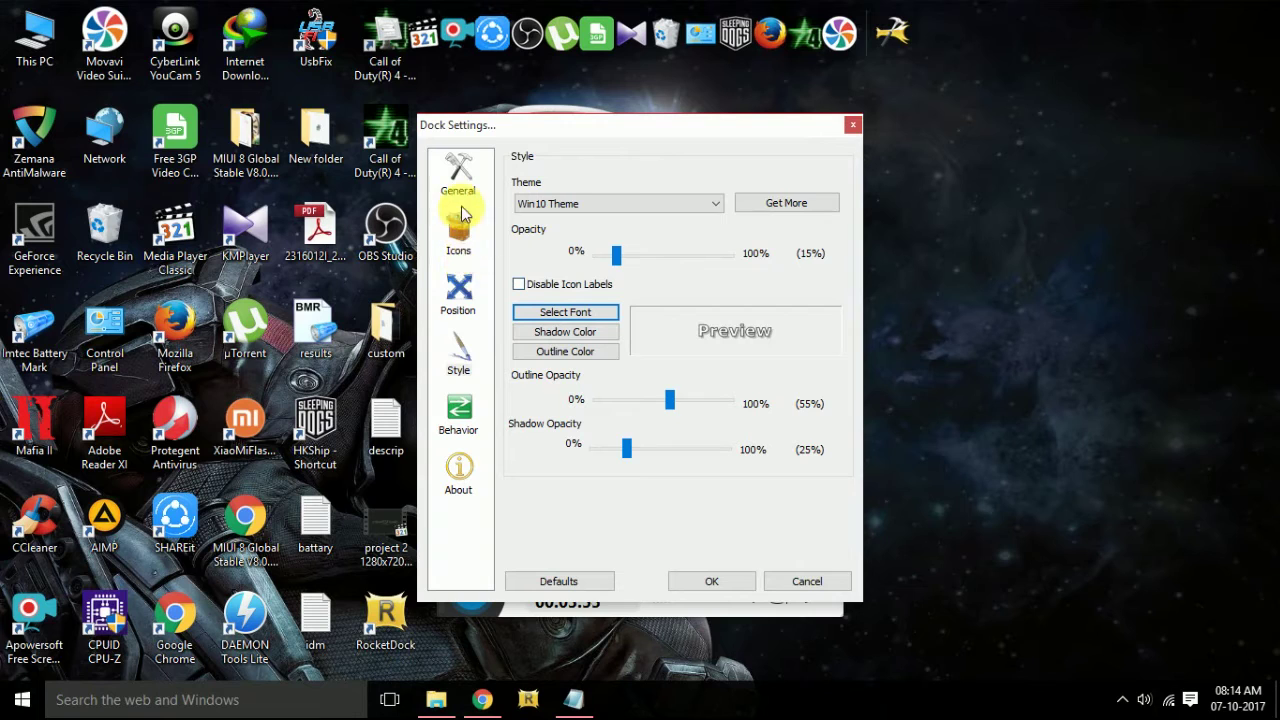
click(518, 284)
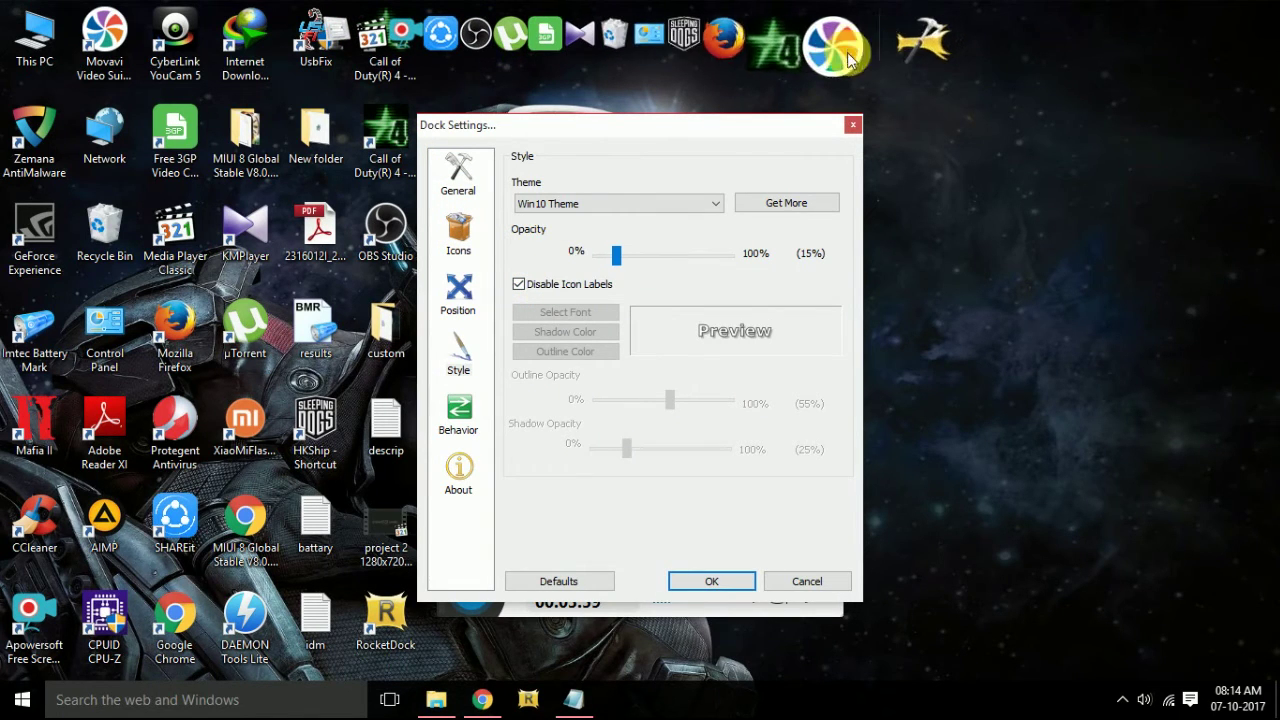
click(518, 285)
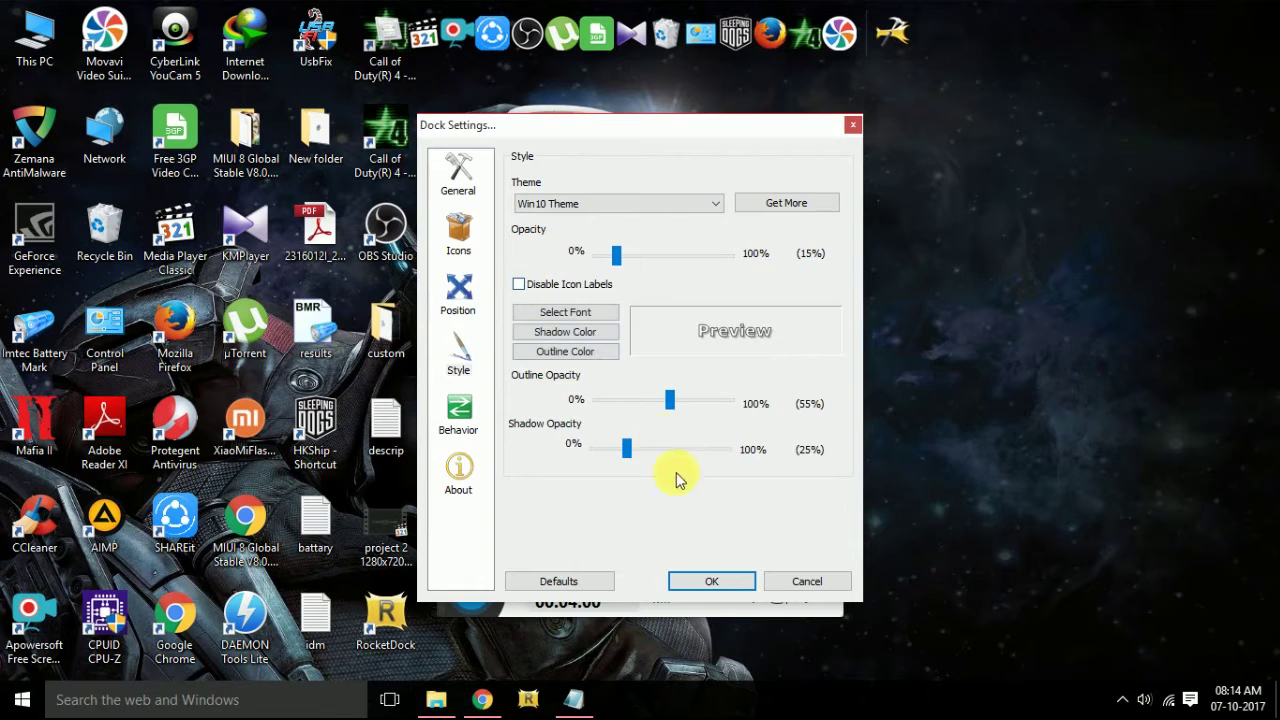
Accept the dock settings and quit RocketDock
click(705, 582)
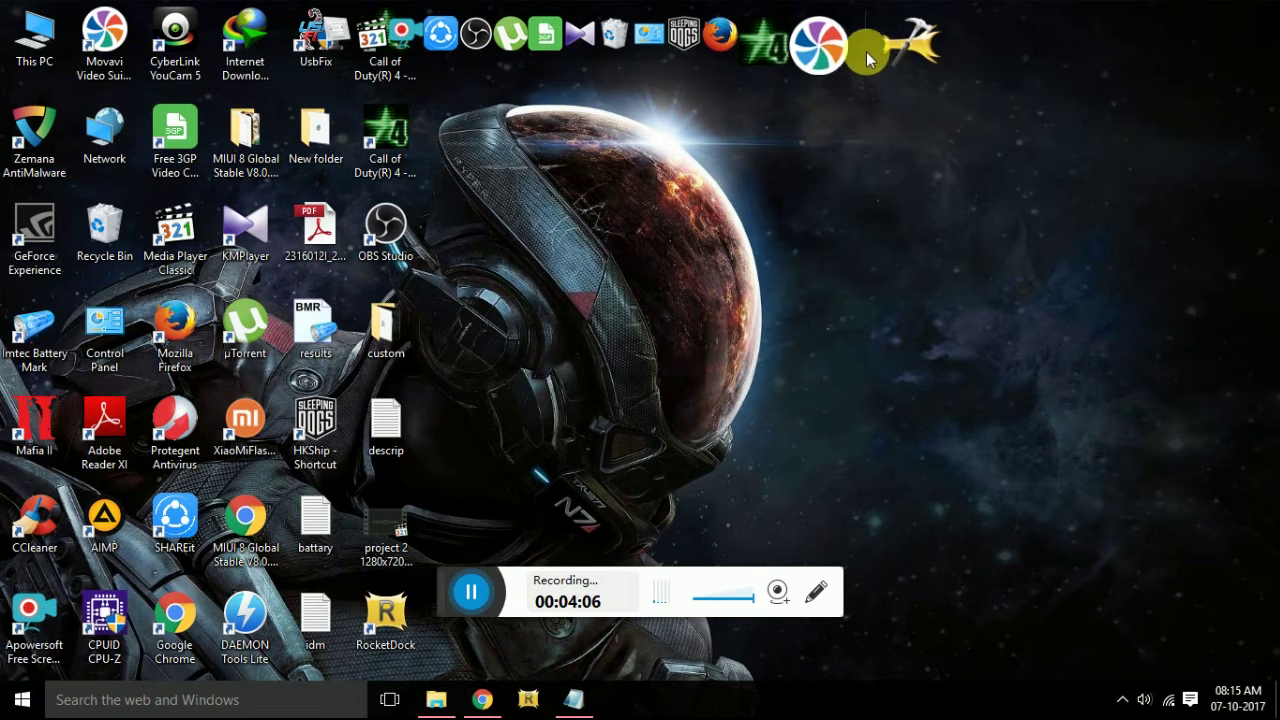
right_click(867, 56)
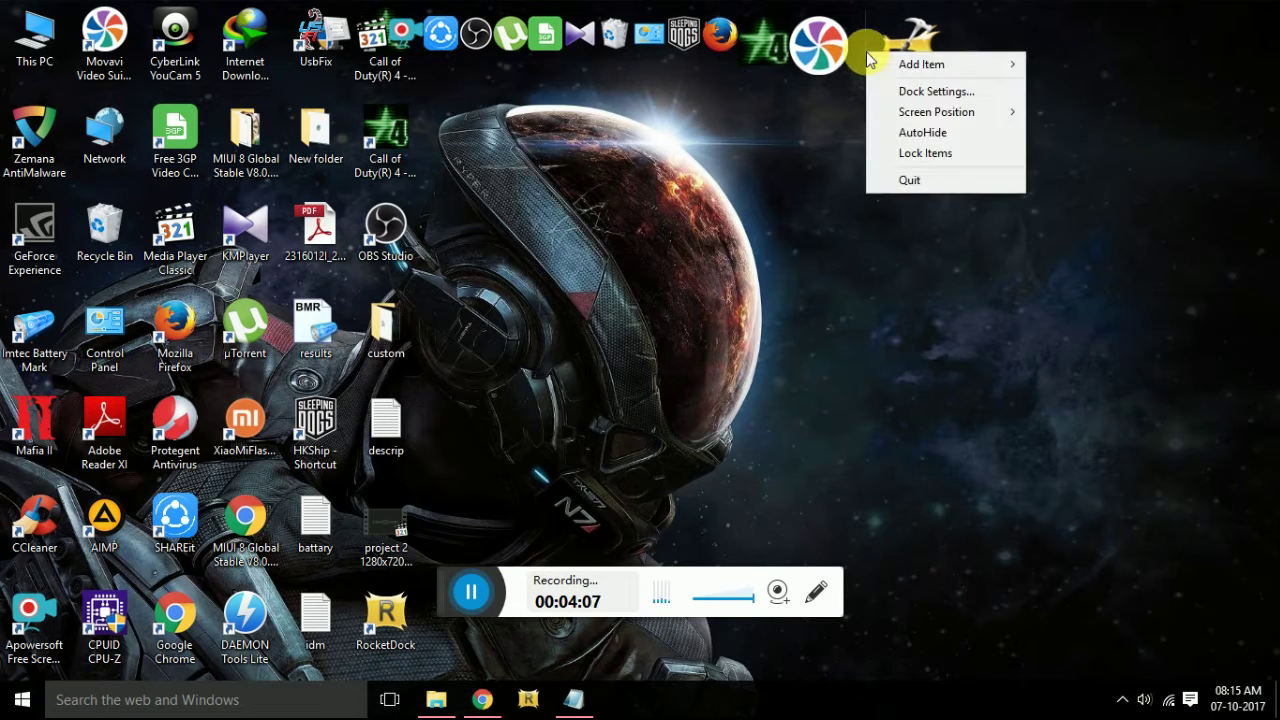
click(905, 180)
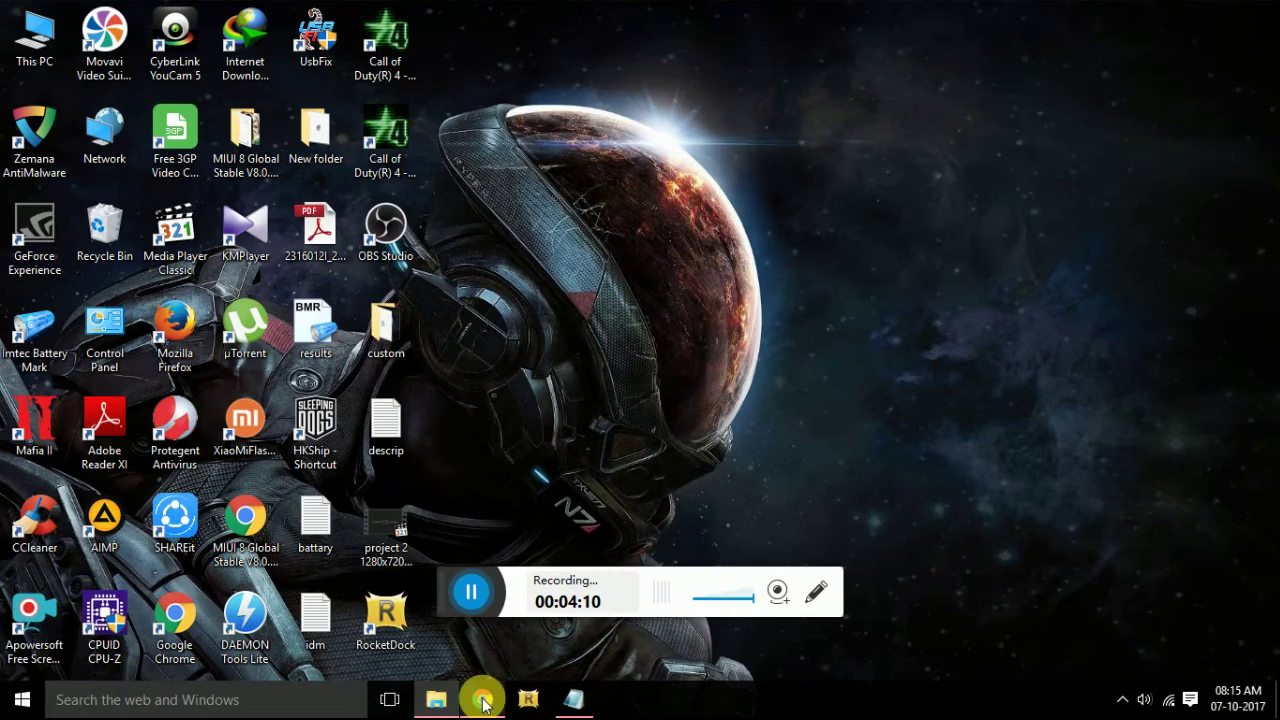
Switch to Chrome, review the DeviantArt pages of the Elegance, Honeycomb, Cleartext and VisBubble Rainmeter skins, and minimize the browser
click(483, 700)
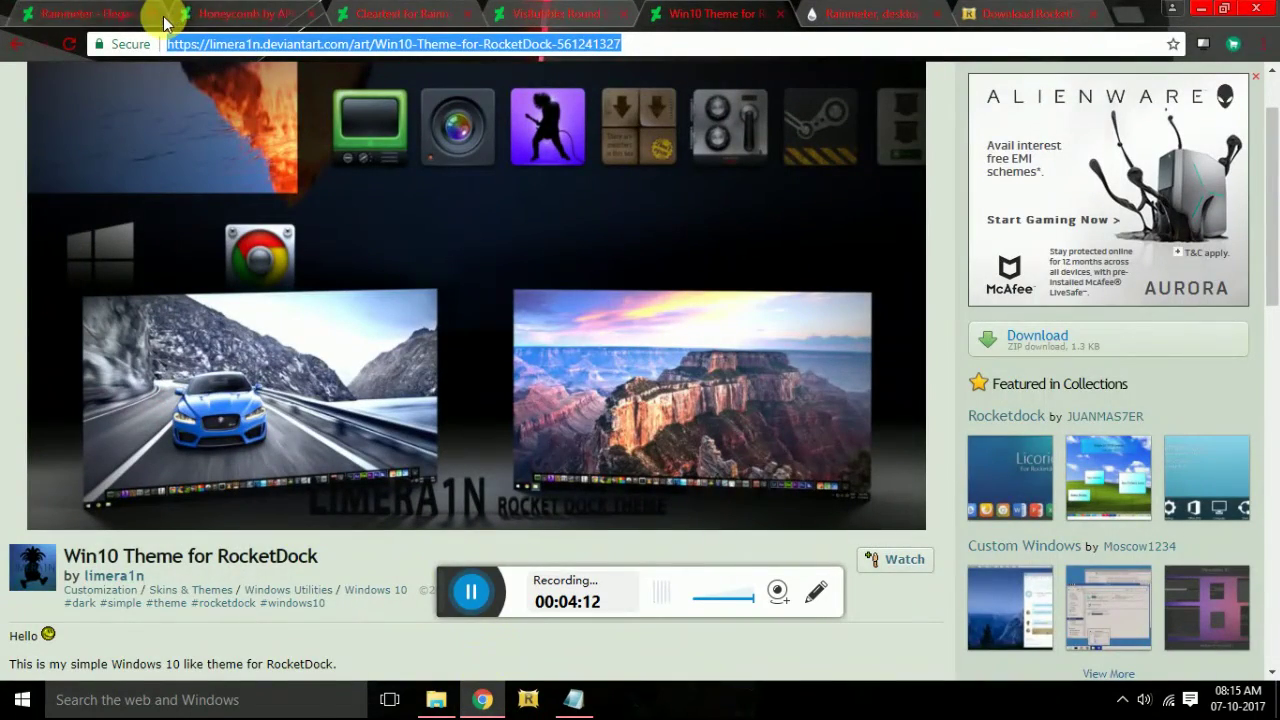
click(57, 10)
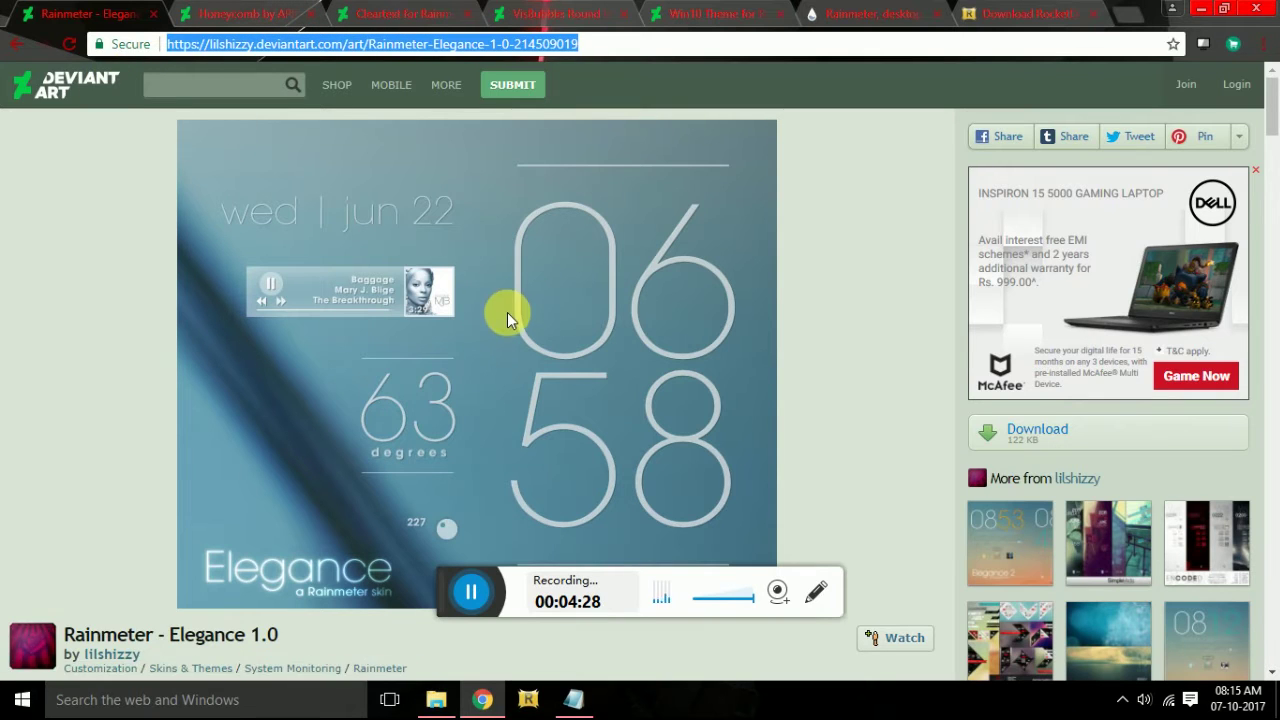
scroll(505, 314, down, 1)
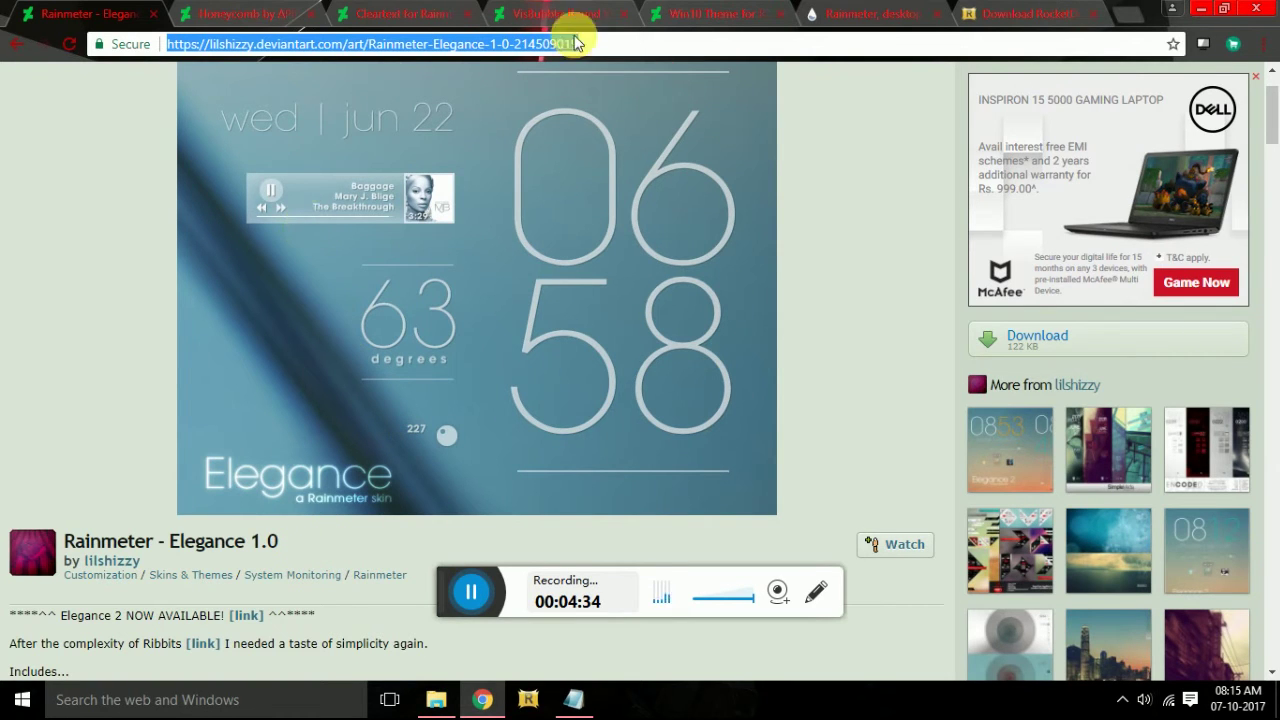
click(275, 13)
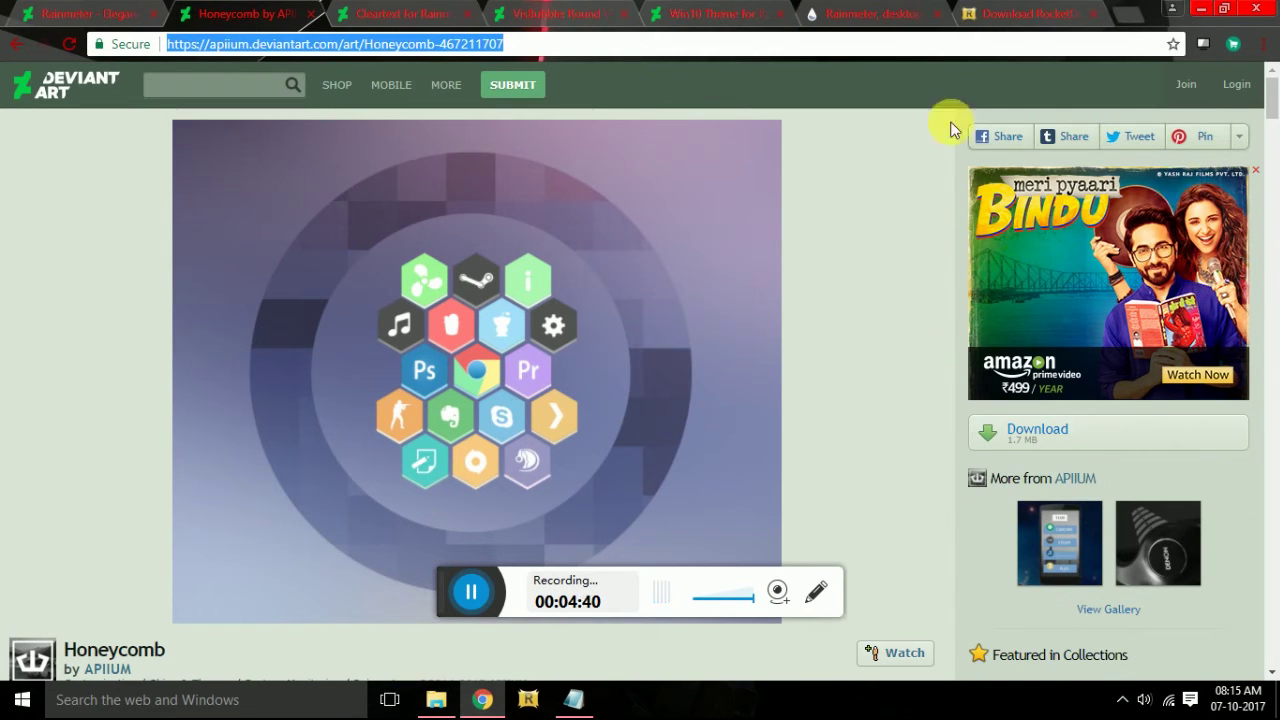
click(410, 15)
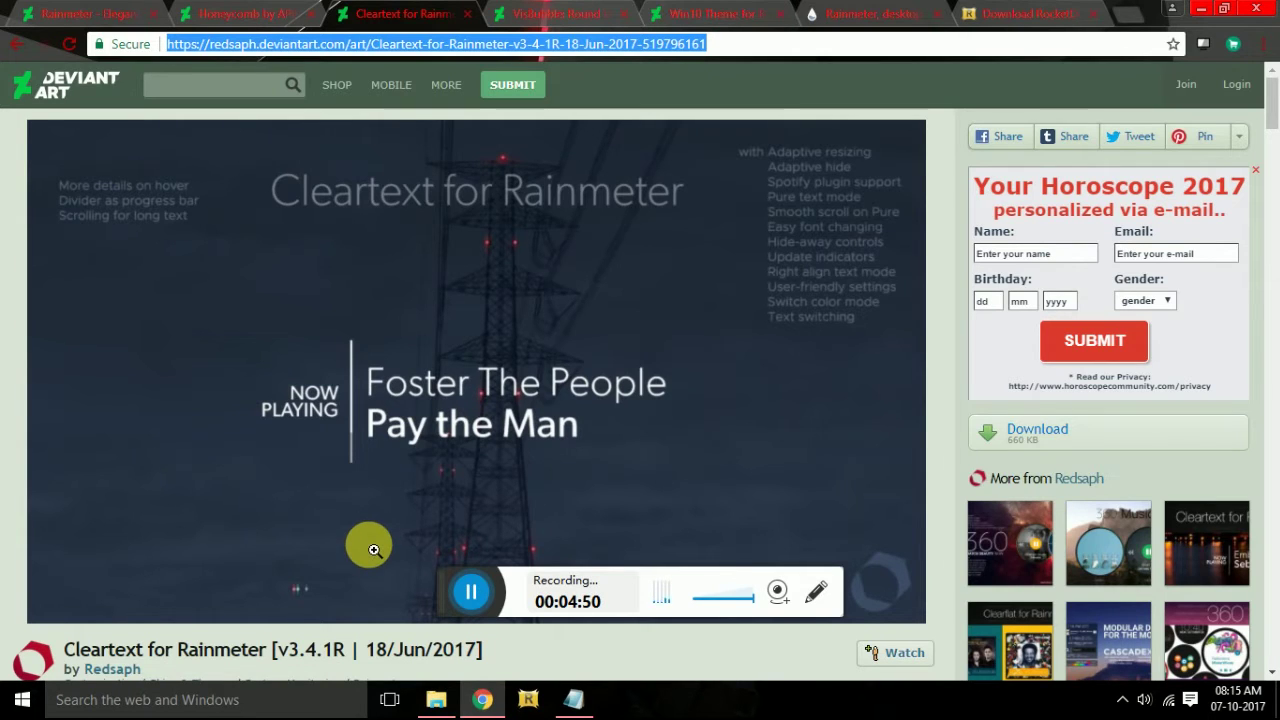
click(547, 10)
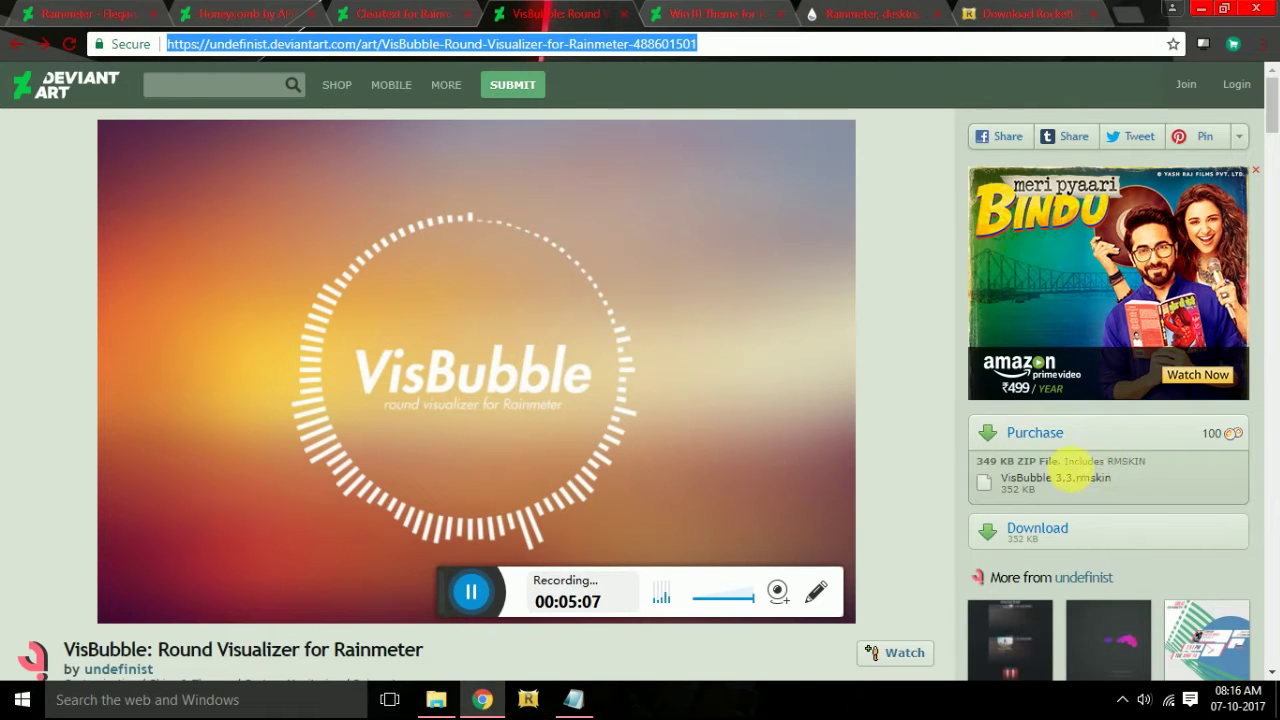
click(1200, 9)
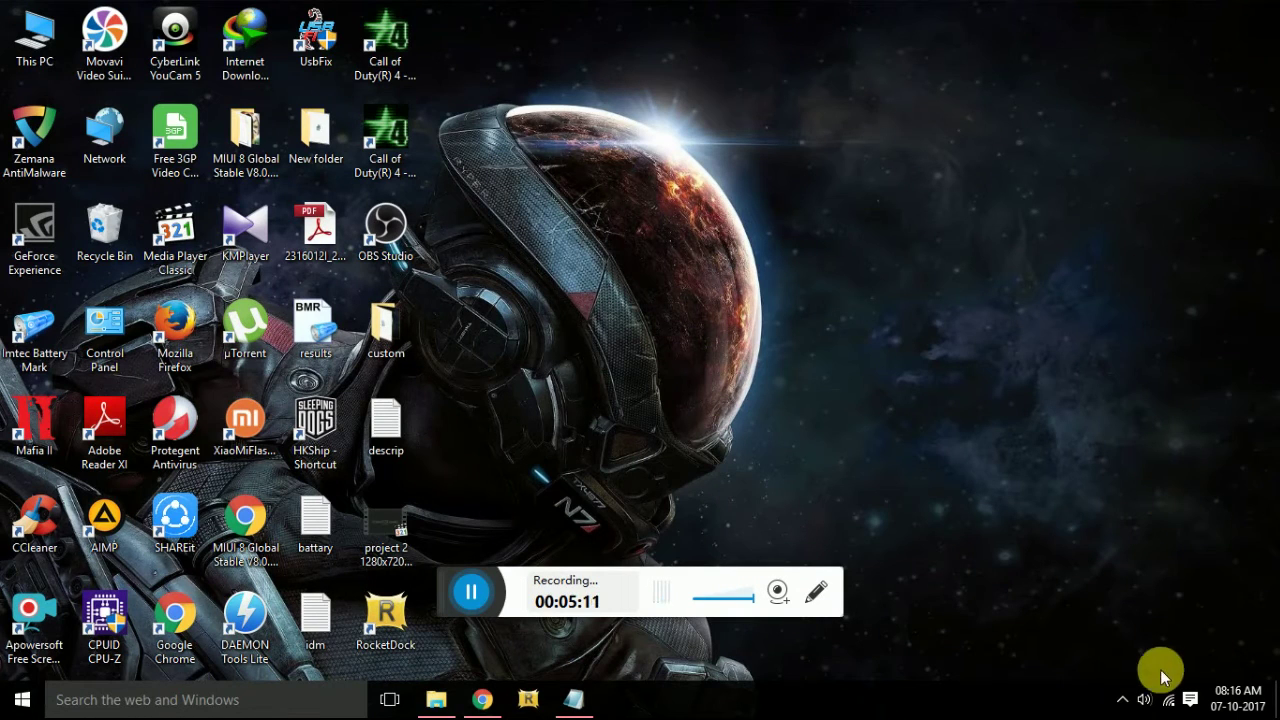
Relaunch RocketDock from its desktop shortcut and hide all desktop icons
right_click(665, 63)
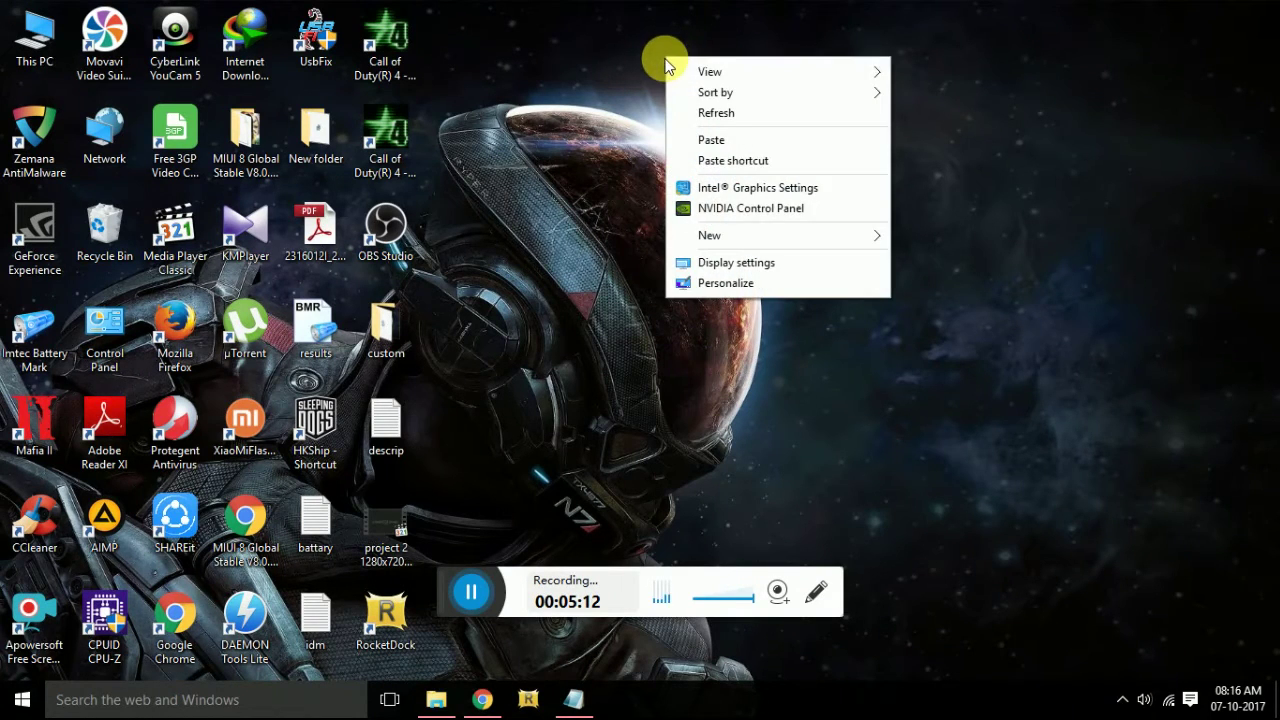
mouse_move(680, 74)
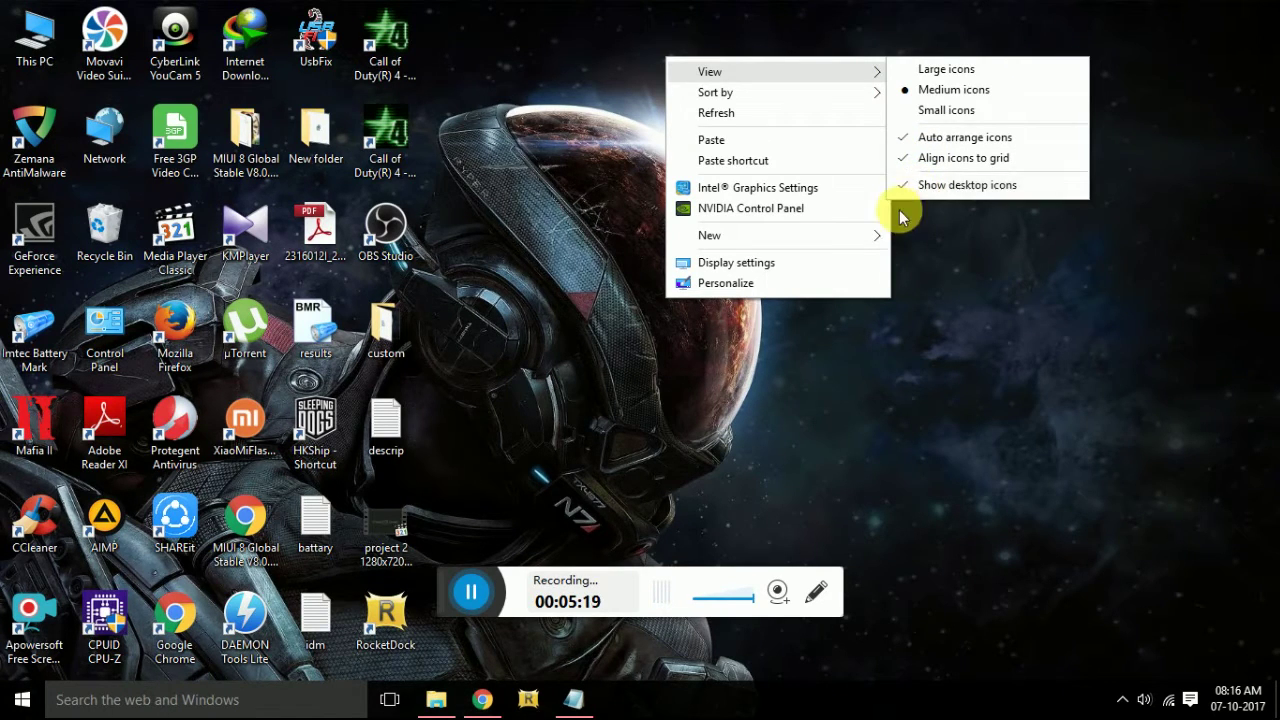
click(380, 628)
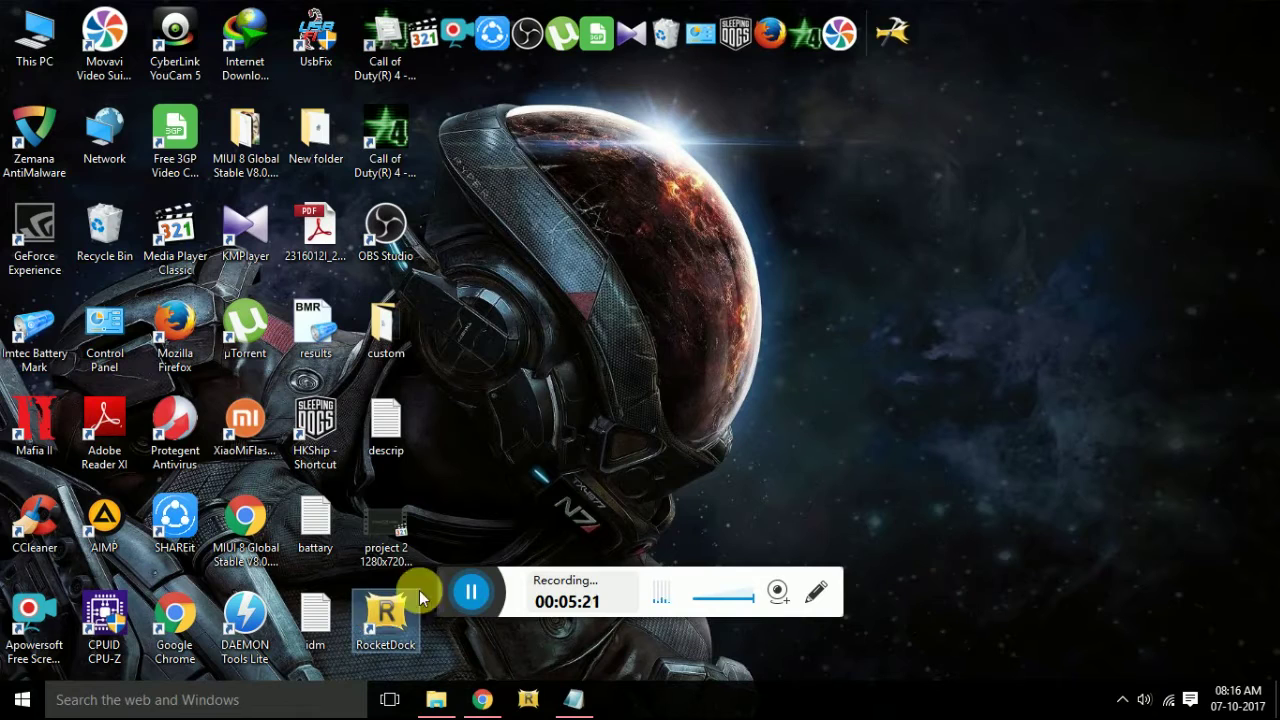
right_click(728, 283)
mouse_move(948, 308)
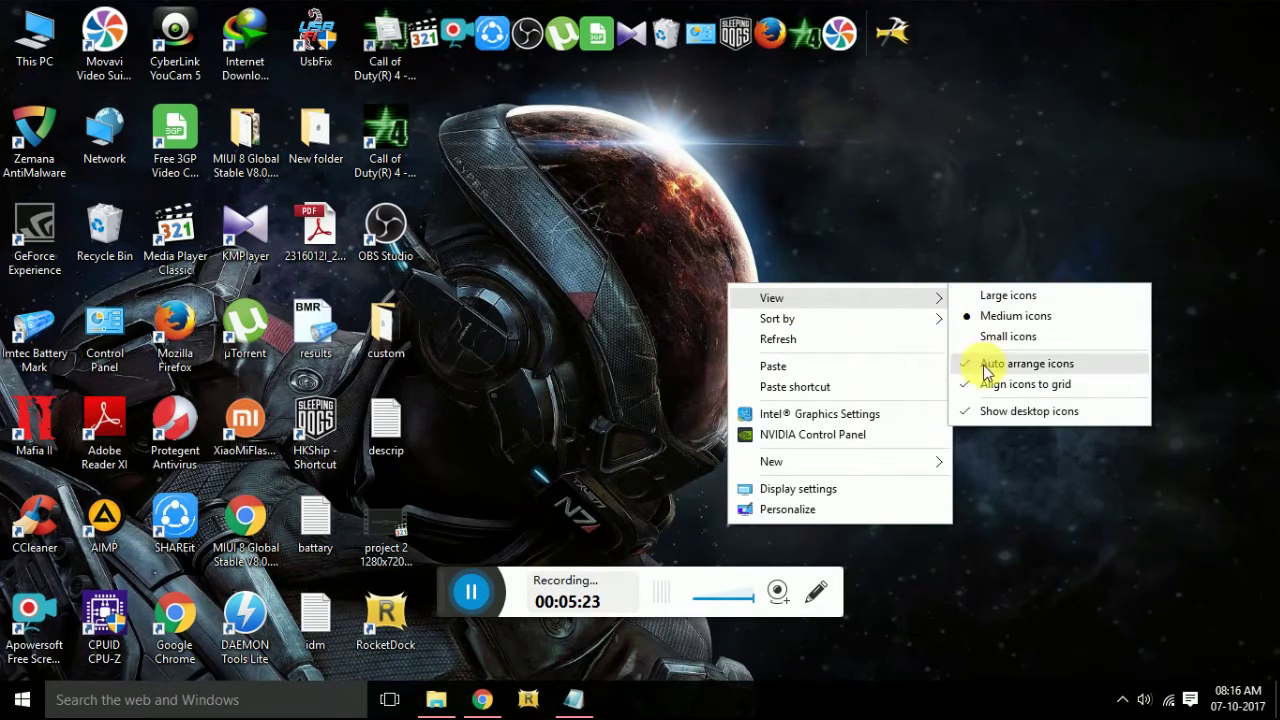
click(977, 412)
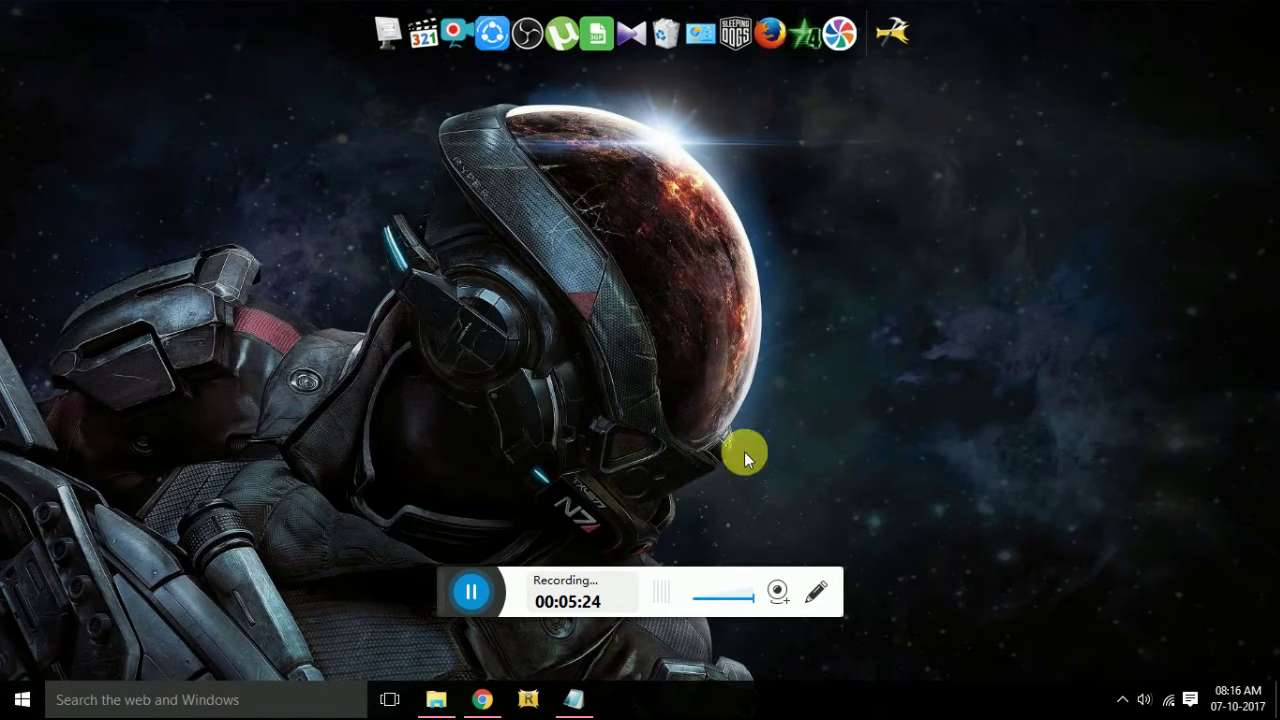
Find Rainmeter by searching Windows for "rain", launch it and open its skin management window
click(255, 700)
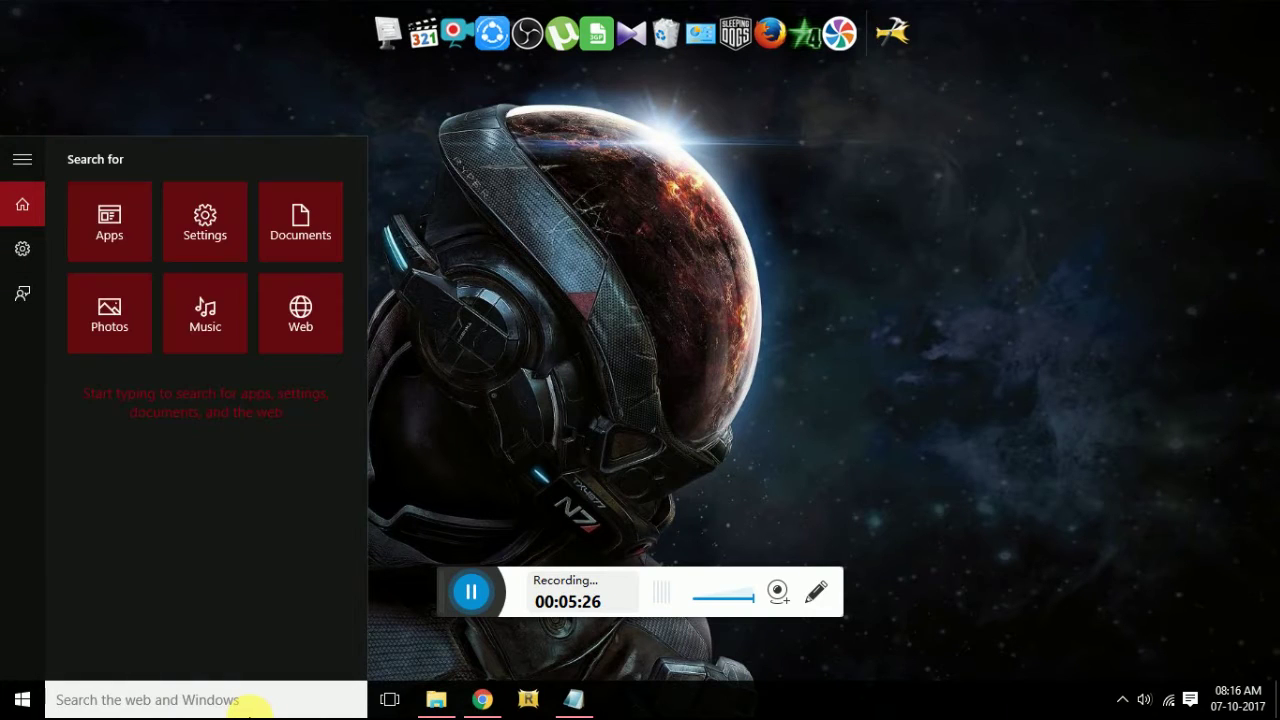
text(rain)
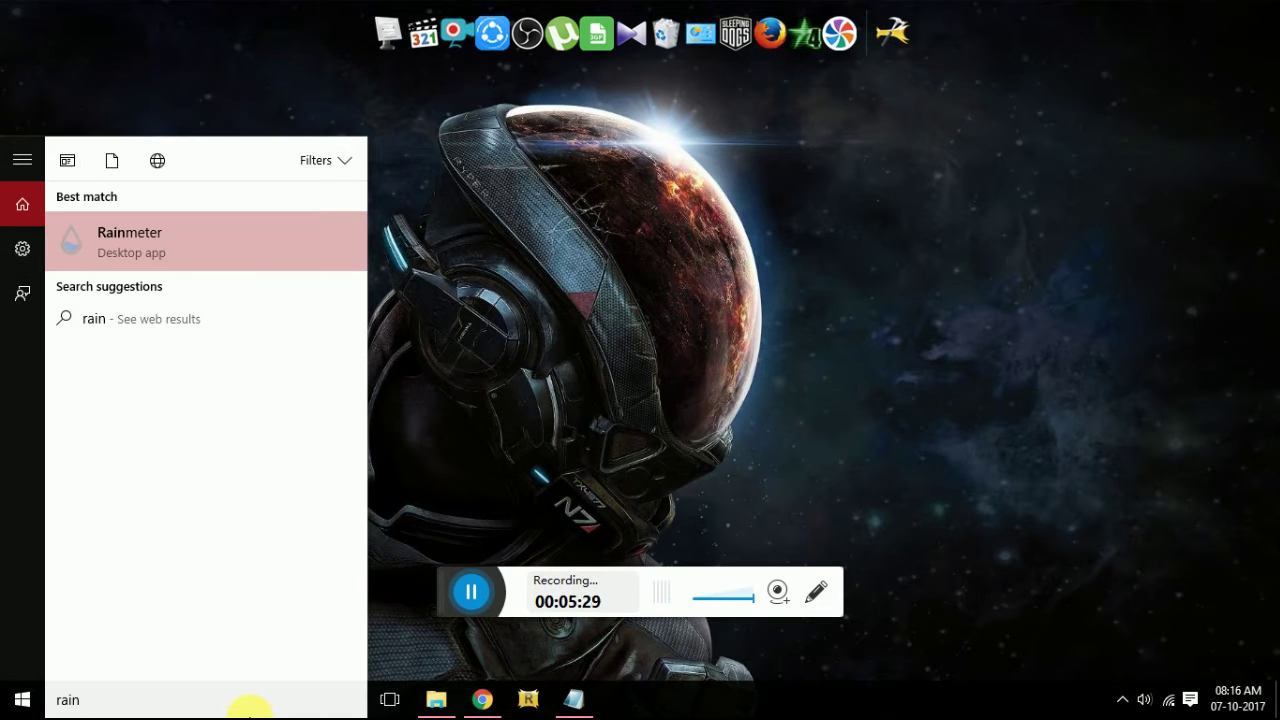
key(Return)
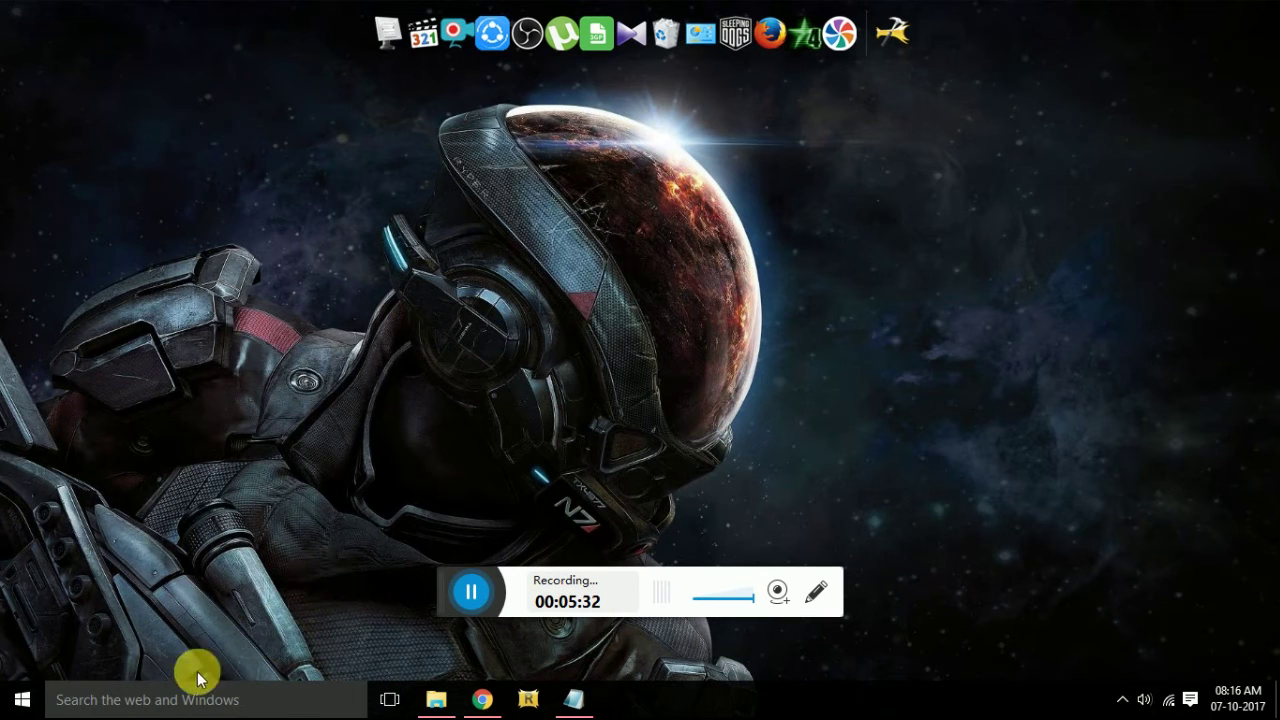
click(1125, 698)
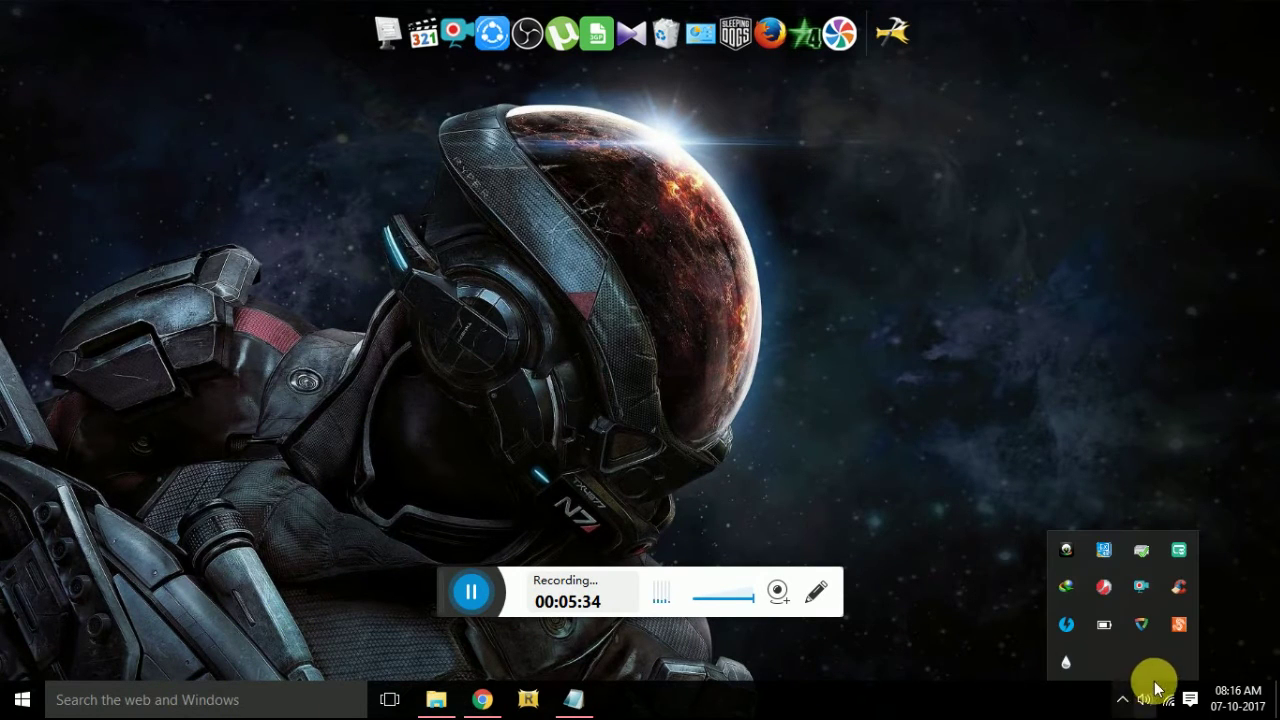
click(1065, 663)
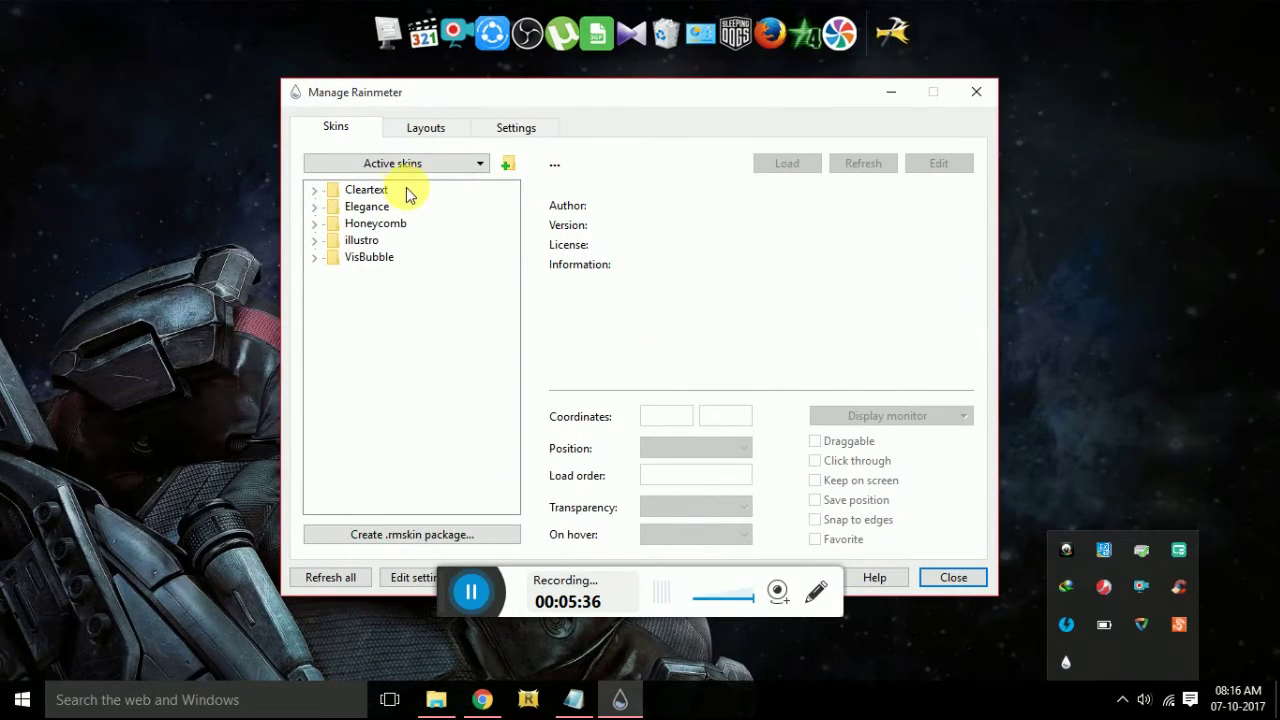
Load the Clock_white_big_24hr.ini skin from Elegance's Clock folder onto the desktop
click(320, 206)
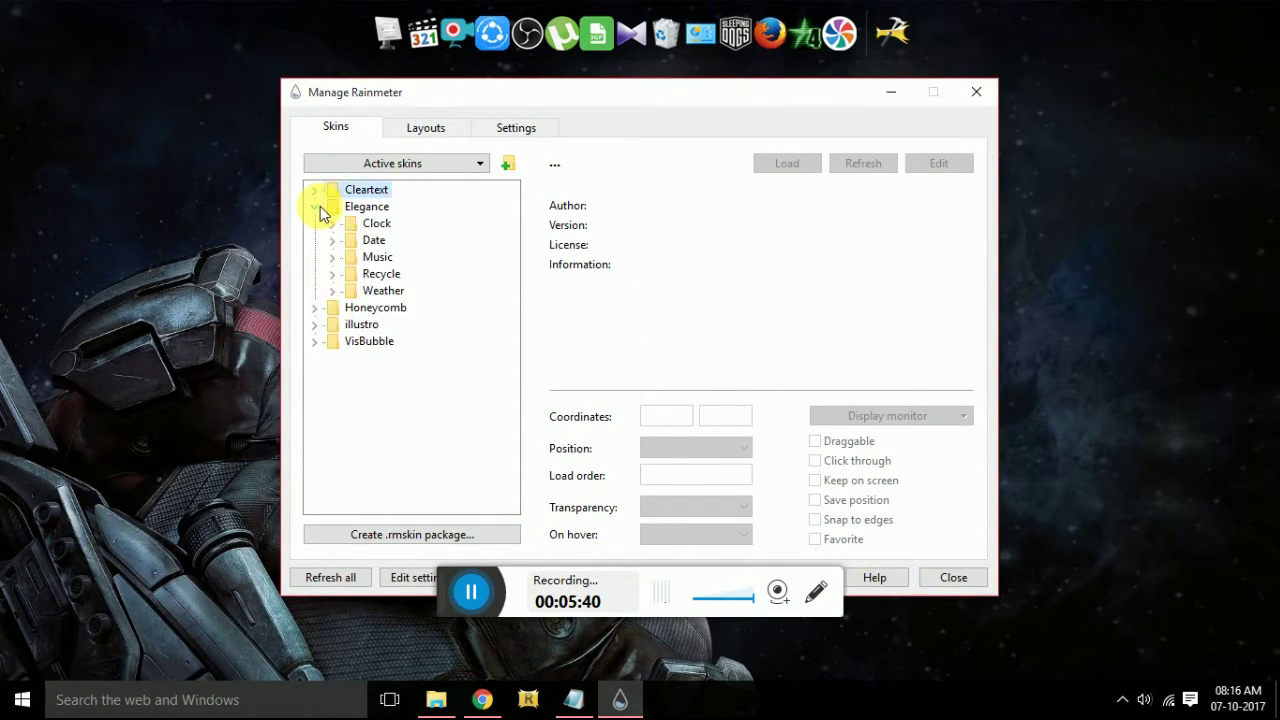
click(331, 223)
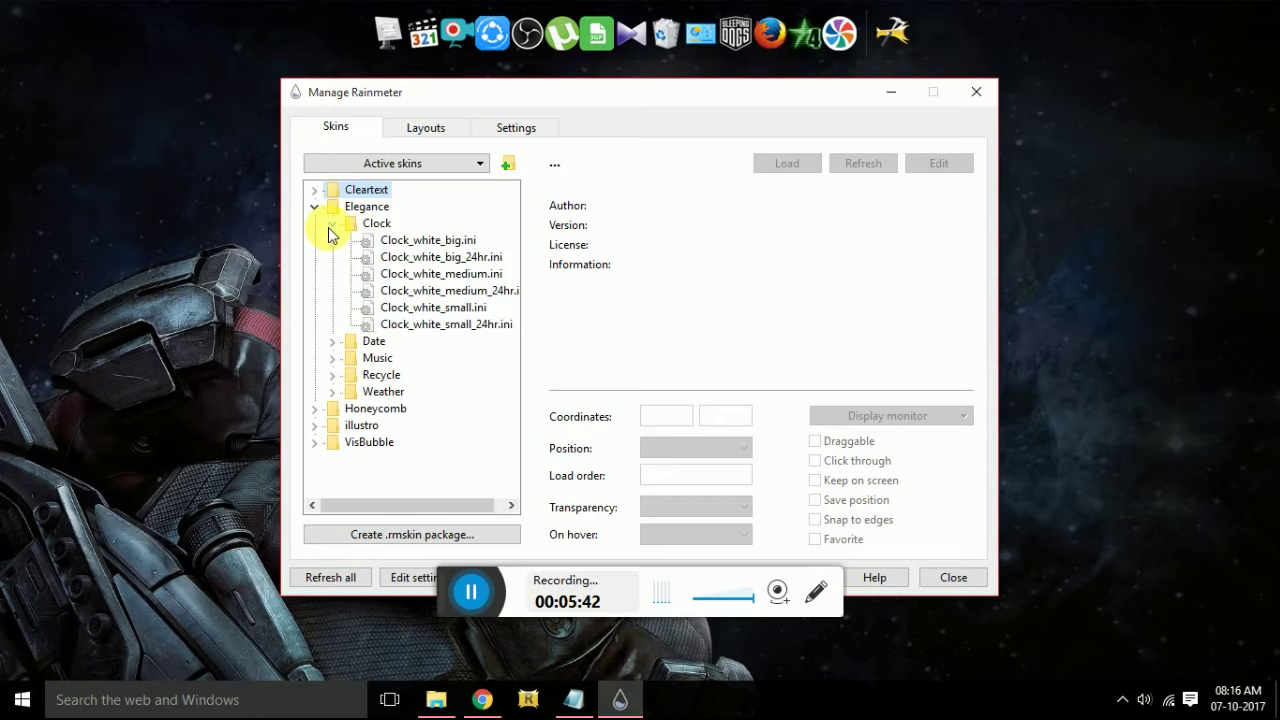
click(420, 241)
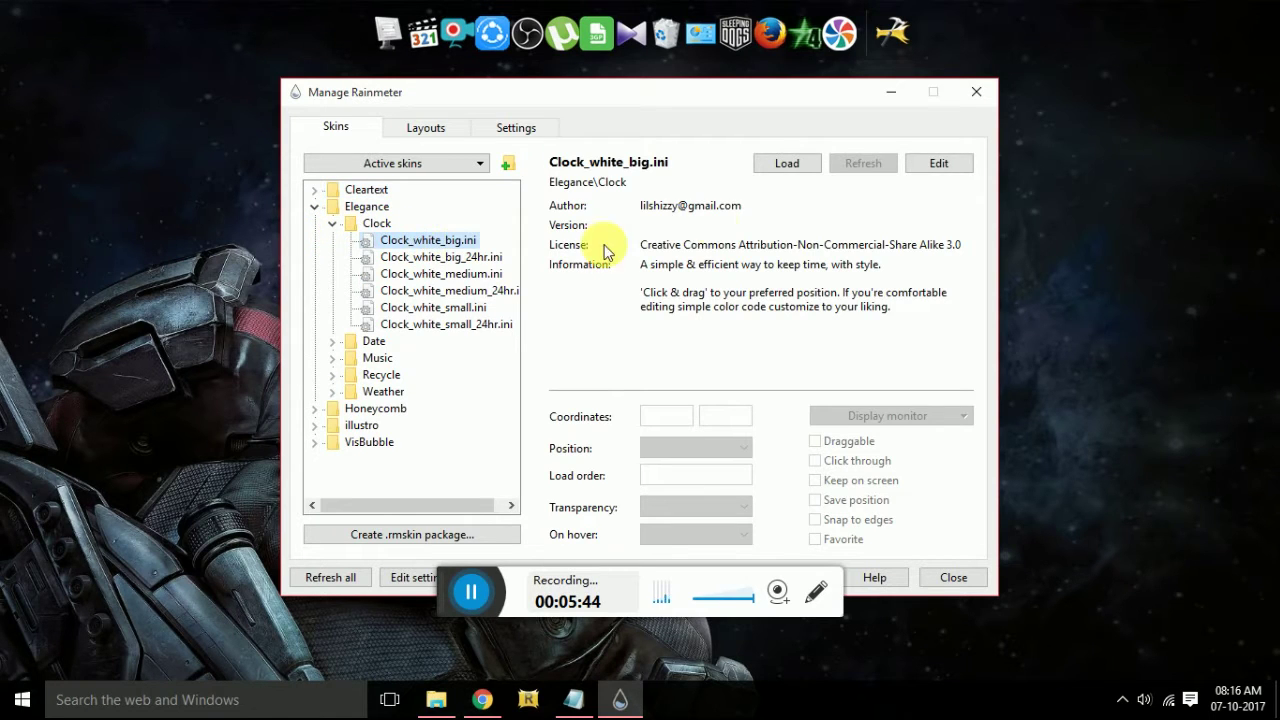
click(484, 259)
click(775, 165)
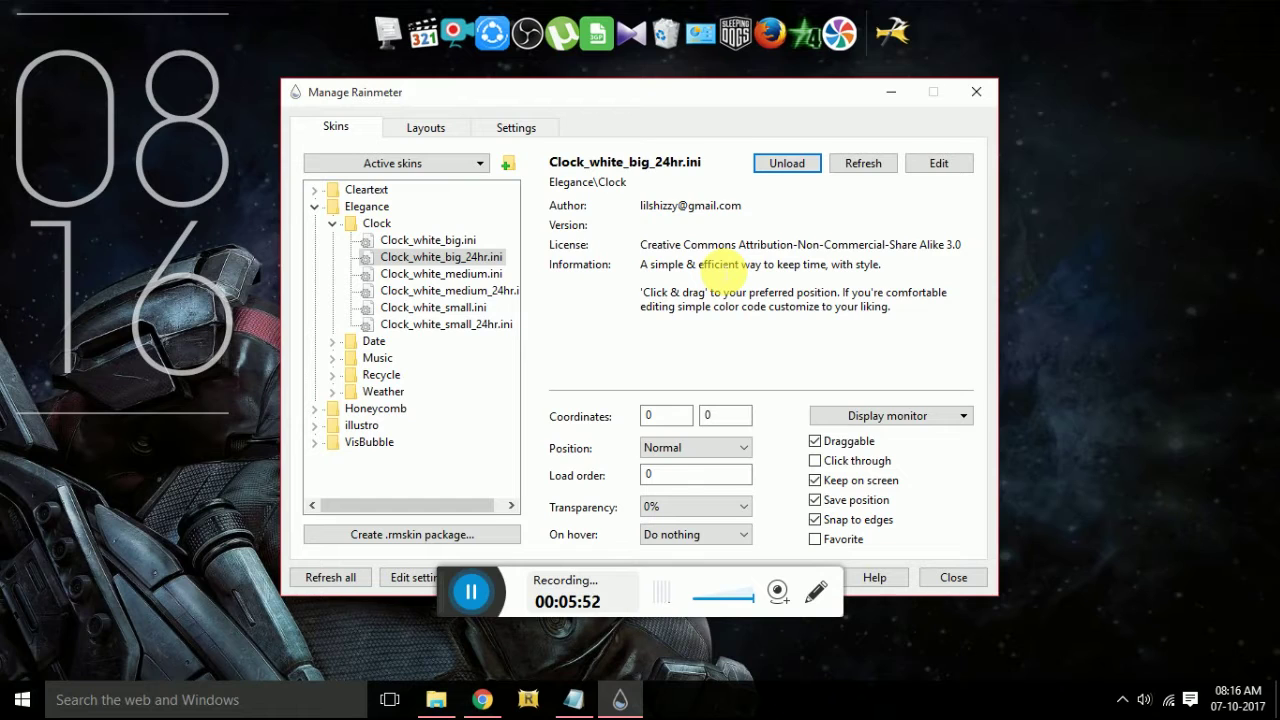
Replace the 24-hour clock on the desktop with Elegance's Clock_white_big.ini skin
click(792, 164)
click(425, 241)
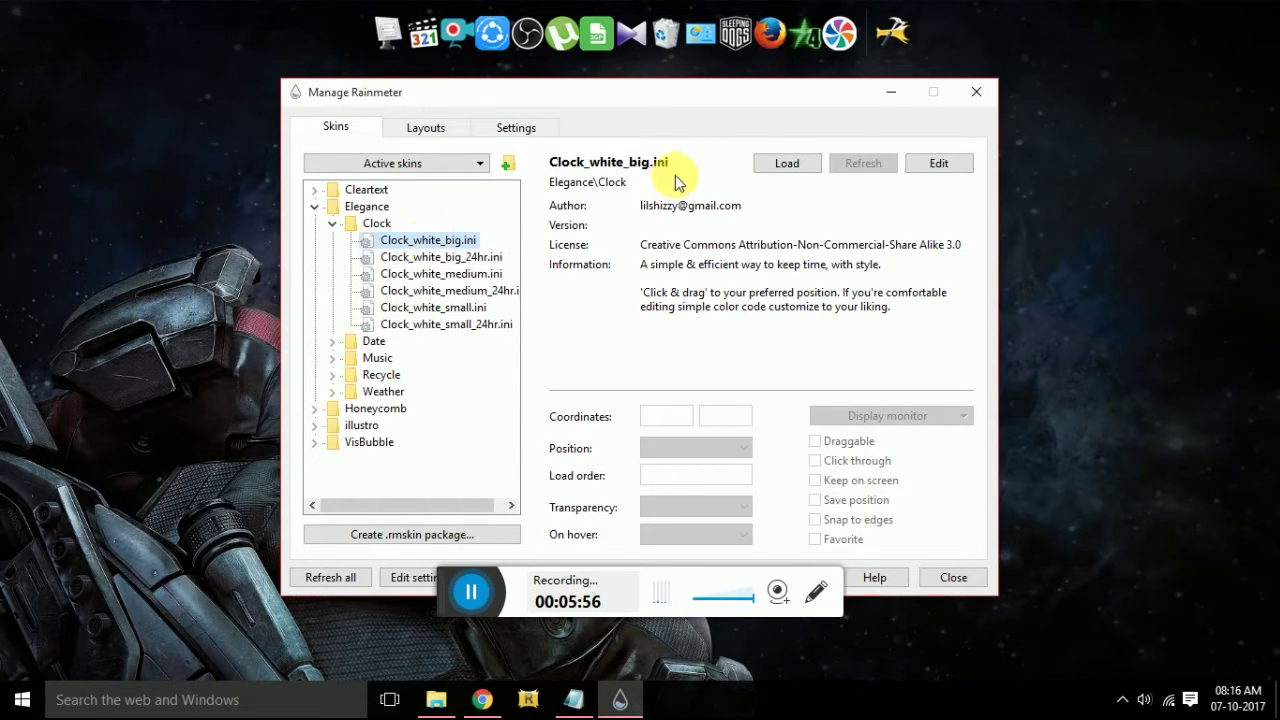
click(778, 166)
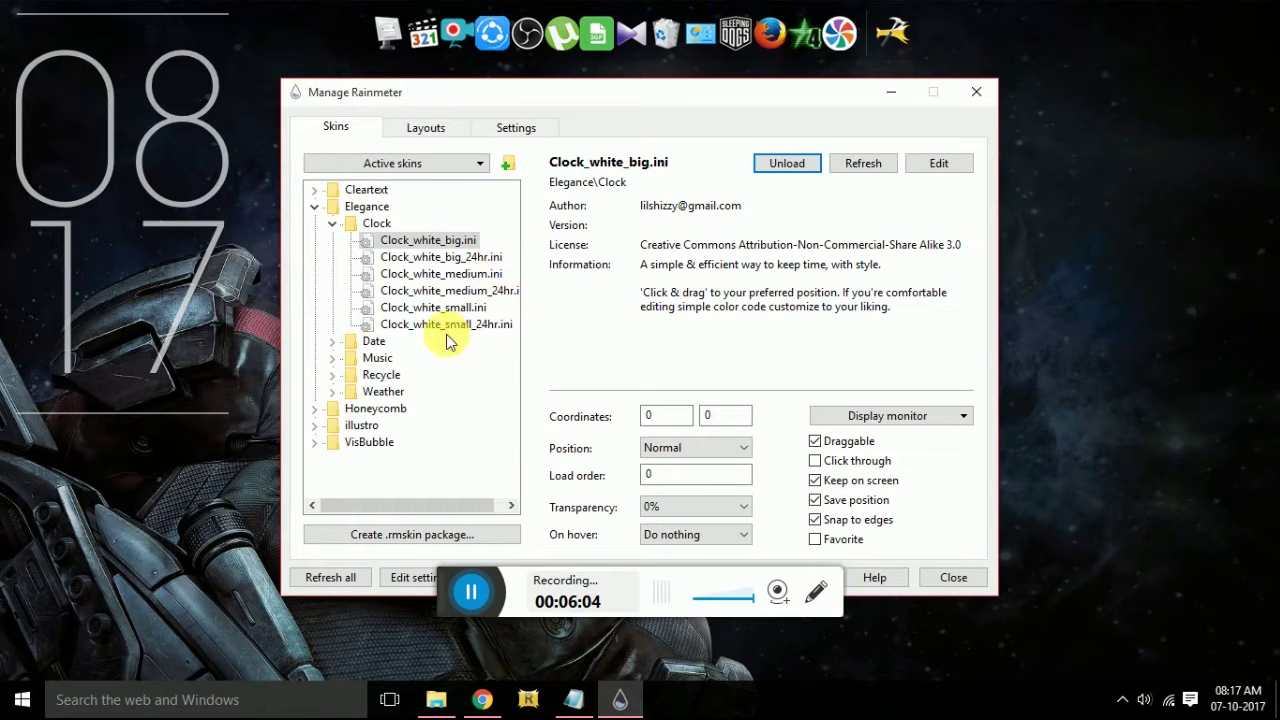
Load Elegance's Date_white1.ini skin and check on the desktop how it sits below the clock
click(331, 342)
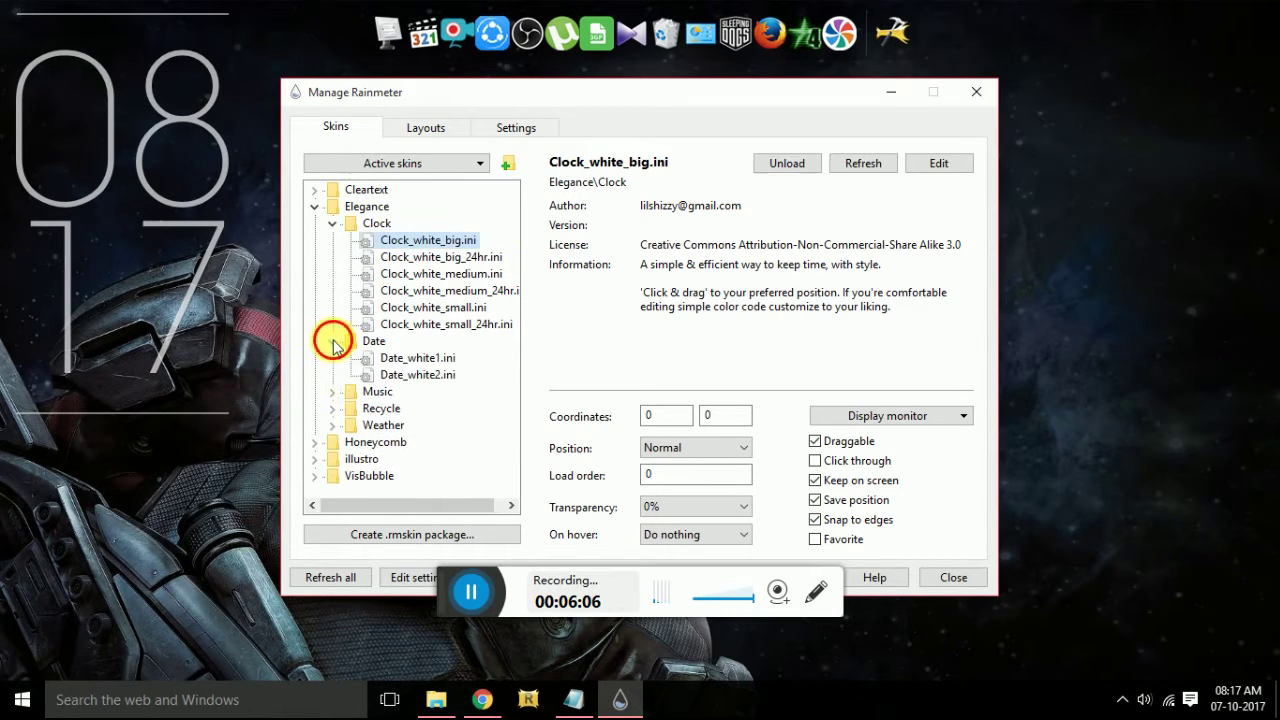
click(409, 358)
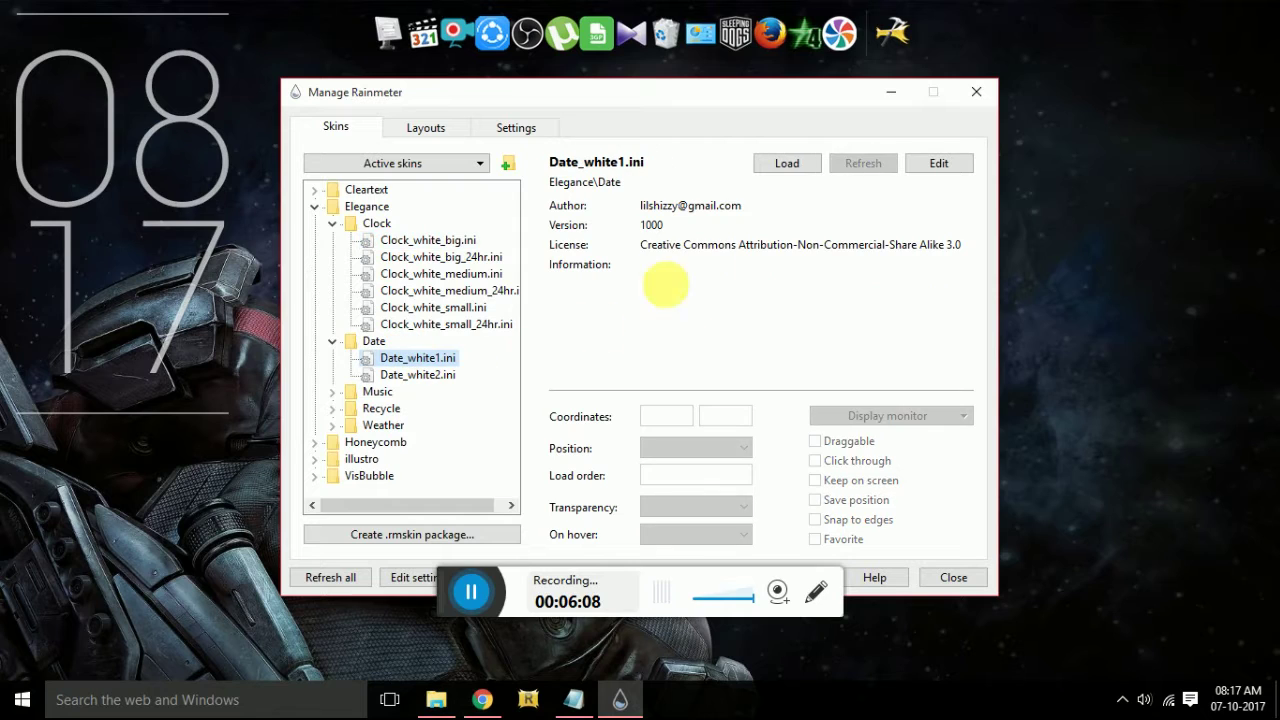
click(787, 164)
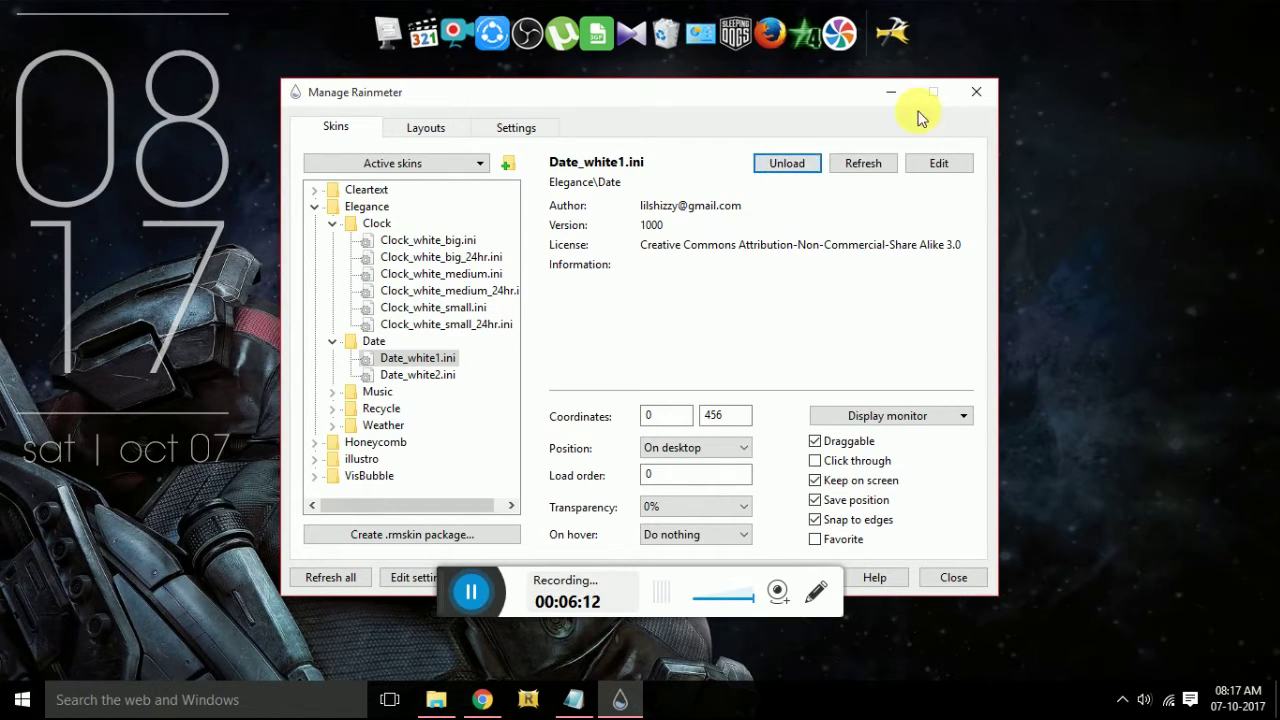
click(892, 94)
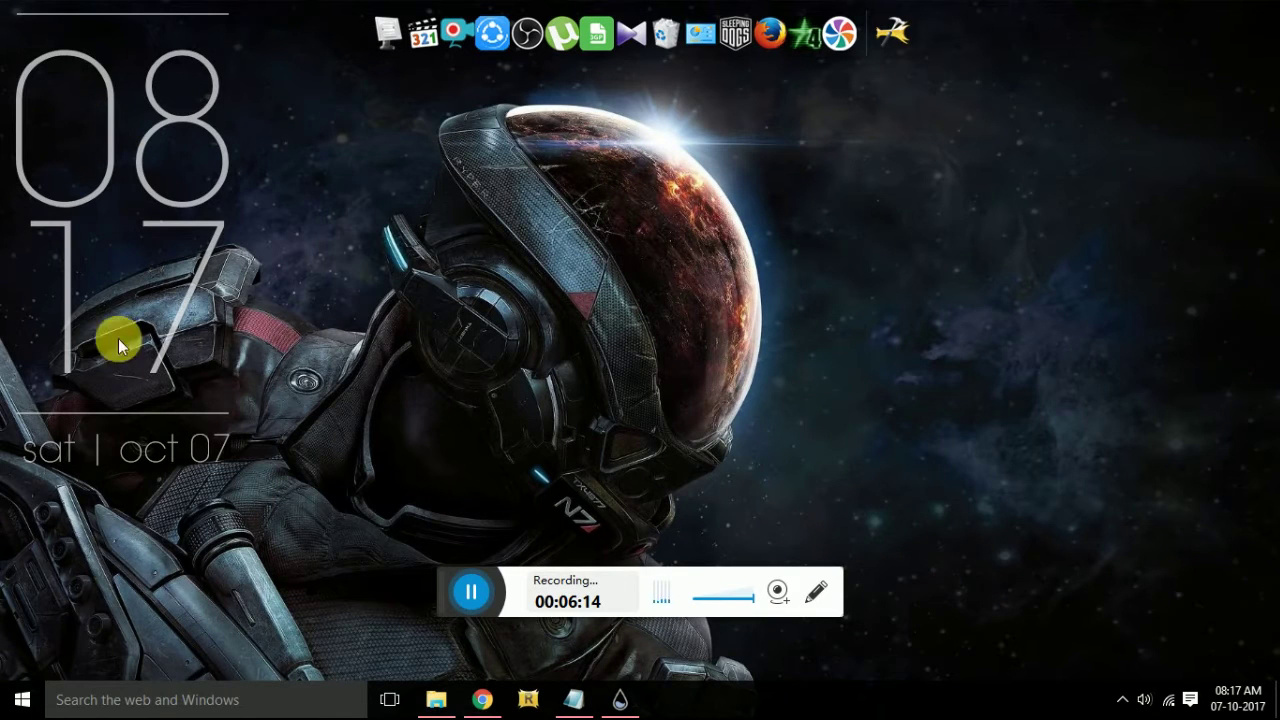
mouse_move(153, 412)
mouse_down()
mouse_move(281, 429)
mouse_move(464, 425)
mouse_move(159, 393)
mouse_up()
Try the iTunes_player_white.ini skin from Elegance's Music folder on the desktop, then unload it
click(621, 697)
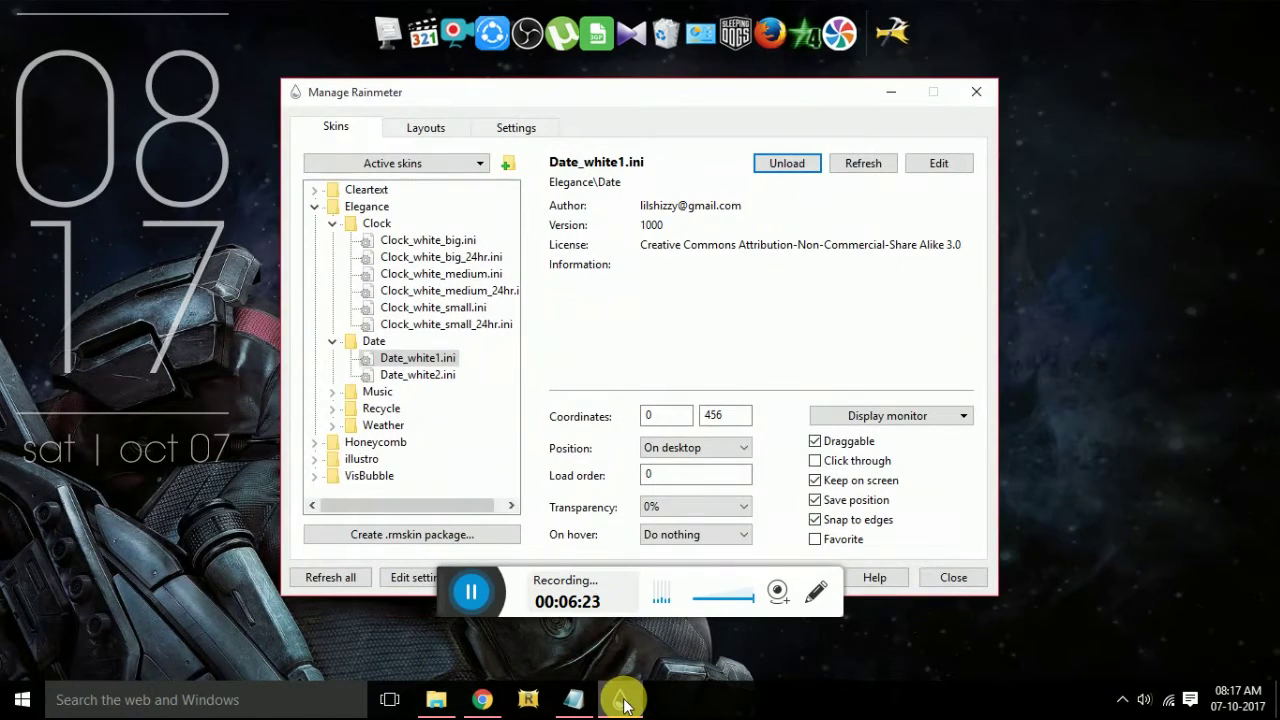
click(331, 394)
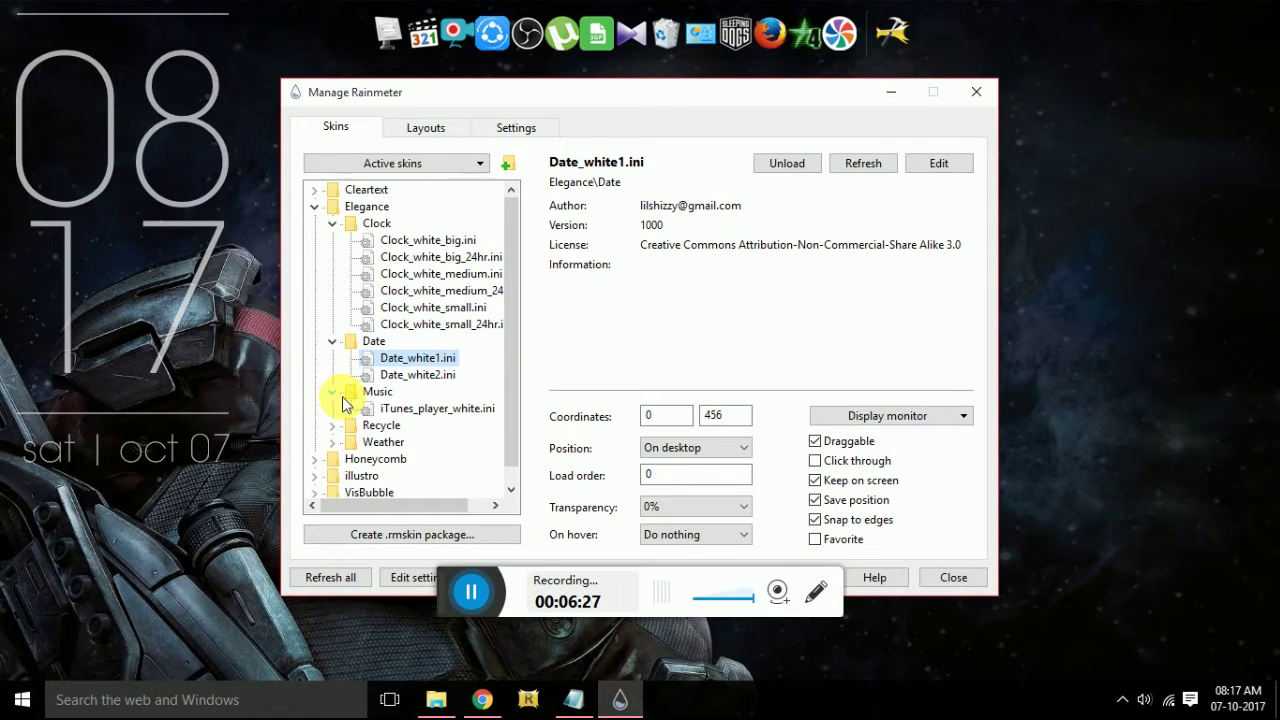
click(482, 409)
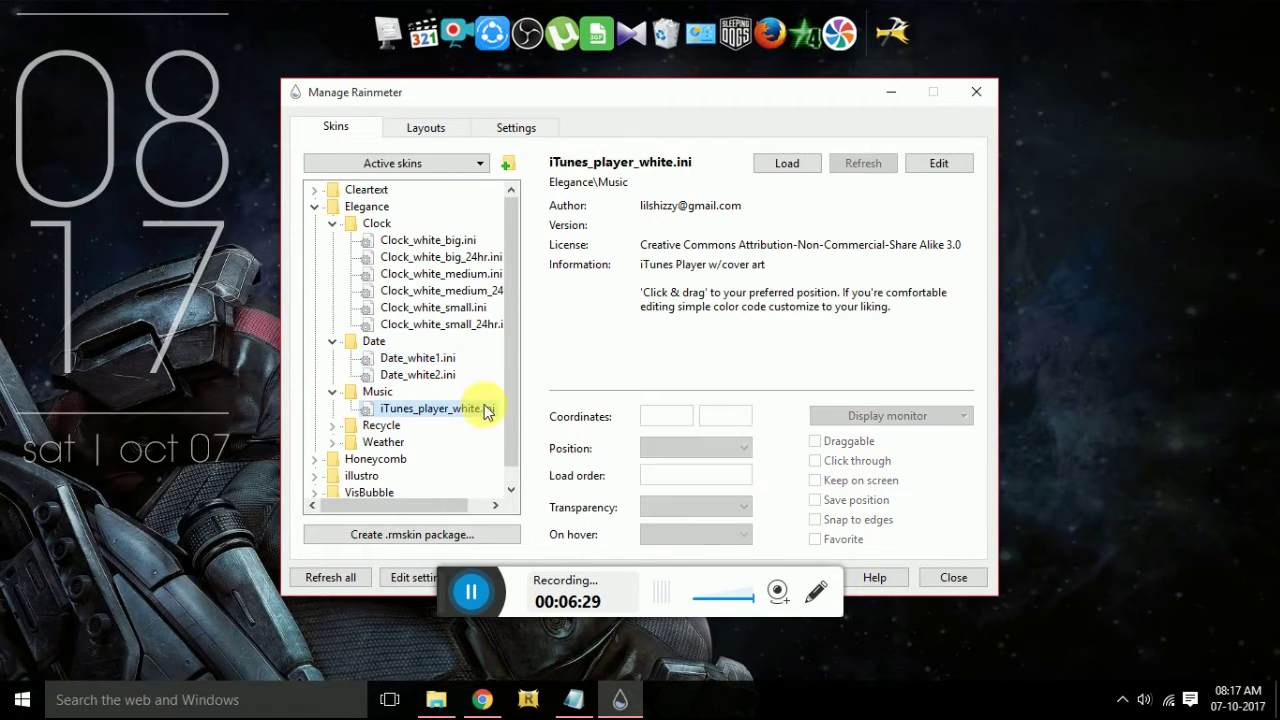
click(787, 164)
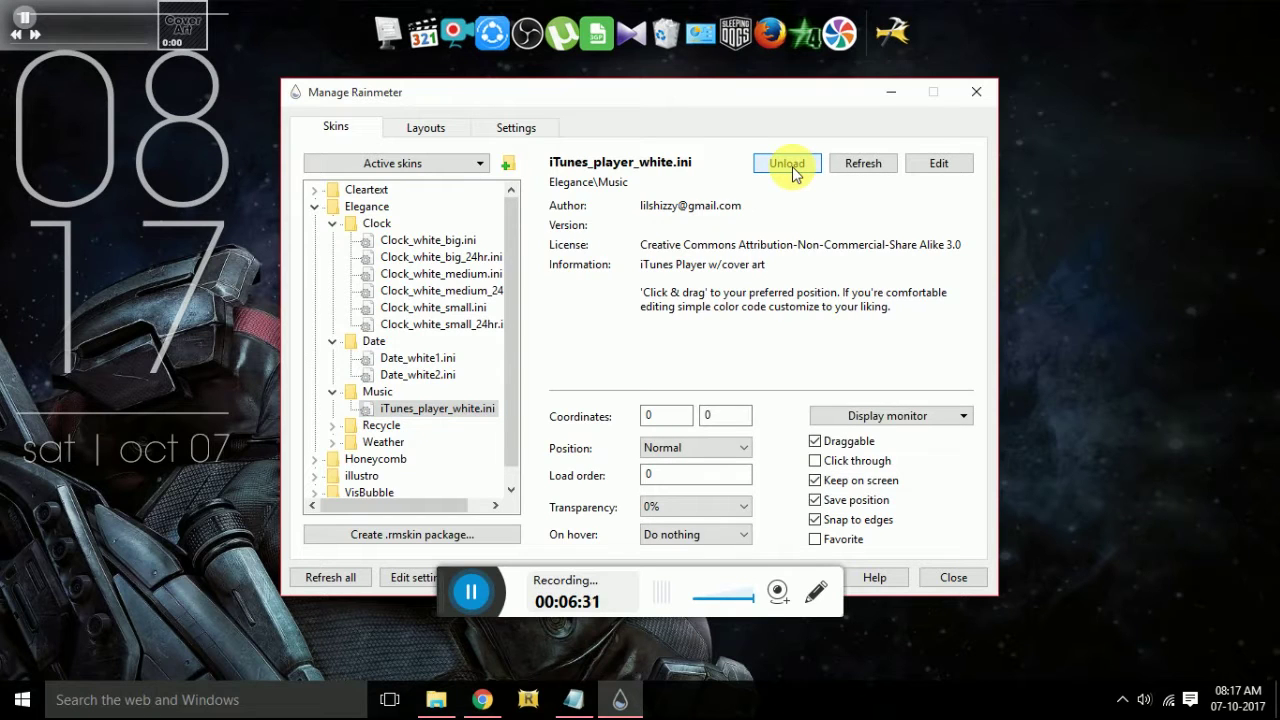
click(787, 164)
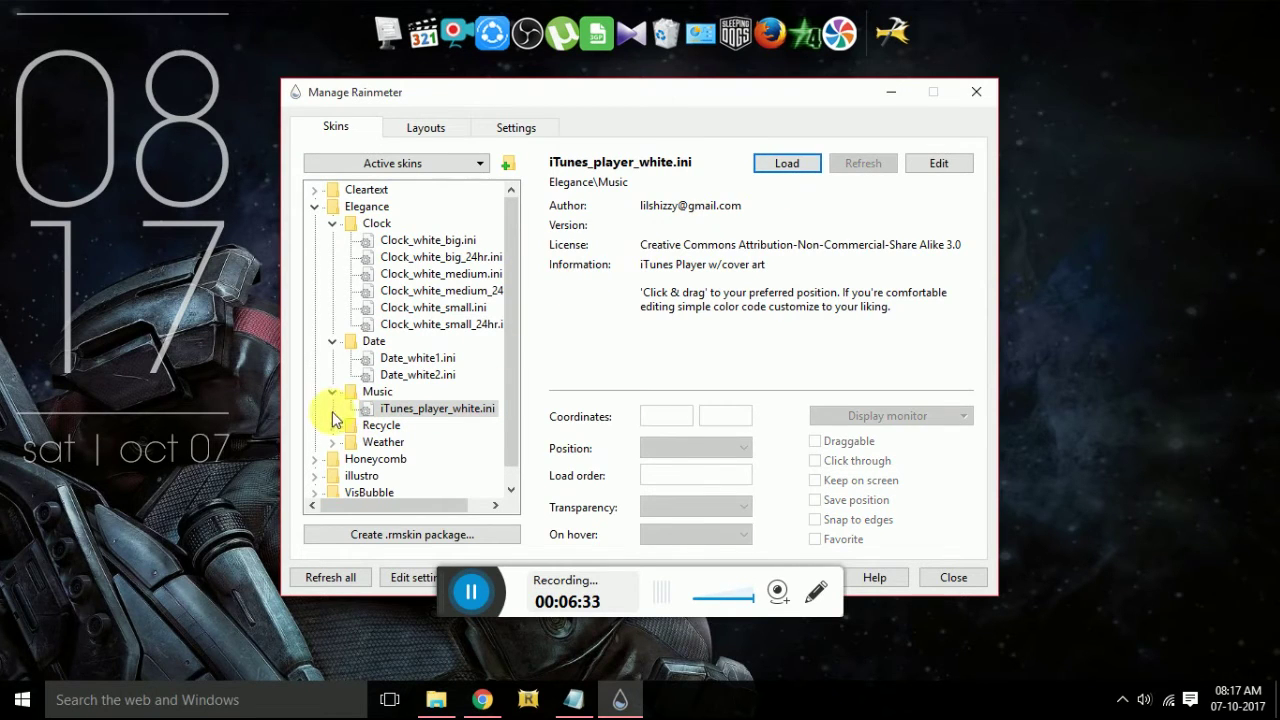
Load the Cleartext.ini skin and look inside Cleartext's Settings folder
click(314, 191)
click(395, 223)
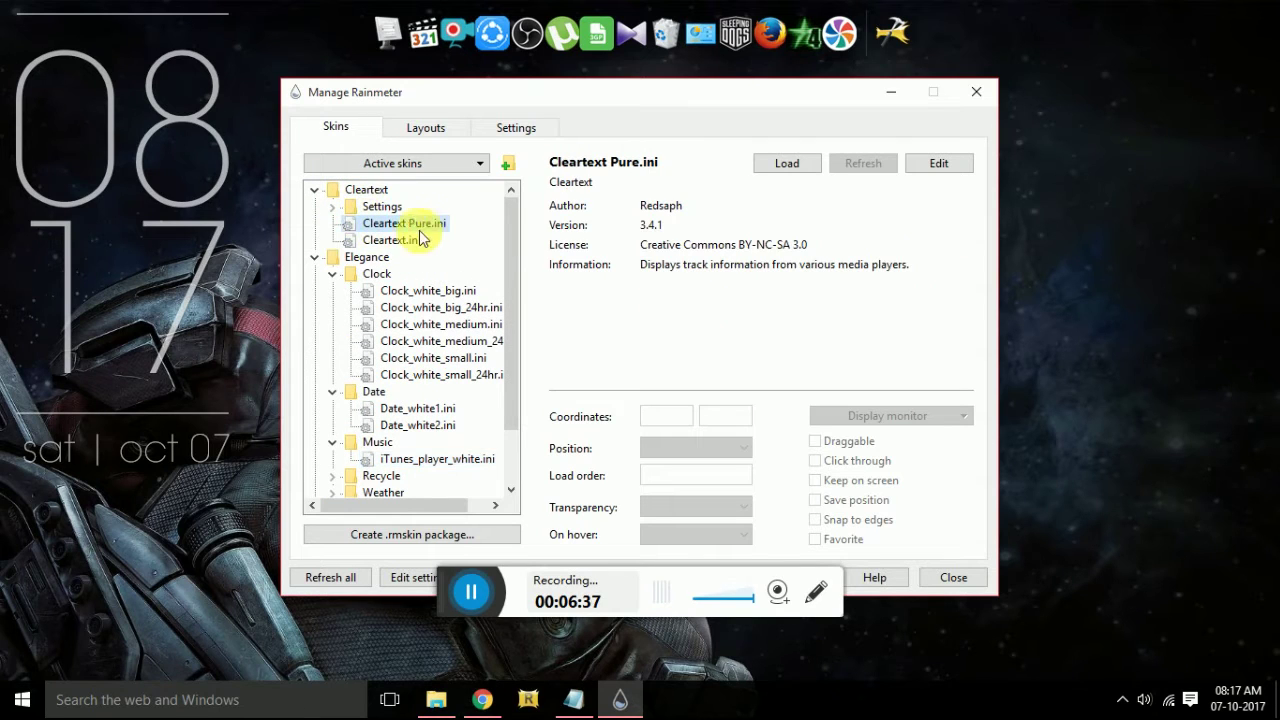
click(402, 241)
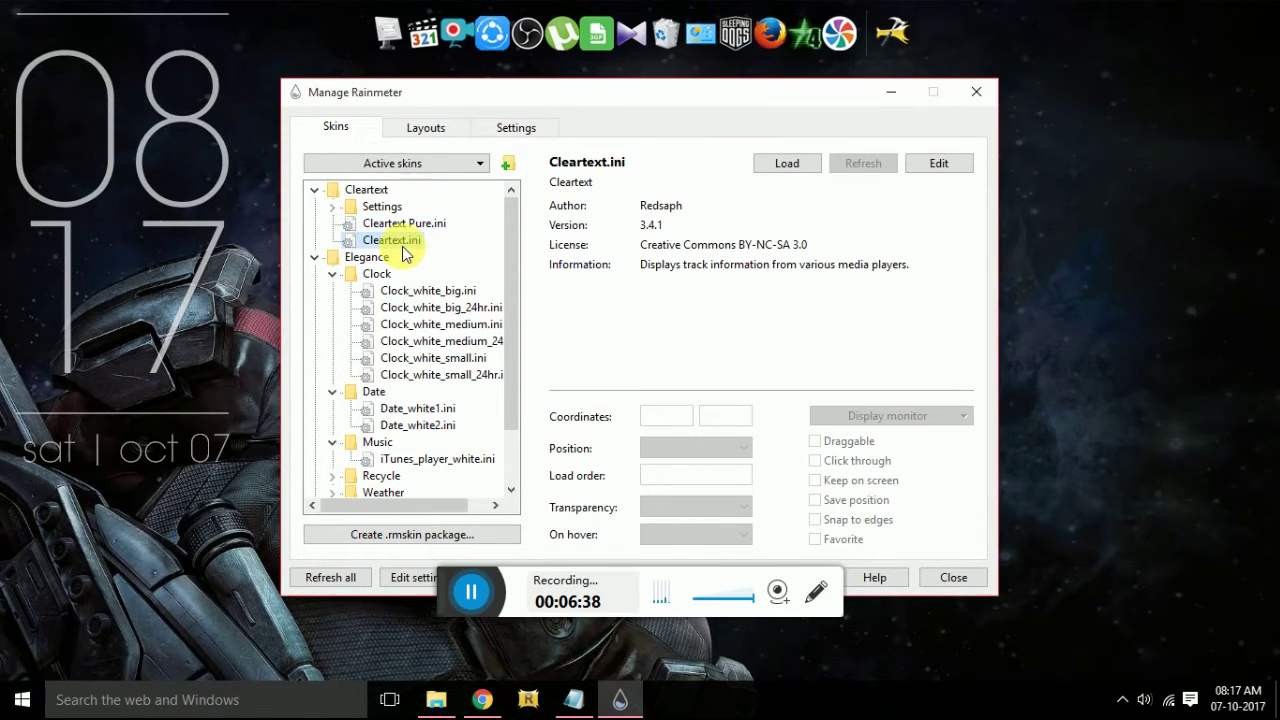
click(788, 164)
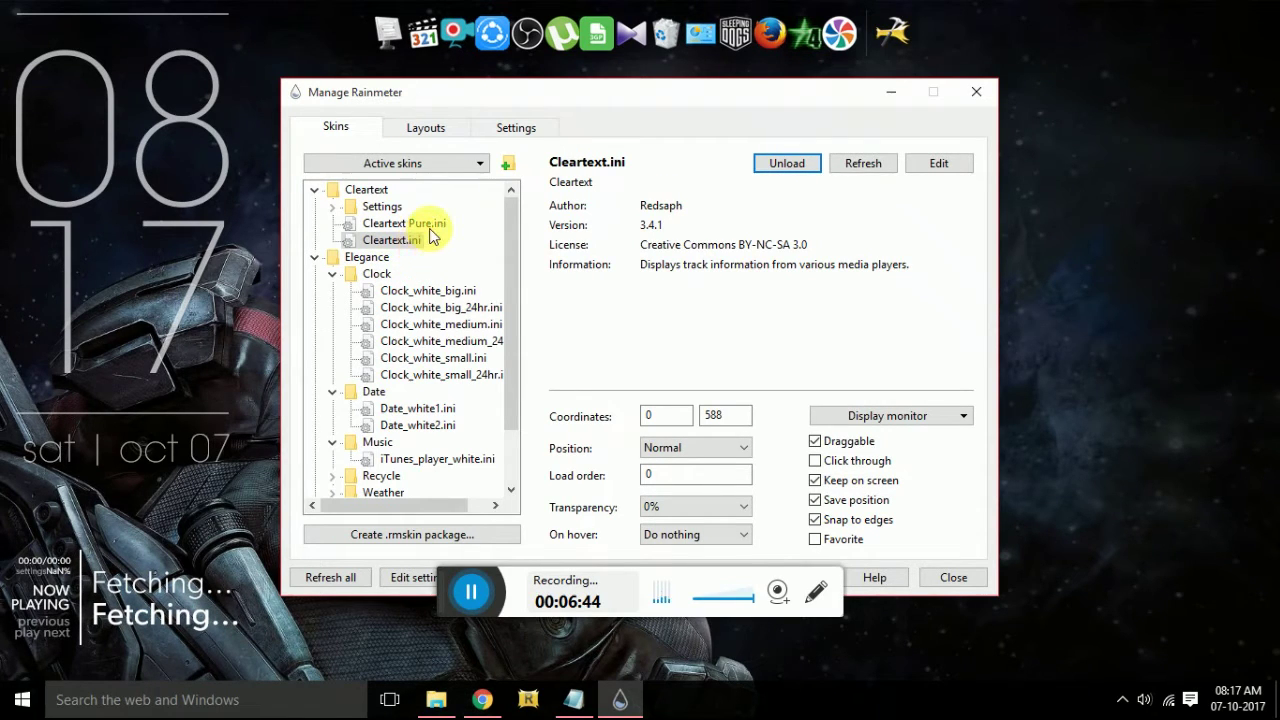
click(329, 206)
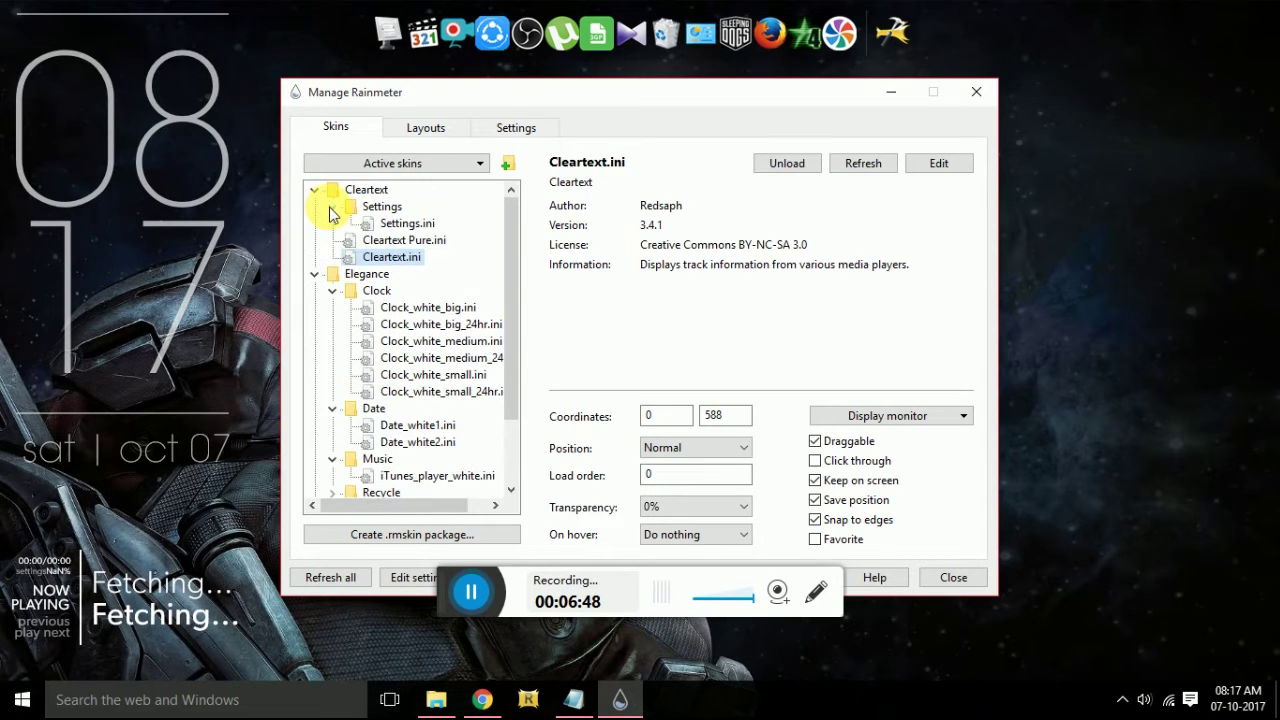
click(330, 206)
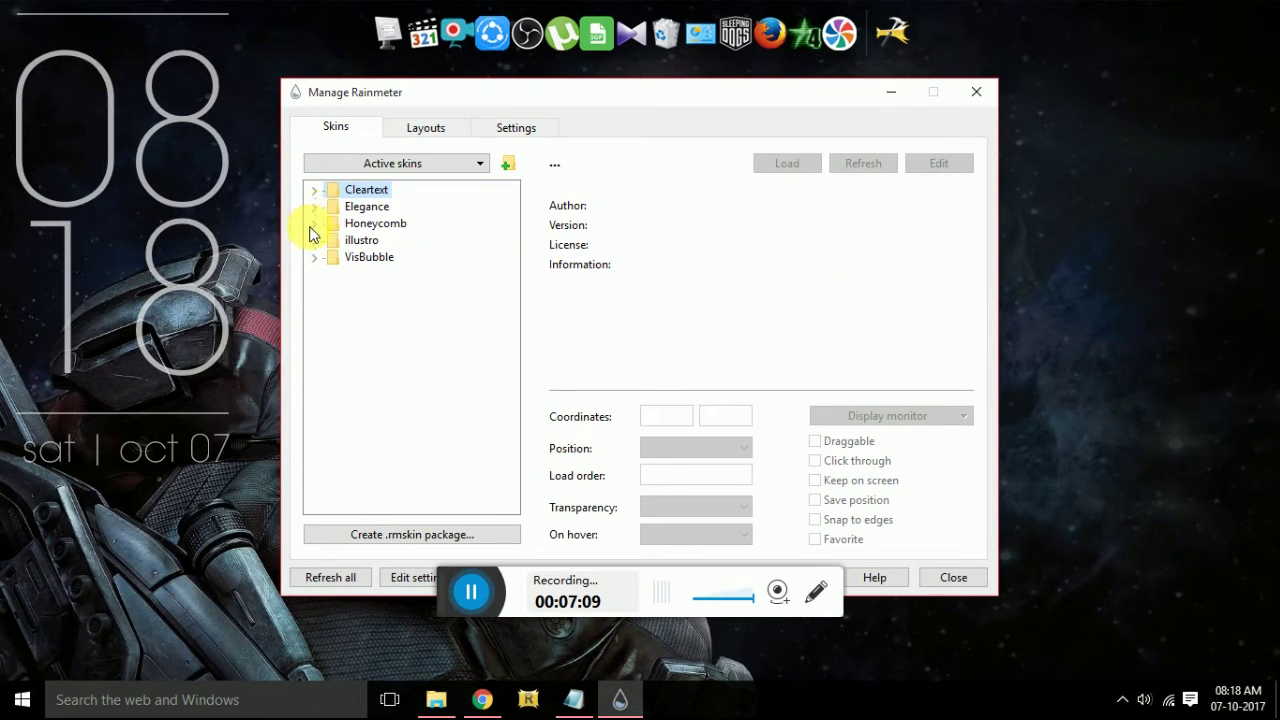
Load Cleartext.ini onto the desktop again and collapse the Cleartext folder
click(313, 223)
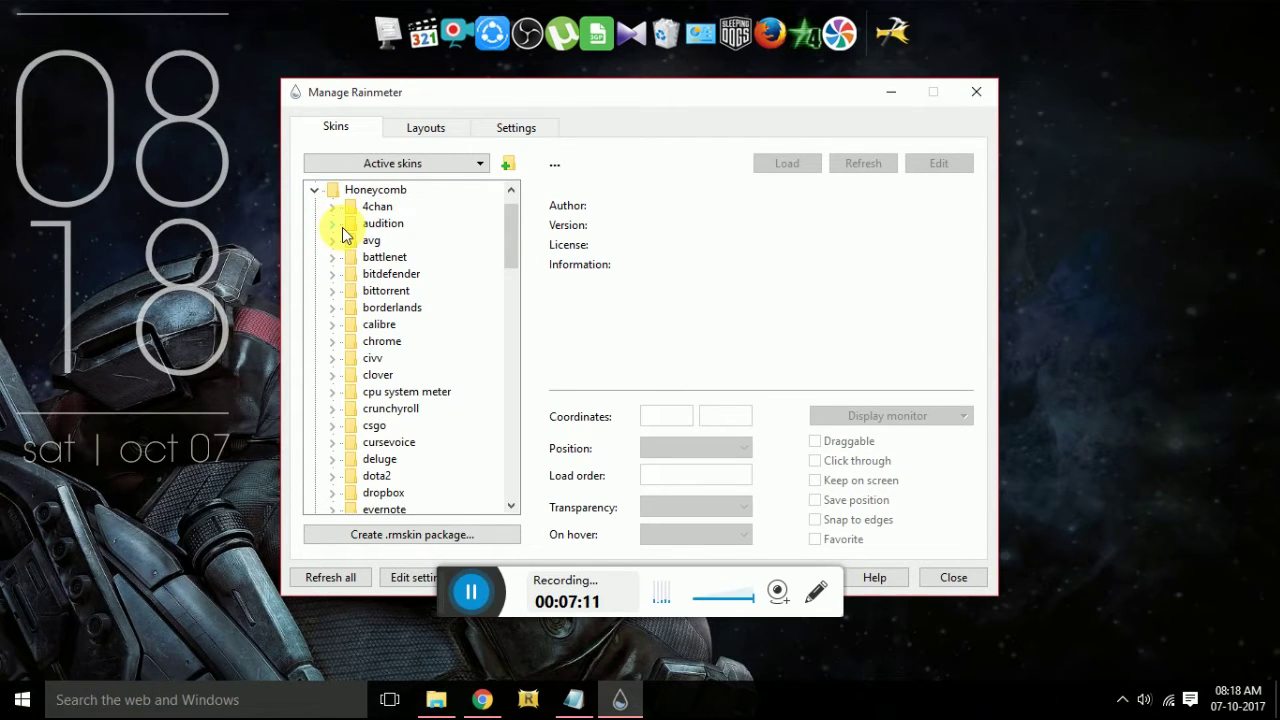
click(315, 190)
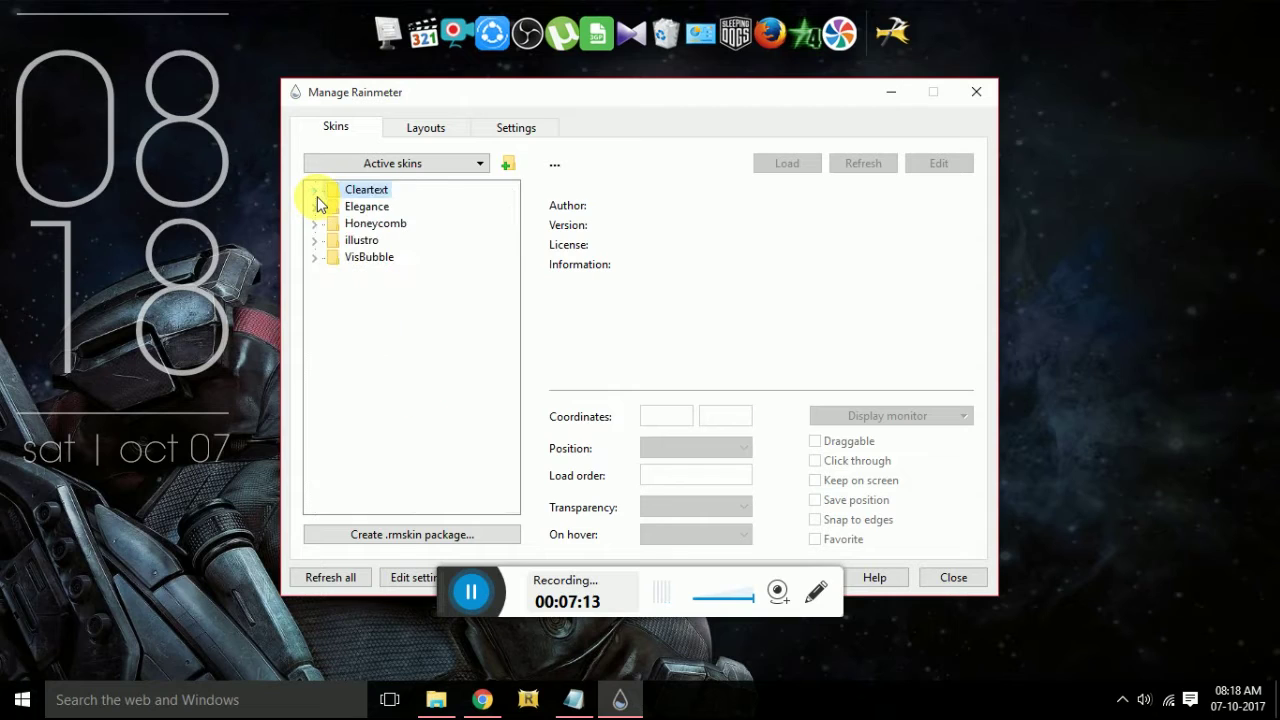
click(314, 191)
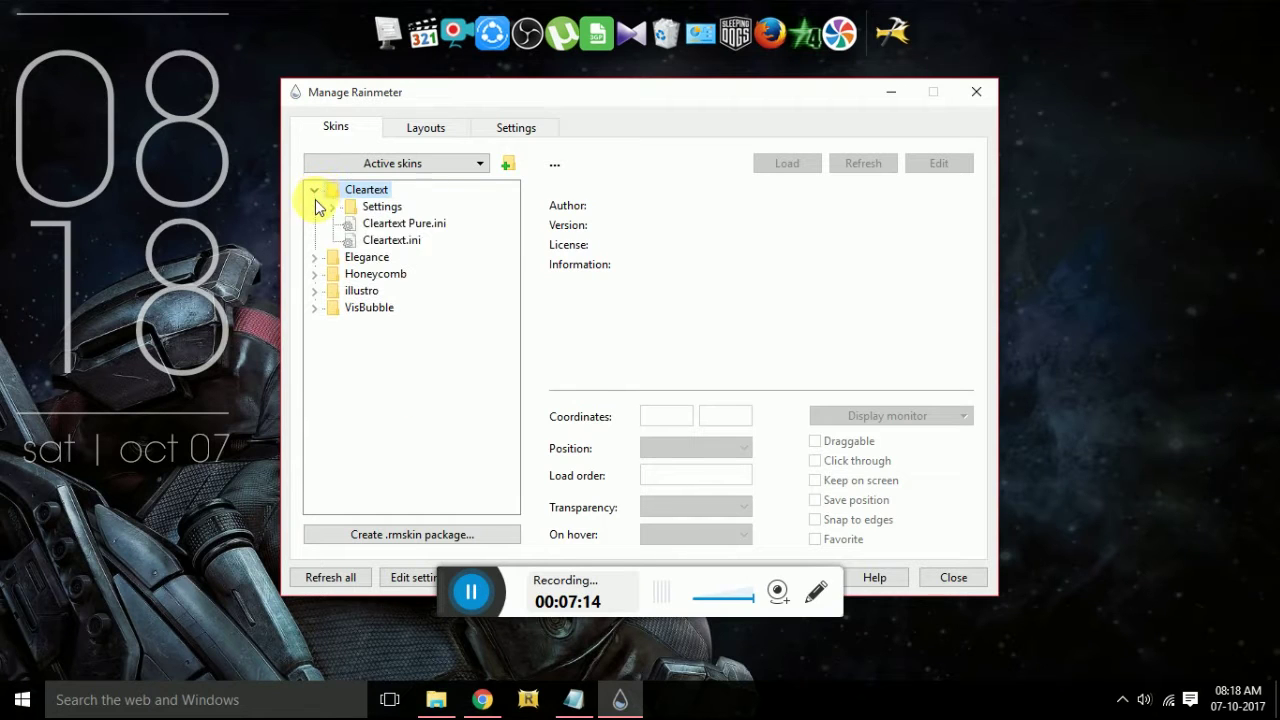
click(398, 224)
click(392, 240)
click(796, 165)
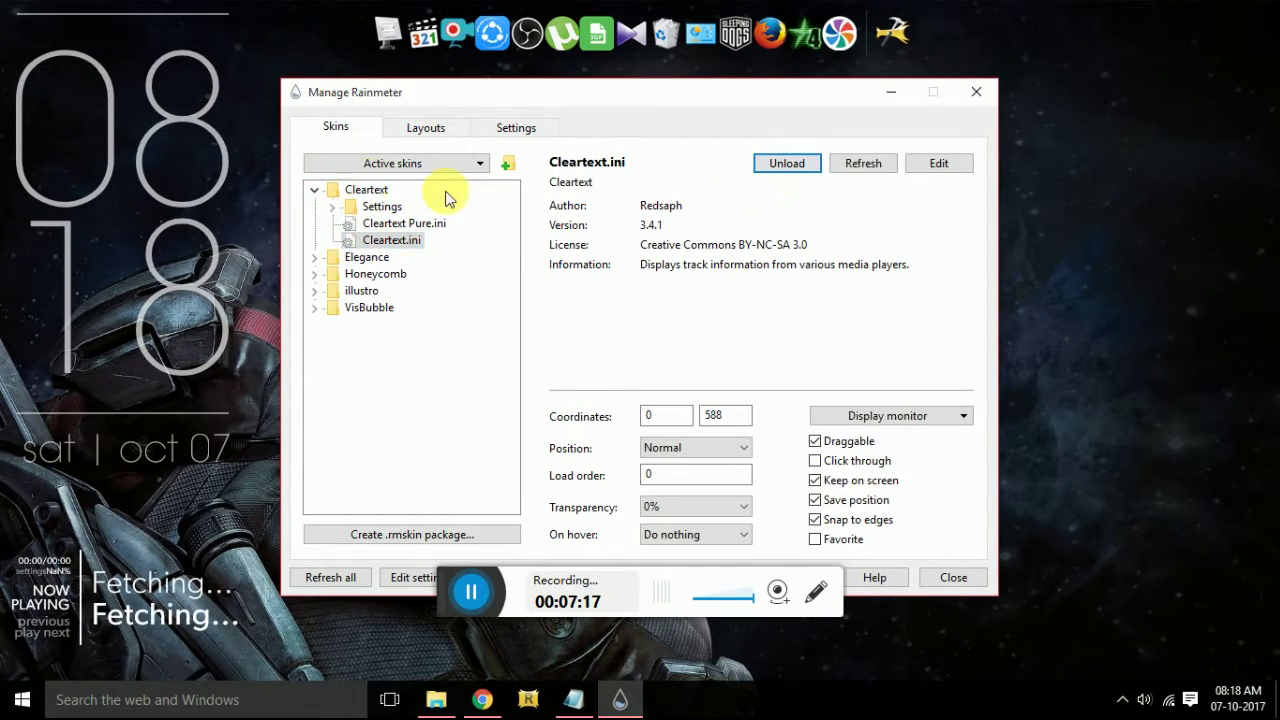
click(318, 192)
Load Honeycomb's chrome.ini and the cpu.ini skin from its cpu system meter folder onto the desktop
click(314, 223)
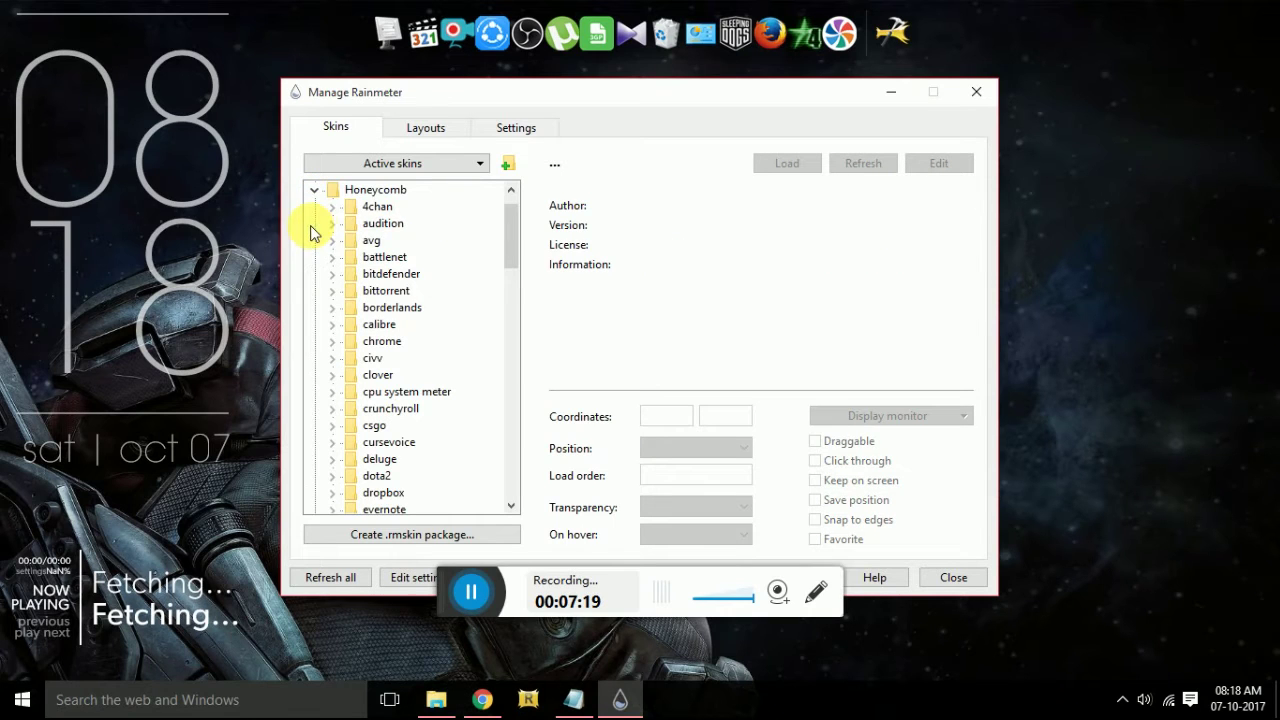
scroll(374, 217, down, 1)
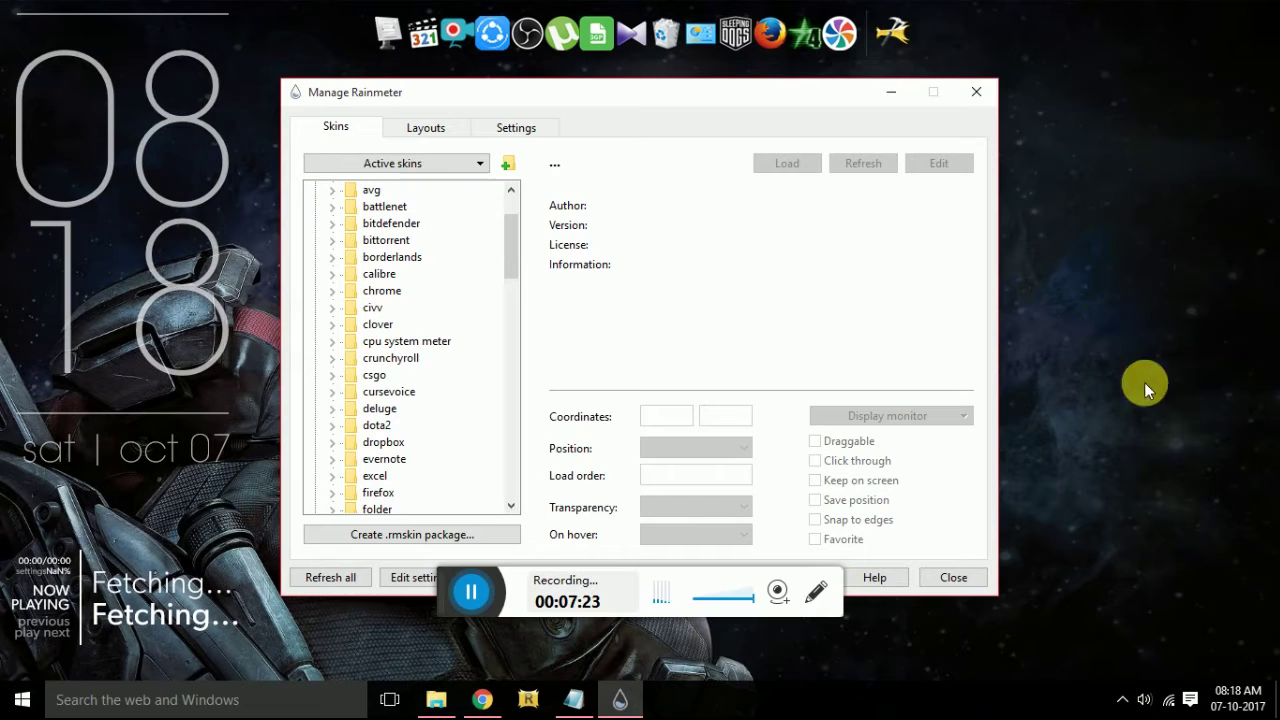
click(333, 343)
click(338, 292)
click(406, 307)
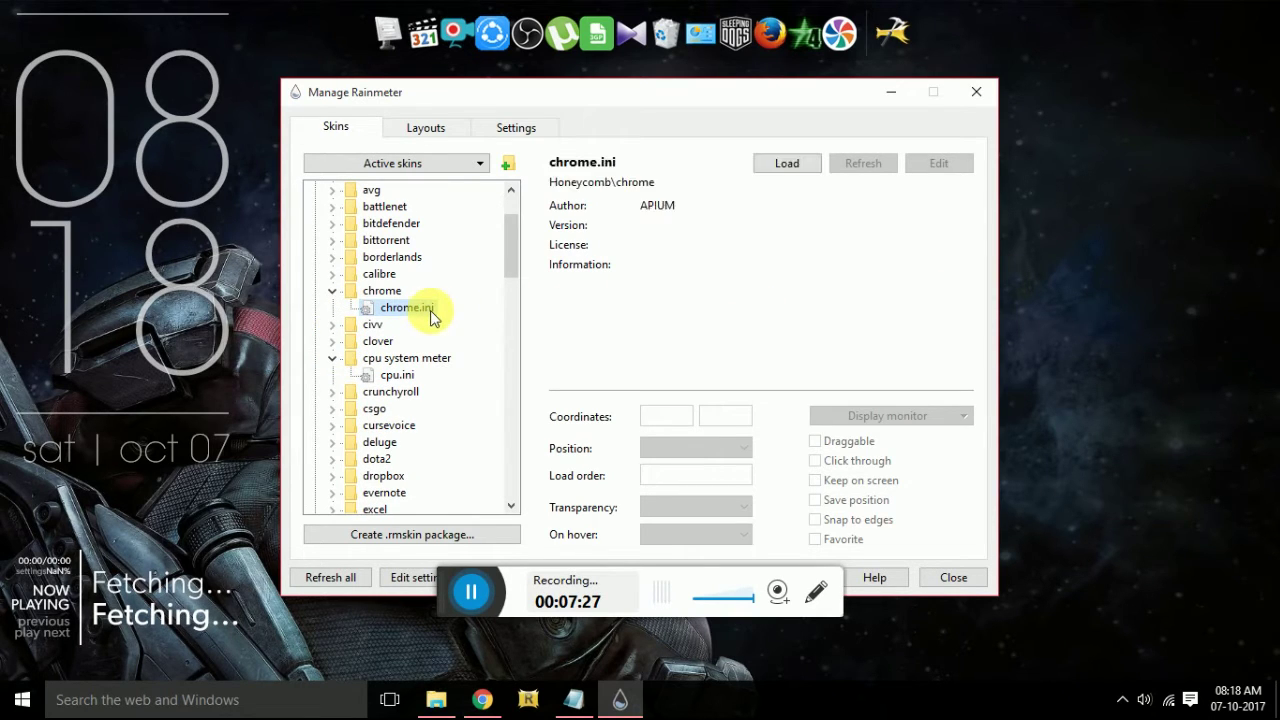
click(776, 163)
click(390, 374)
click(786, 163)
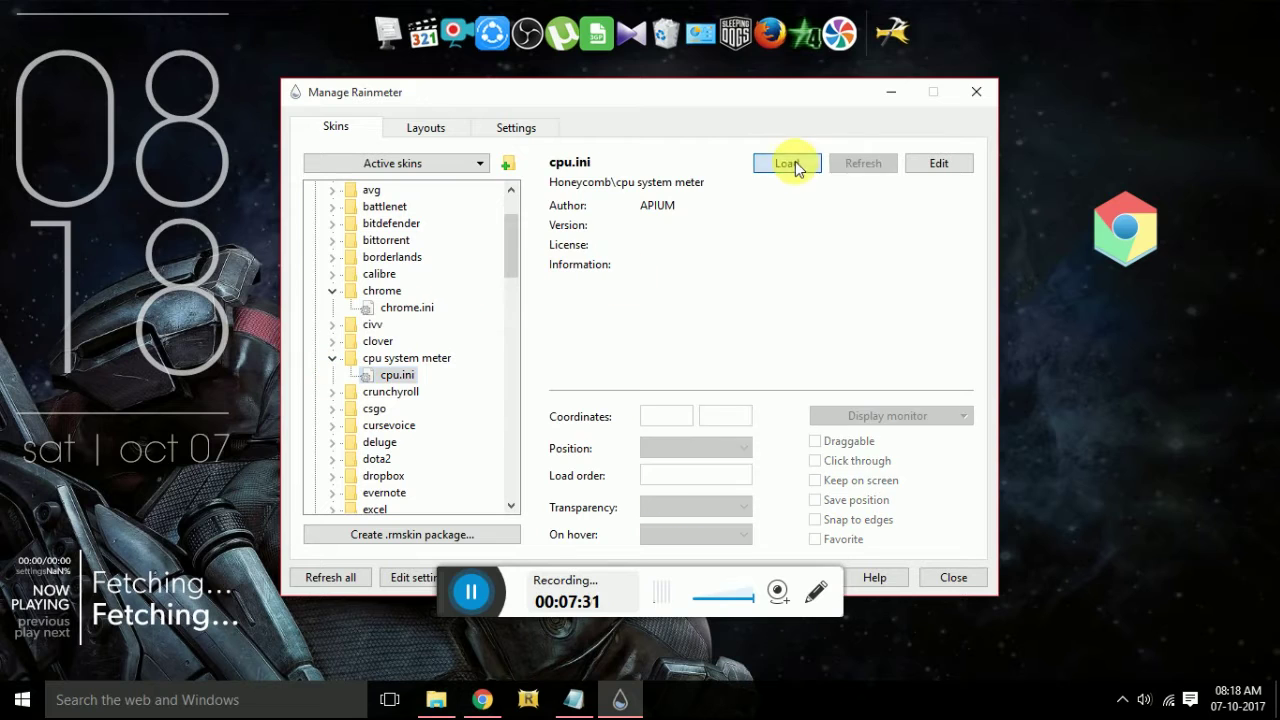
Load the bittorrent.ini and dropbox.ini skins from the Honeycomb collection
click(332, 240)
click(405, 257)
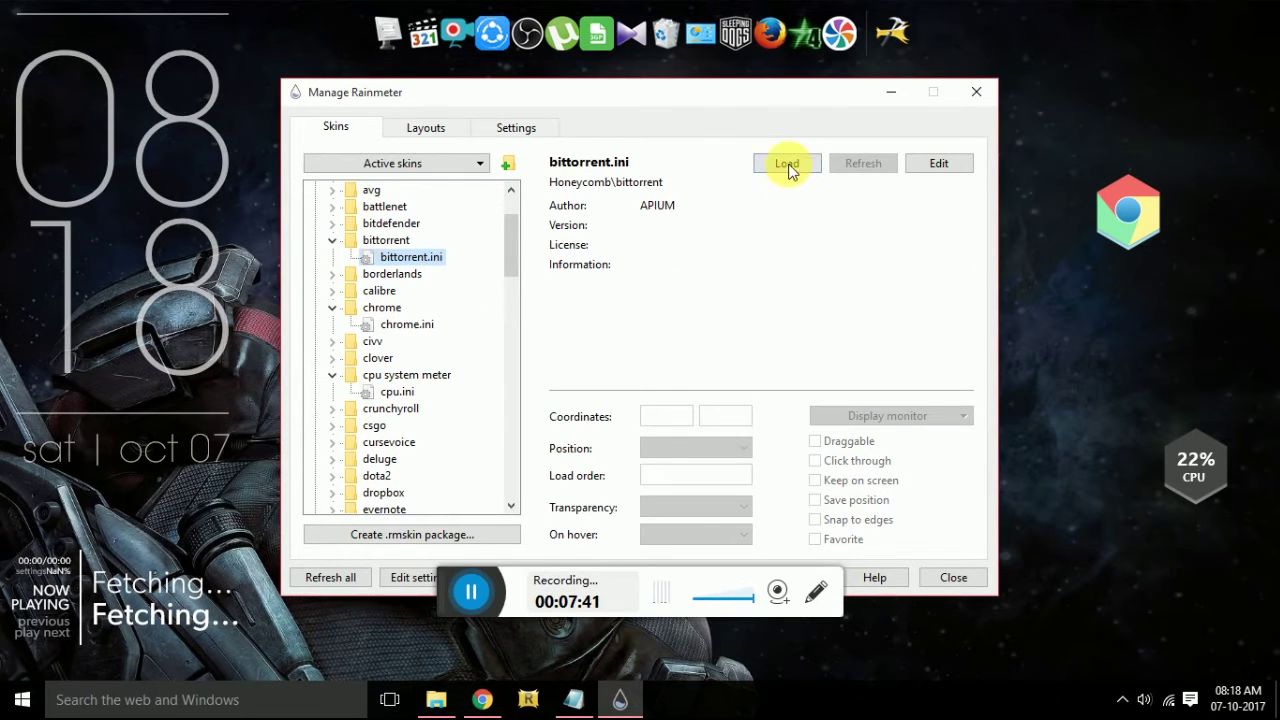
click(786, 163)
scroll(447, 370, down, 2)
click(332, 441)
double_click(403, 458)
Load the Honeycomb firefox.ini and folder.ini skins onto the desktop
scroll(350, 440, down, 2)
click(332, 290)
double_click(408, 307)
click(332, 391)
double_click(403, 408)
Load Honeycomb's notepad.ini and photoshop.ini skins onto the desktop
scroll(448, 343, down, 4)
scroll(445, 357, down, 3)
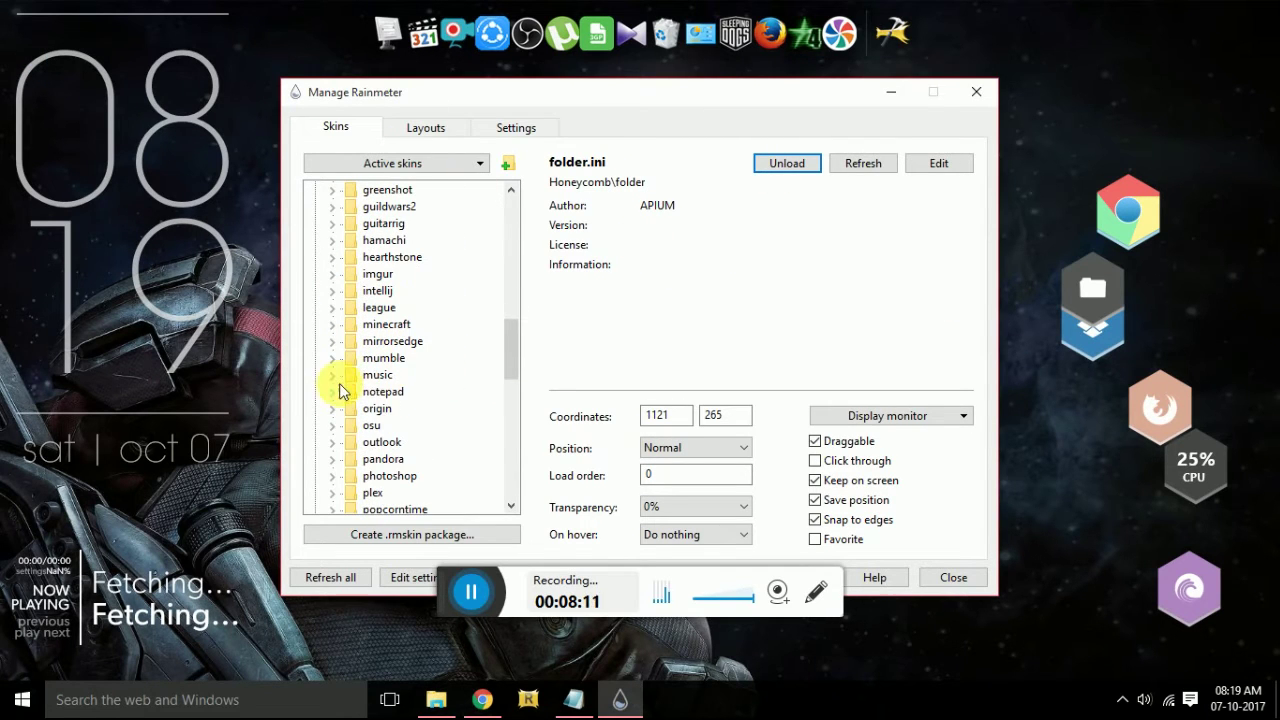
click(332, 374)
click(403, 391)
click(332, 408)
click(408, 425)
click(787, 163)
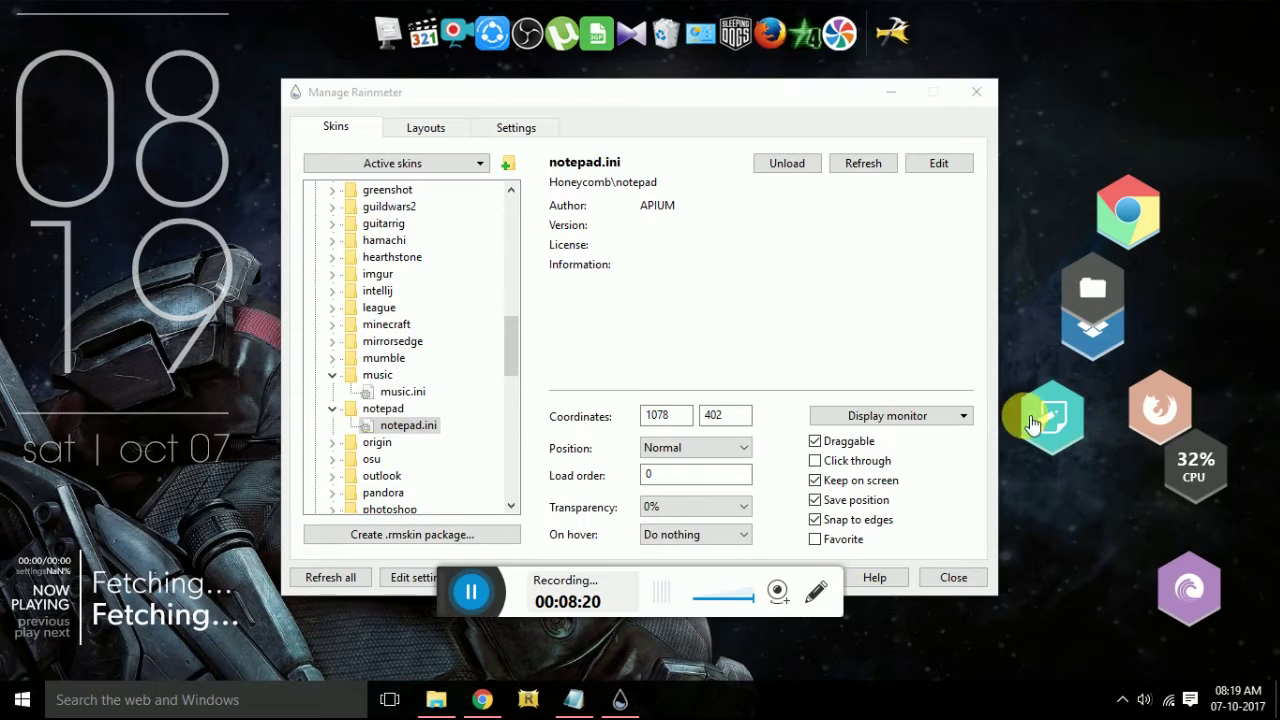
scroll(349, 323, down, 4)
click(332, 324)
click(413, 341)
double_click(413, 341)
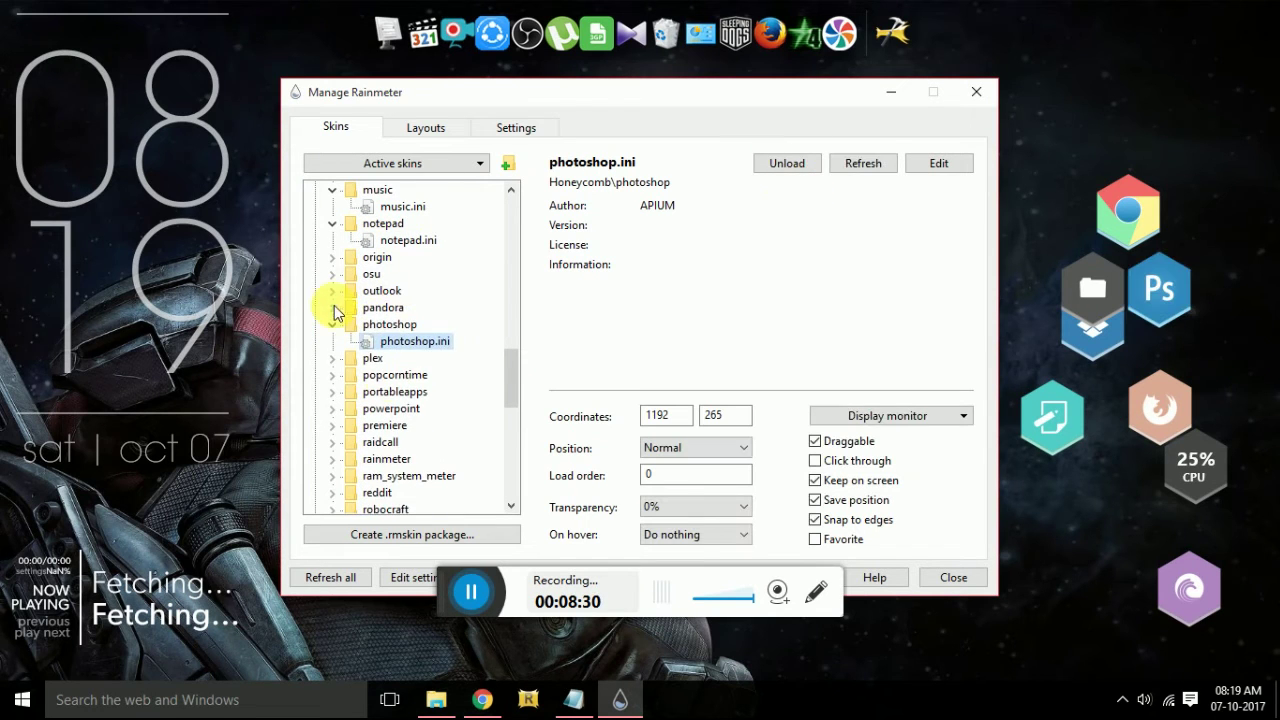
Load Honeycomb's ram.ini system meter and rainmeter.ini skins
scroll(335, 297, down, 2)
click(332, 374)
double_click(397, 391)
click(332, 357)
double_click(411, 374)
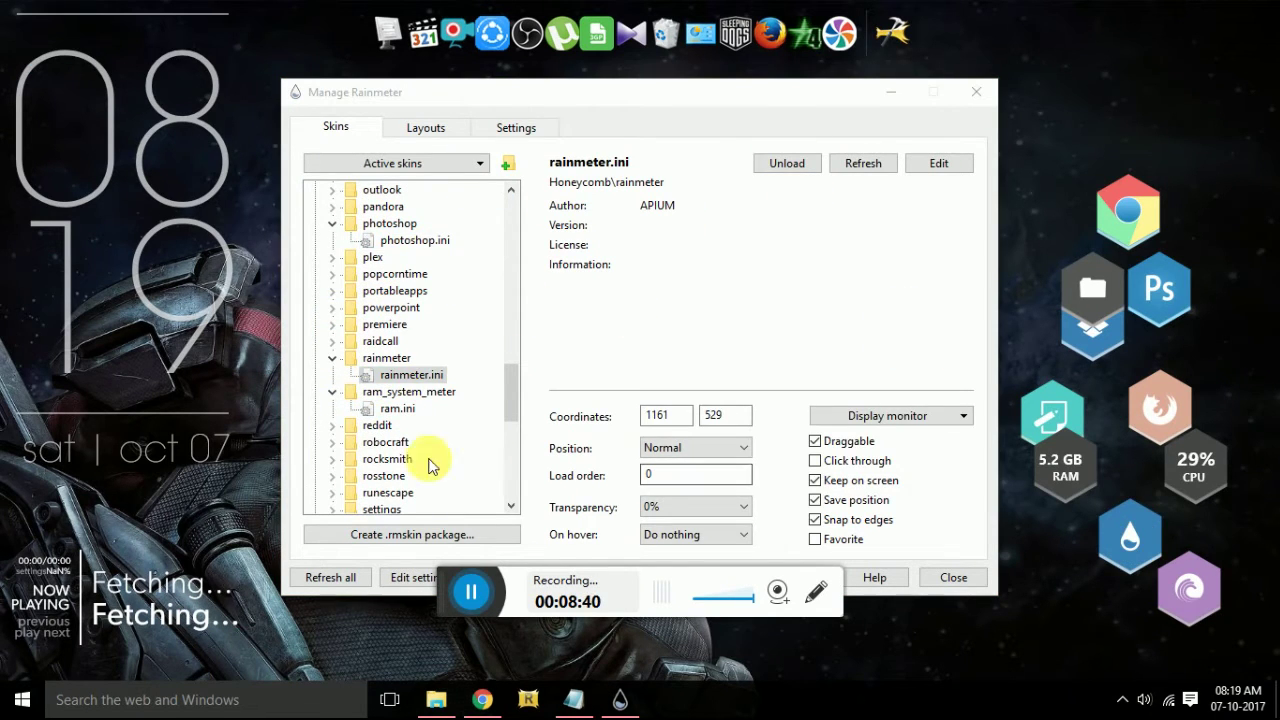
Load the settings.ini and skype.ini skins from Honeycomb onto the desktop
scroll(345, 457, down, 1)
click(332, 458)
double_click(407, 475)
scroll(343, 457, down, 2)
click(332, 391)
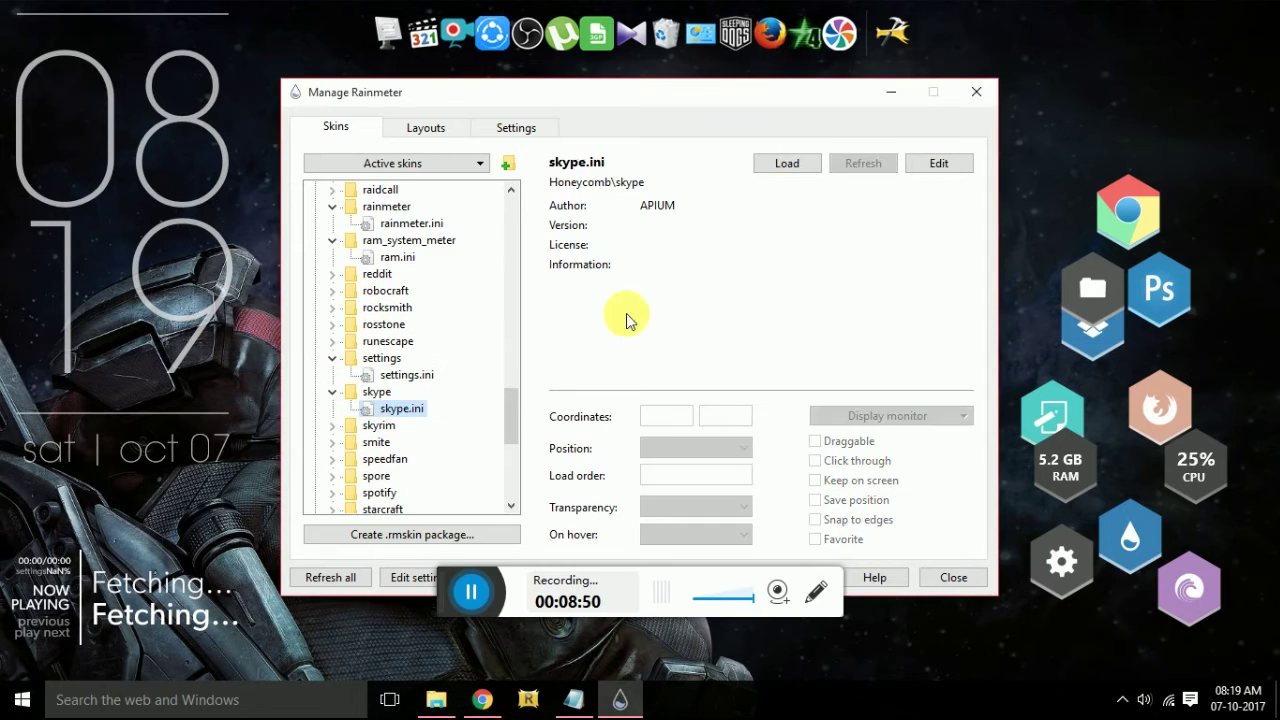
double_click(401, 408)
Load Honeycomb's utorrent.ini and YouTube skins, then close the Manage Rainmeter window
scroll(443, 443, down, 1)
scroll(340, 460, down, 5)
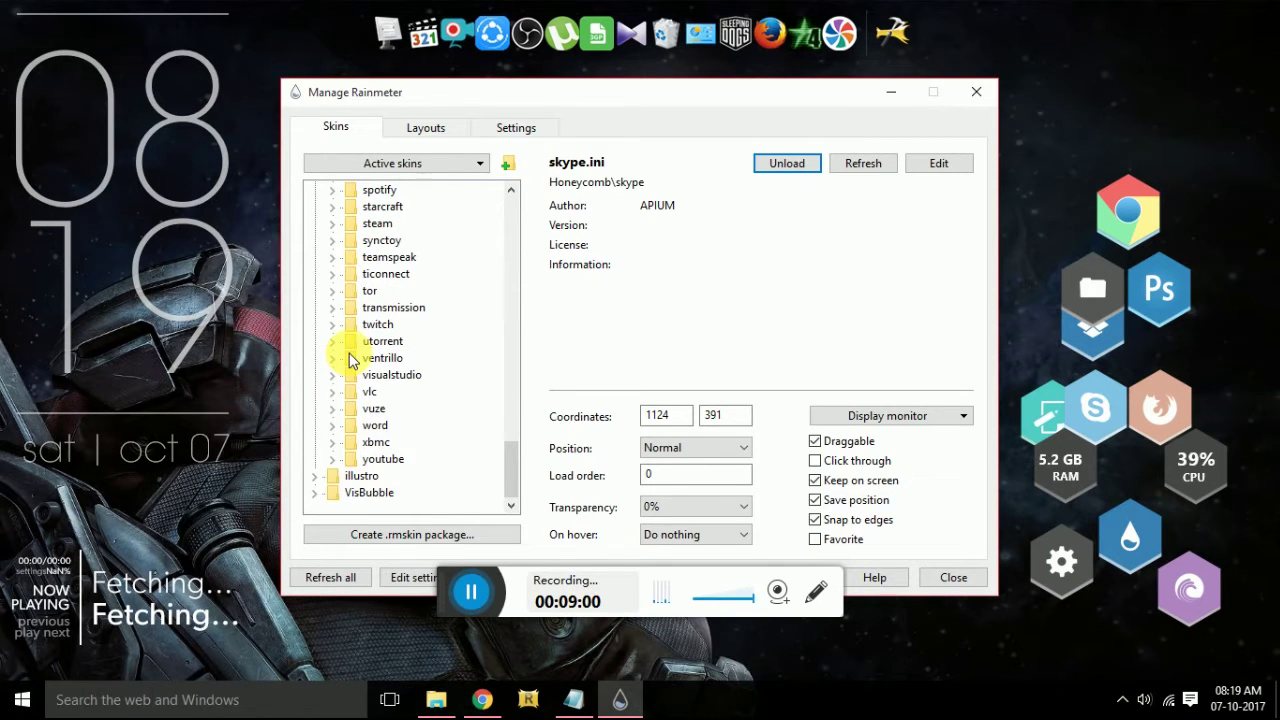
click(332, 341)
double_click(406, 357)
click(332, 425)
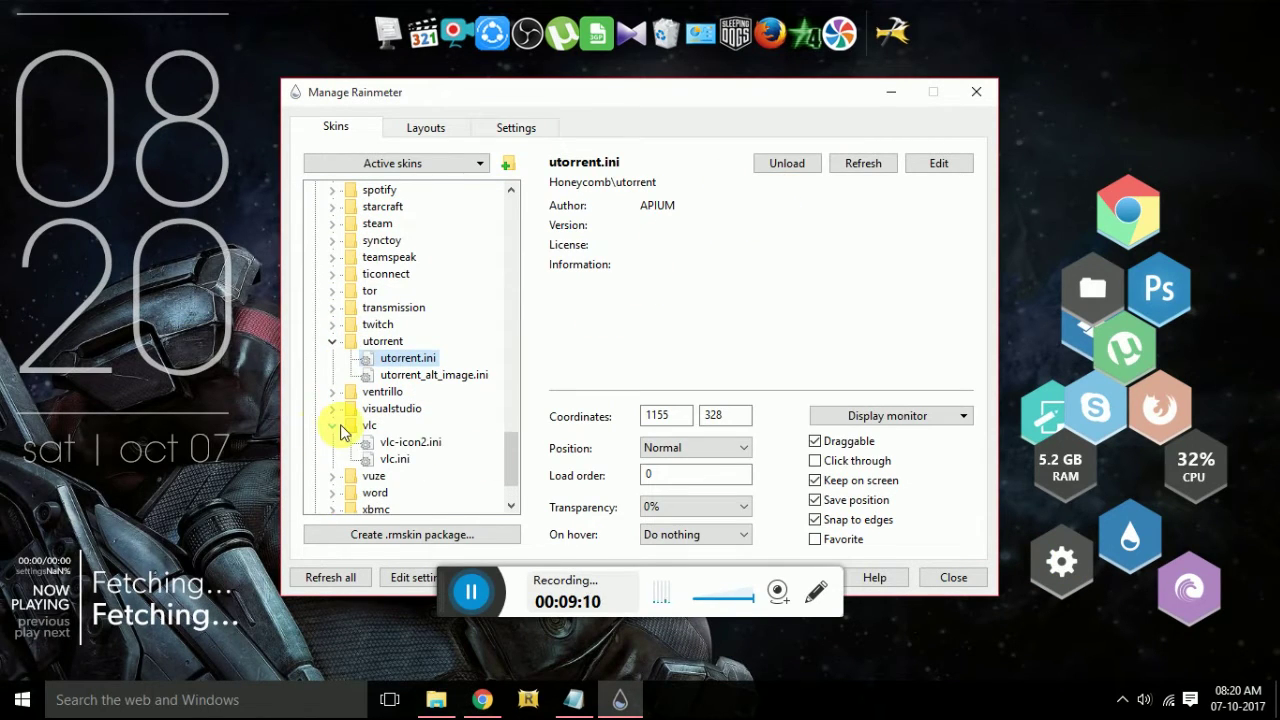
click(332, 425)
scroll(330, 420, down, 1)
click(332, 462)
double_click(400, 477)
click(976, 92)
Arrange the Chrome hexagon as the peak of a honeycomb with the folder and Photoshop hexagons directly beneath it
drag(1143, 227, 1110, 182)
drag(1093, 288, 1066, 242)
drag(1159, 288, 1132, 240)
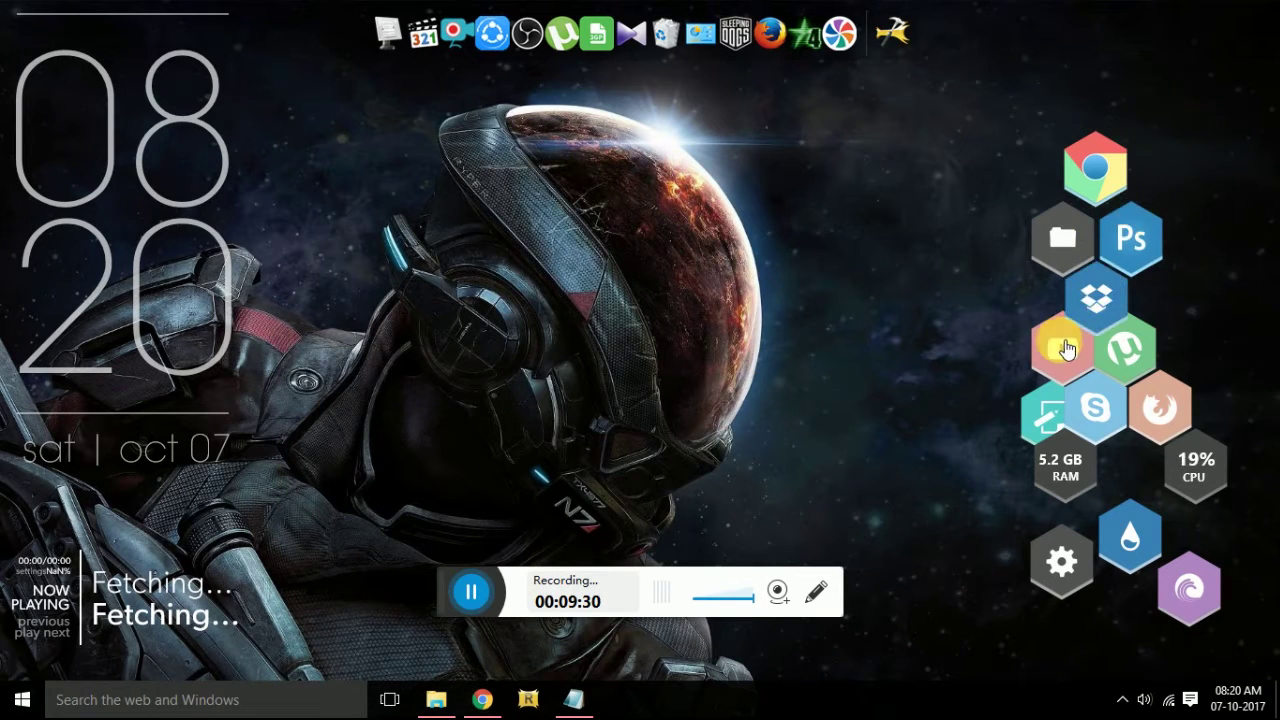
drag(1095, 170, 1097, 180)
Clear the notepad and Skype hexagons aside and place YouTube and uTorrent on either side of Dropbox as the third row
drag(1062, 345, 1040, 355)
drag(1125, 347, 1180, 362)
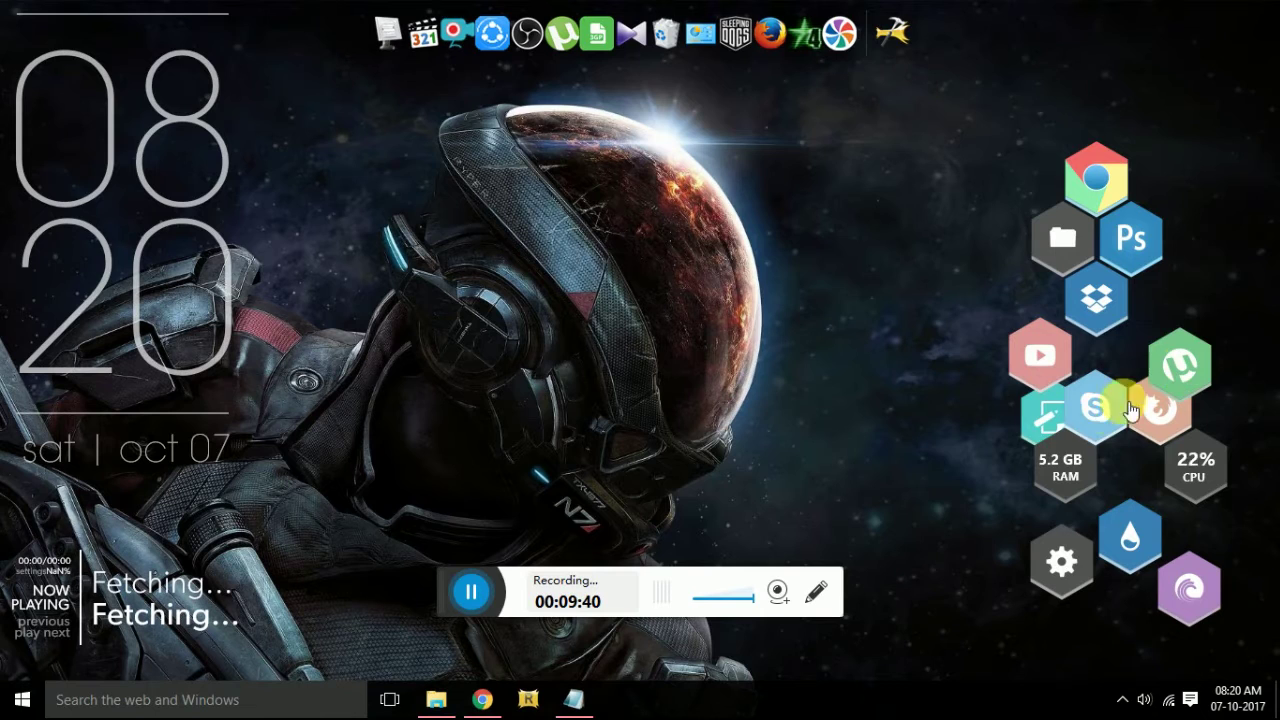
drag(1130, 410, 1132, 453)
drag(1059, 406, 955, 484)
drag(1040, 355, 1029, 300)
drag(1180, 362, 1165, 298)
Build the fourth honeycomb row from the Rainmeter, notepad, Firefox and Skype hexagons, moving the RAM meter just below it
drag(955, 484, 1078, 355)
drag(1160, 405, 1145, 352)
drag(1105, 462, 1209, 380)
drag(1066, 462, 1018, 445)
drag(1130, 537, 997, 368)
Line up the RAM meter, settings and CPU meter hexagons as the fifth honeycomb row
drag(1022, 438, 1026, 426)
drag(1197, 463, 1168, 423)
drag(1061, 562, 1110, 420)
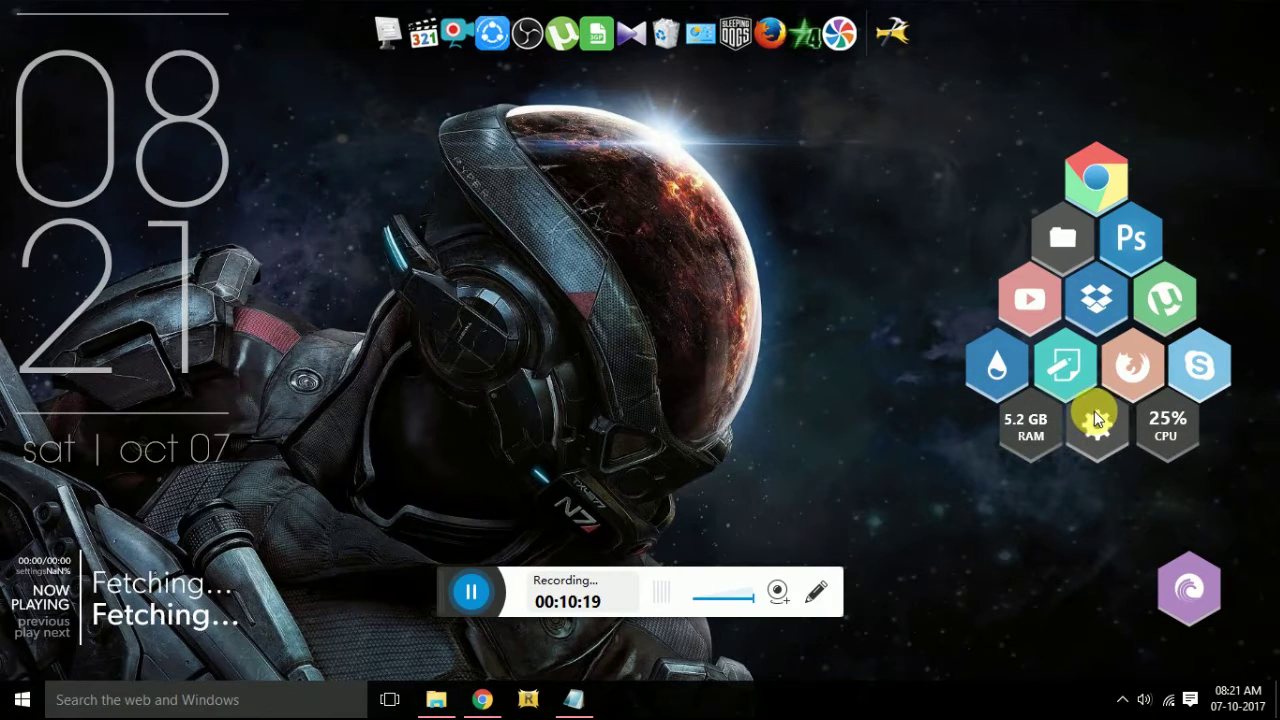
Place the purple BitTorrent hexagon beneath the RAM meter row and load Honeycomb's excel skin to complete the sixth row
drag(1189, 588, 1062, 488)
click(1122, 699)
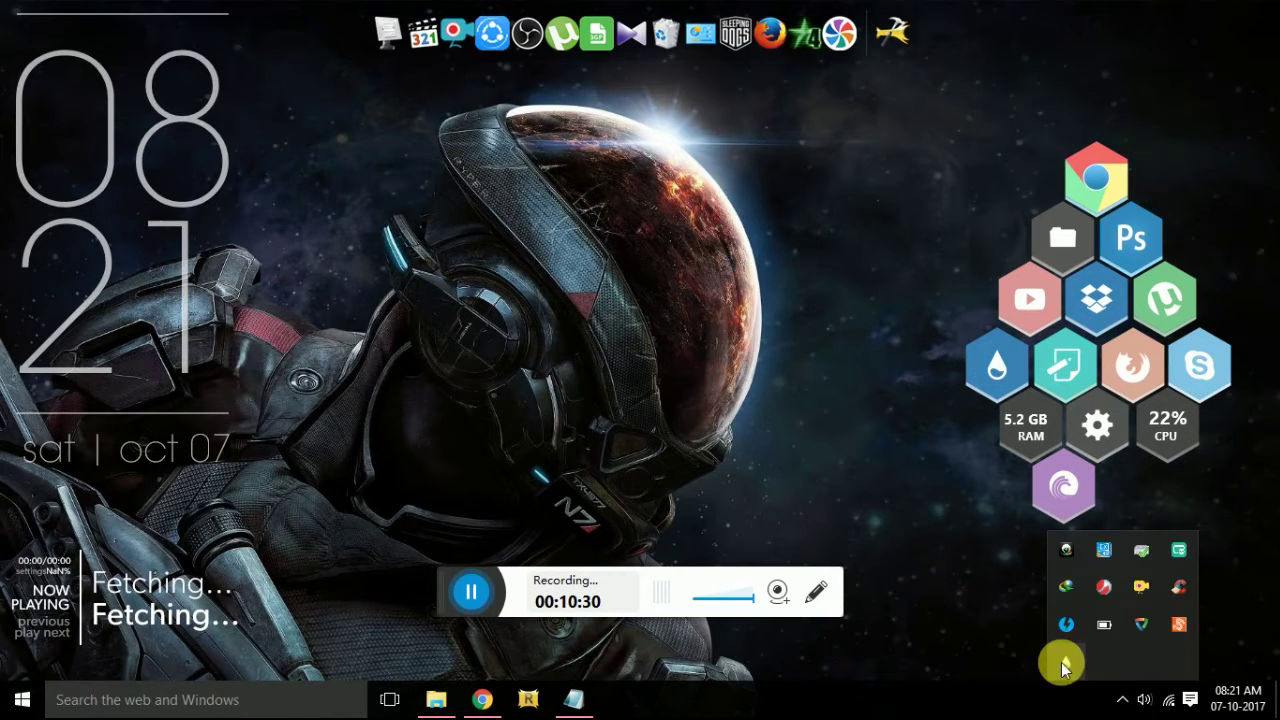
click(1114, 666)
double_click(372, 223)
scroll(383, 268, down, 2)
scroll(383, 268, down, 3)
click(333, 223)
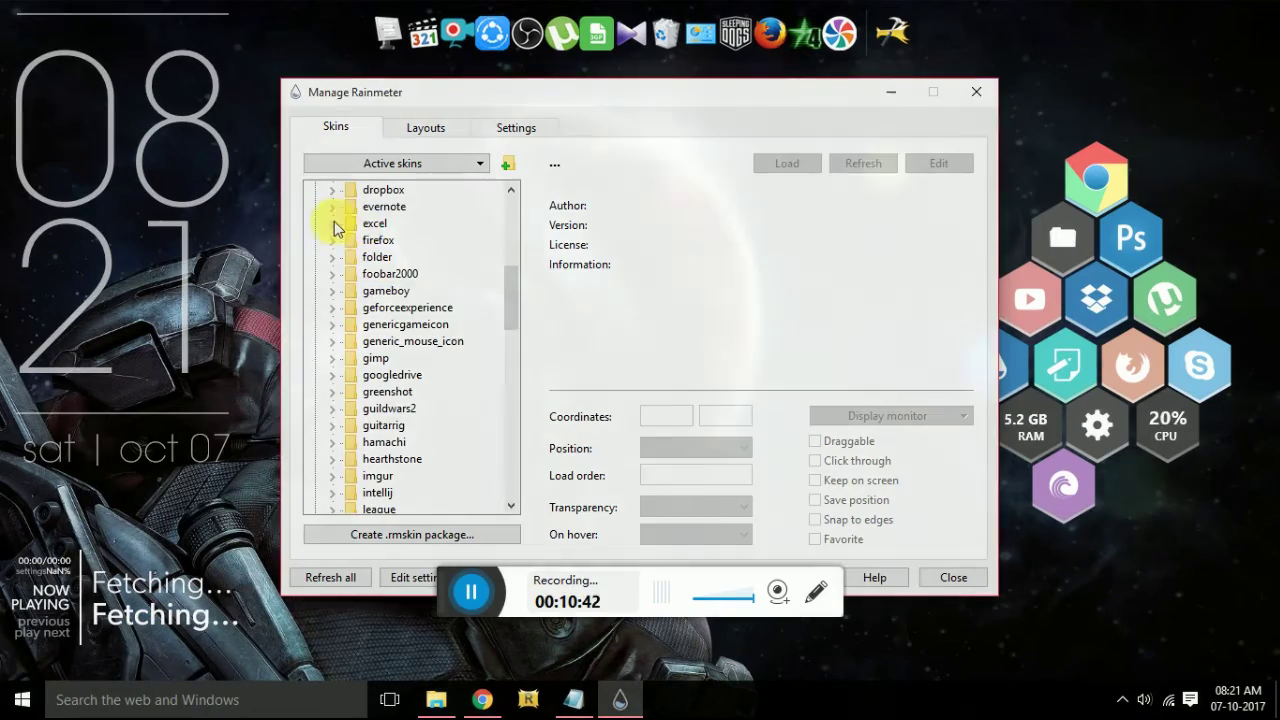
double_click(400, 240)
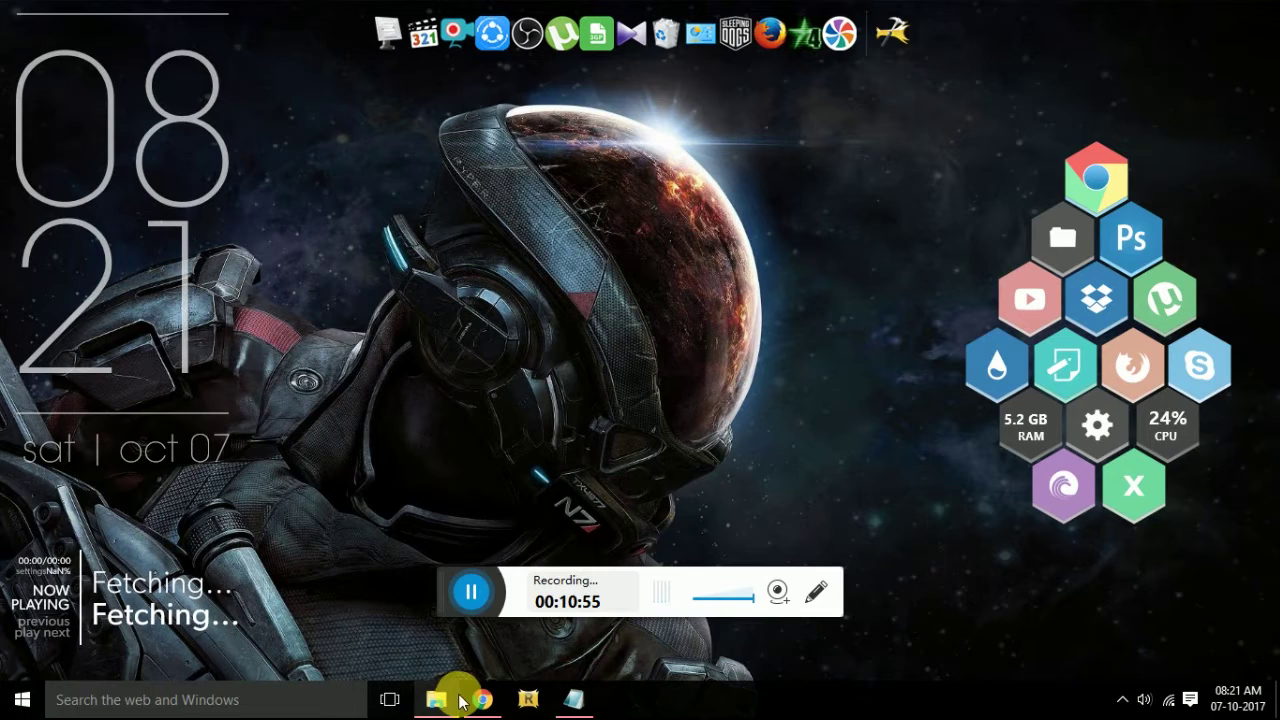
Switch to Chrome and search the web for "abstract wallpaper" in a new tab
mouse_move(482, 698)
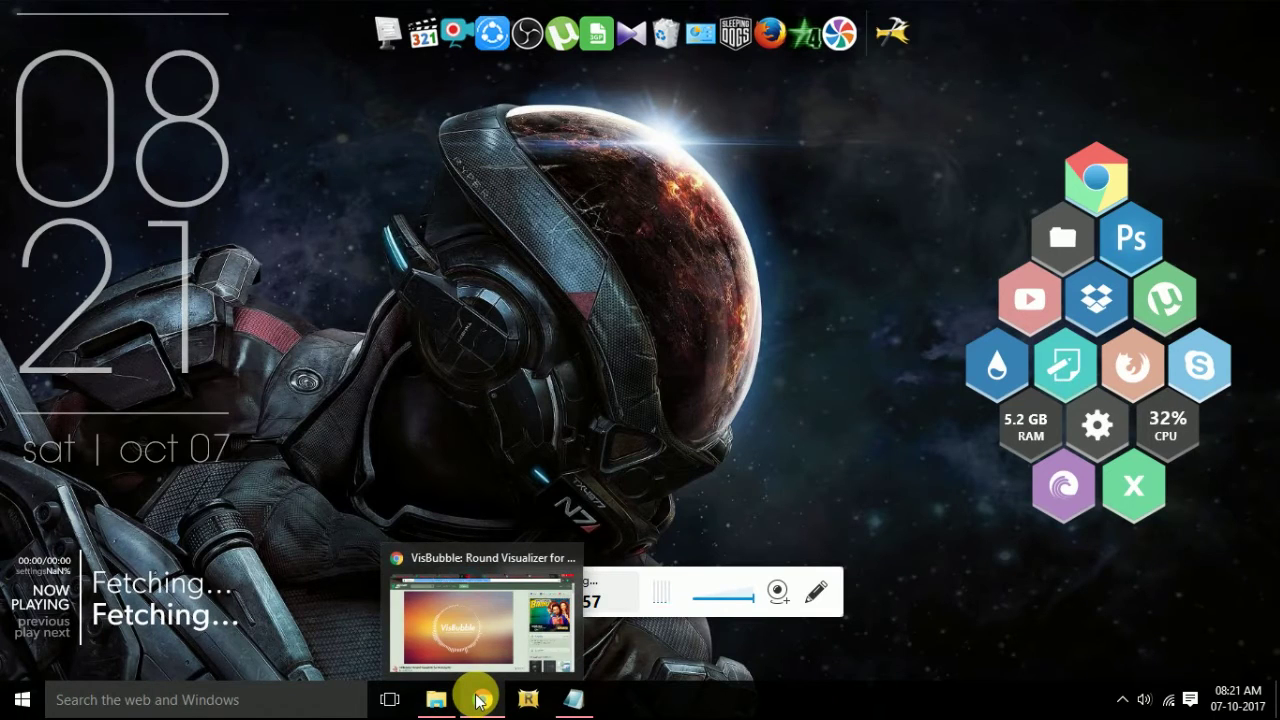
click(482, 698)
key(ctrl+t)
text(abstract wallpaper)
key(Return)
scroll(240, 415, down, 4)
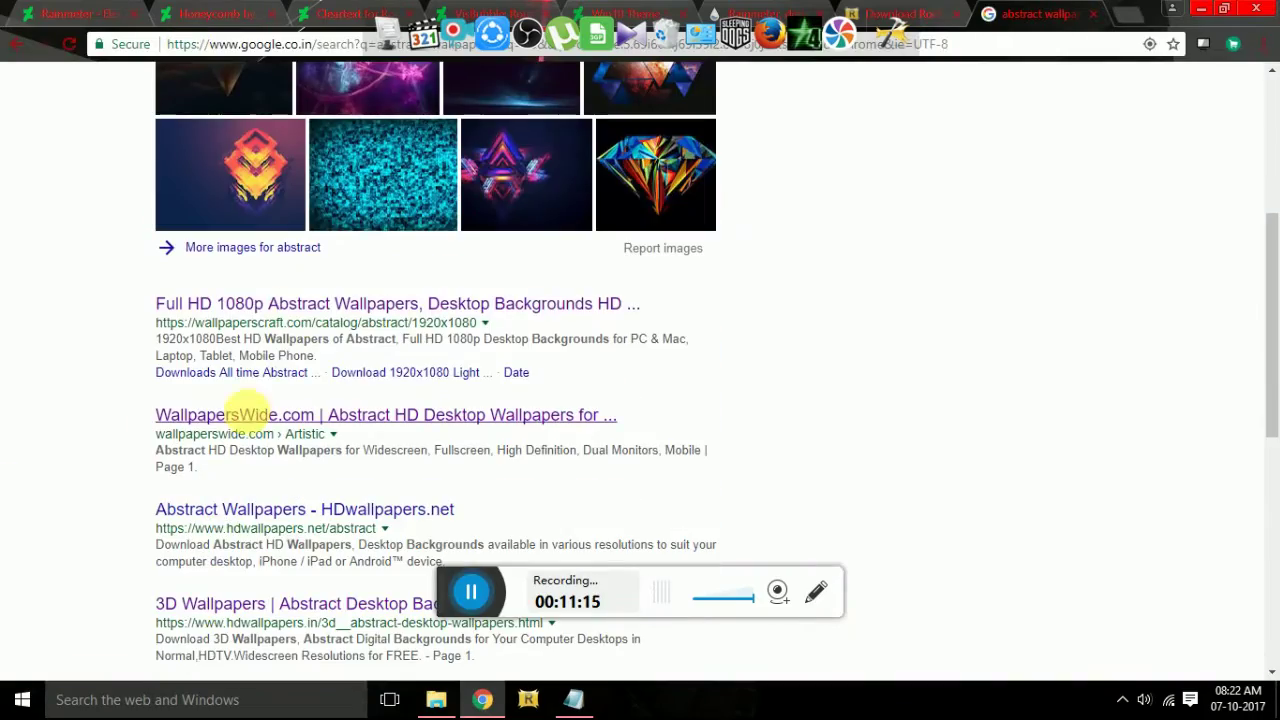
Browse the abstract wallpapers on WallpapersWide.com and open the download window of the Feathered wallpaper
click(240, 415)
scroll(243, 423, down, 10)
click(775, 631)
scroll(640, 530, down, 10)
click(571, 563)
scroll(595, 500, down, 10)
click(617, 575)
scroll(629, 500, down, 10)
click(625, 662)
scroll(625, 660, down, 10)
click(632, 660)
scroll(629, 659, down, 5)
click(770, 239)
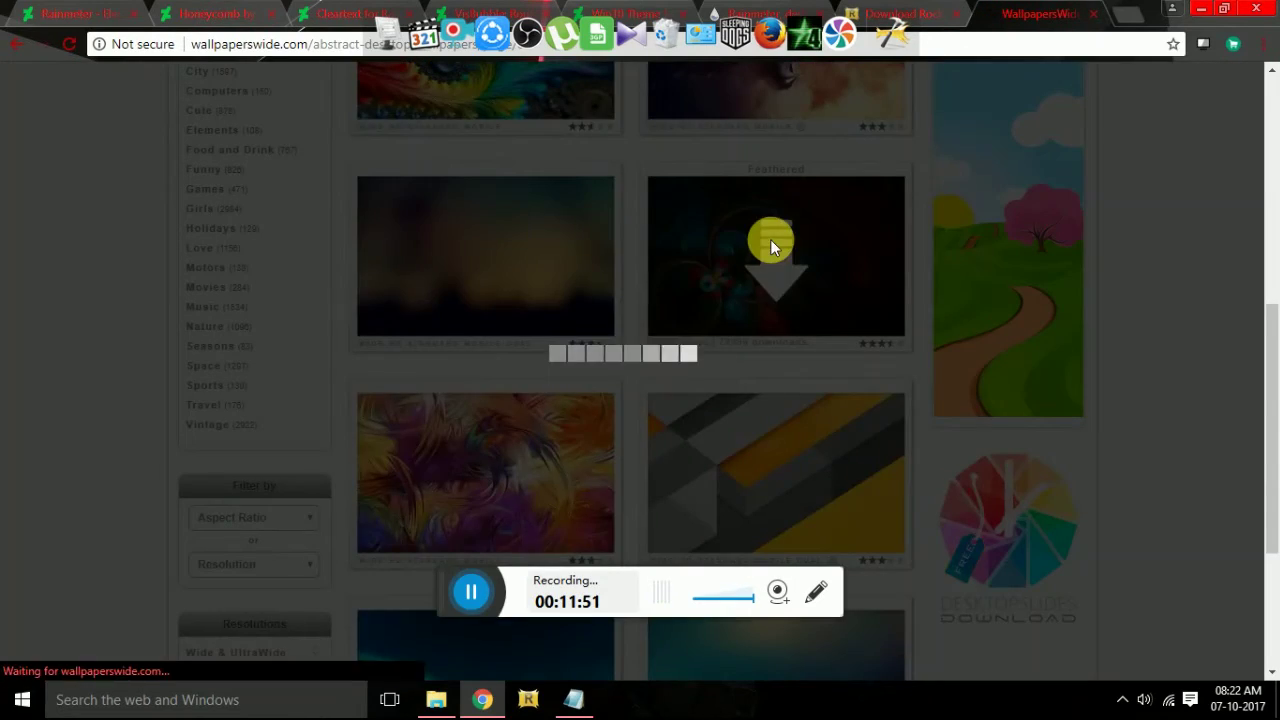
Download the Feathered wallpaper at 1366 x 768, open the file in Photos and set it as the desktop background
click(712, 458)
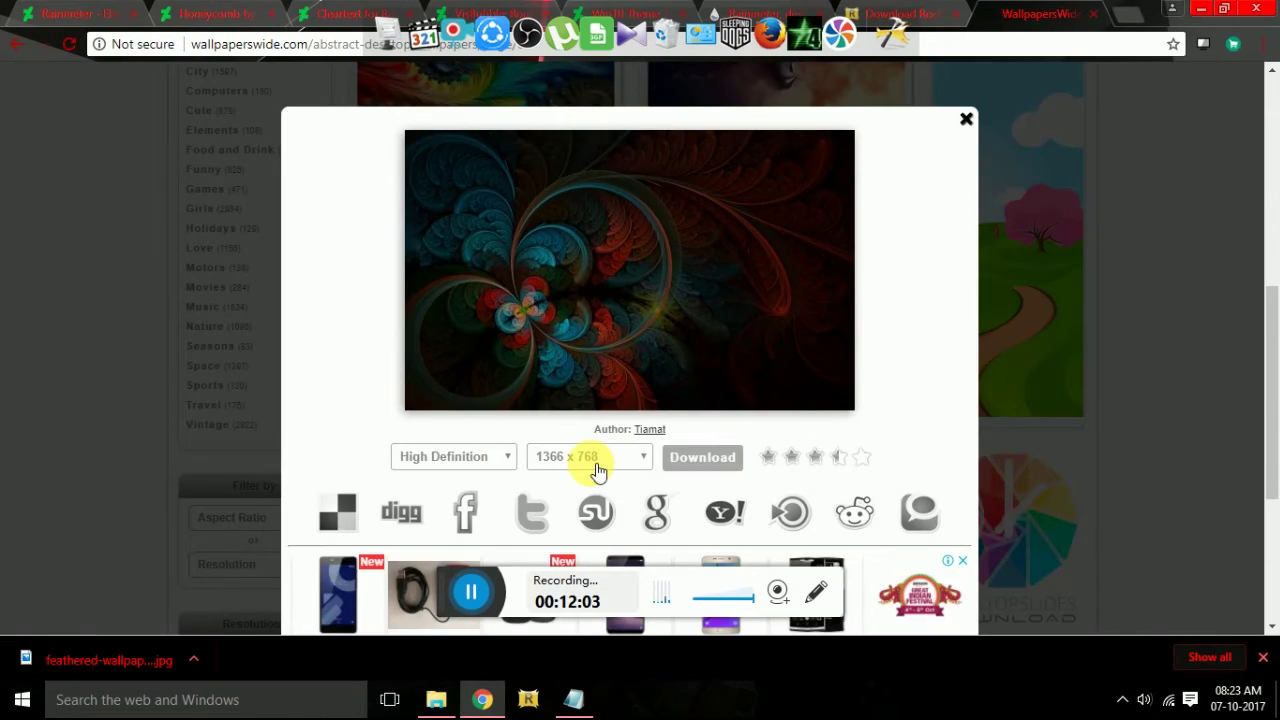
click(109, 660)
click(1257, 53)
click(1146, 104)
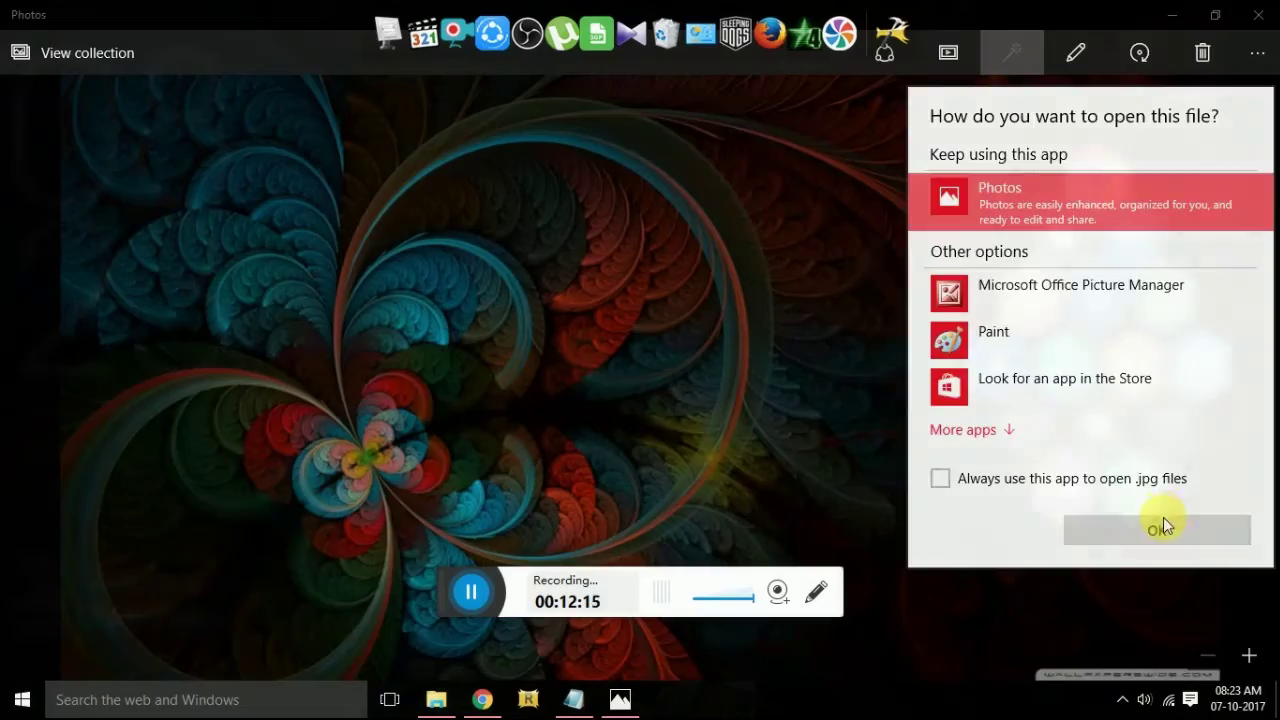
click(1157, 530)
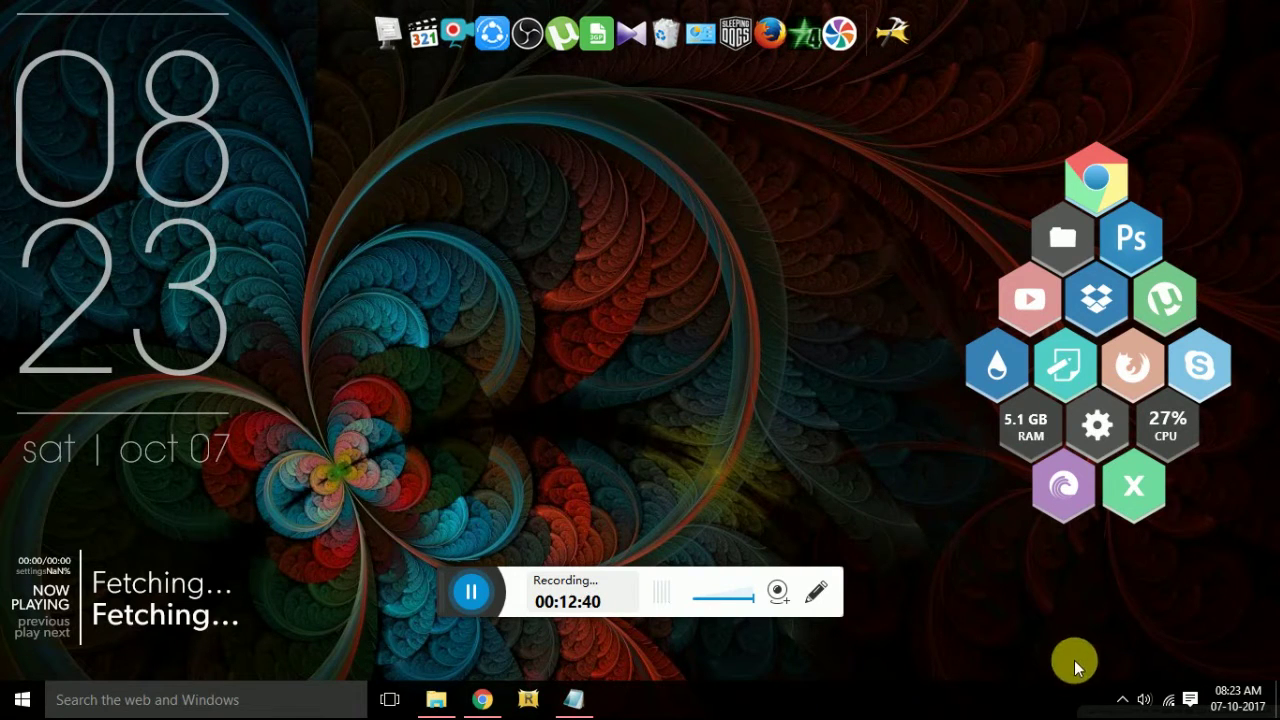
Load VisBubble's BarExtrude.ini skin in the Rainmeter manager and minimize the manager window
click(1122, 699)
click(1054, 651)
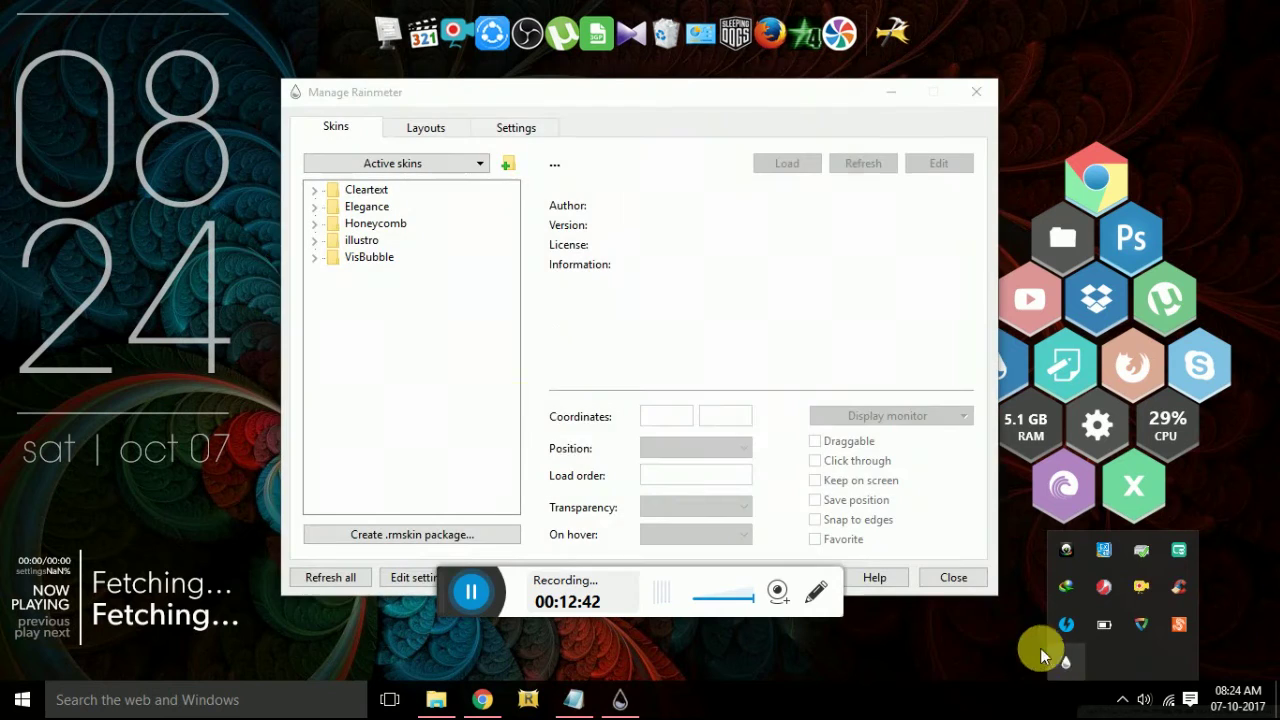
click(313, 260)
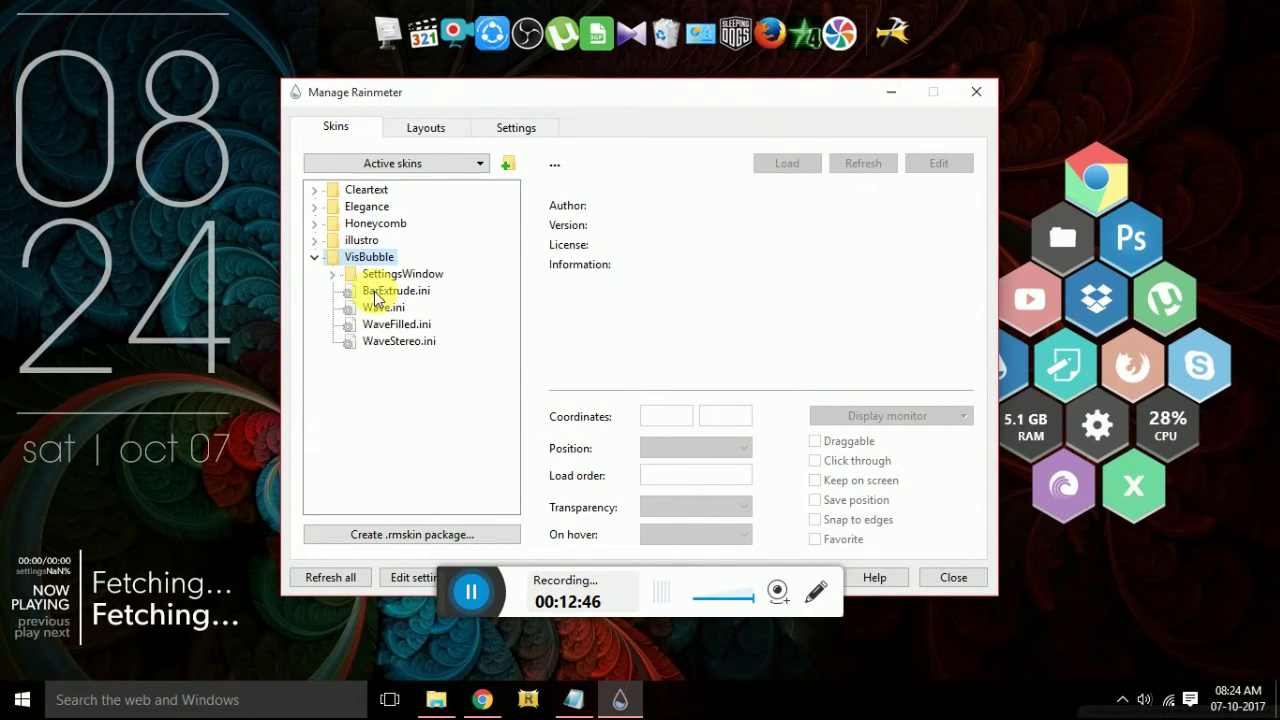
click(376, 291)
click(781, 165)
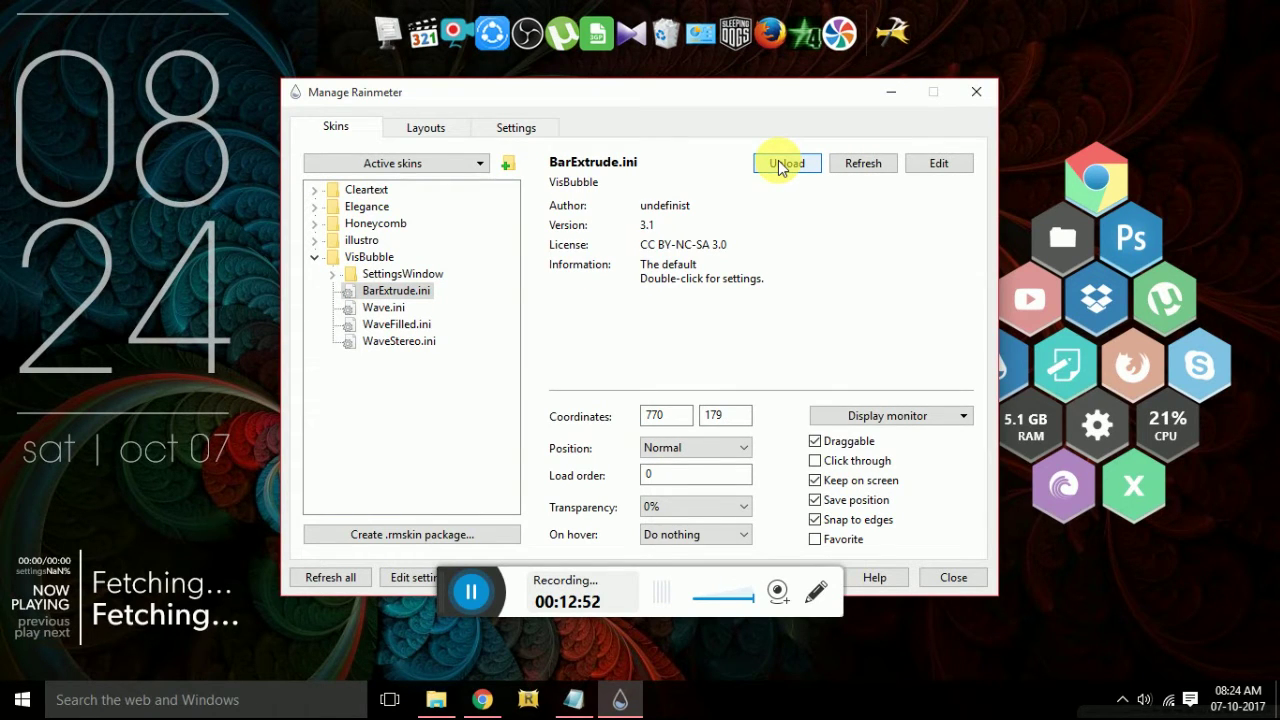
click(892, 98)
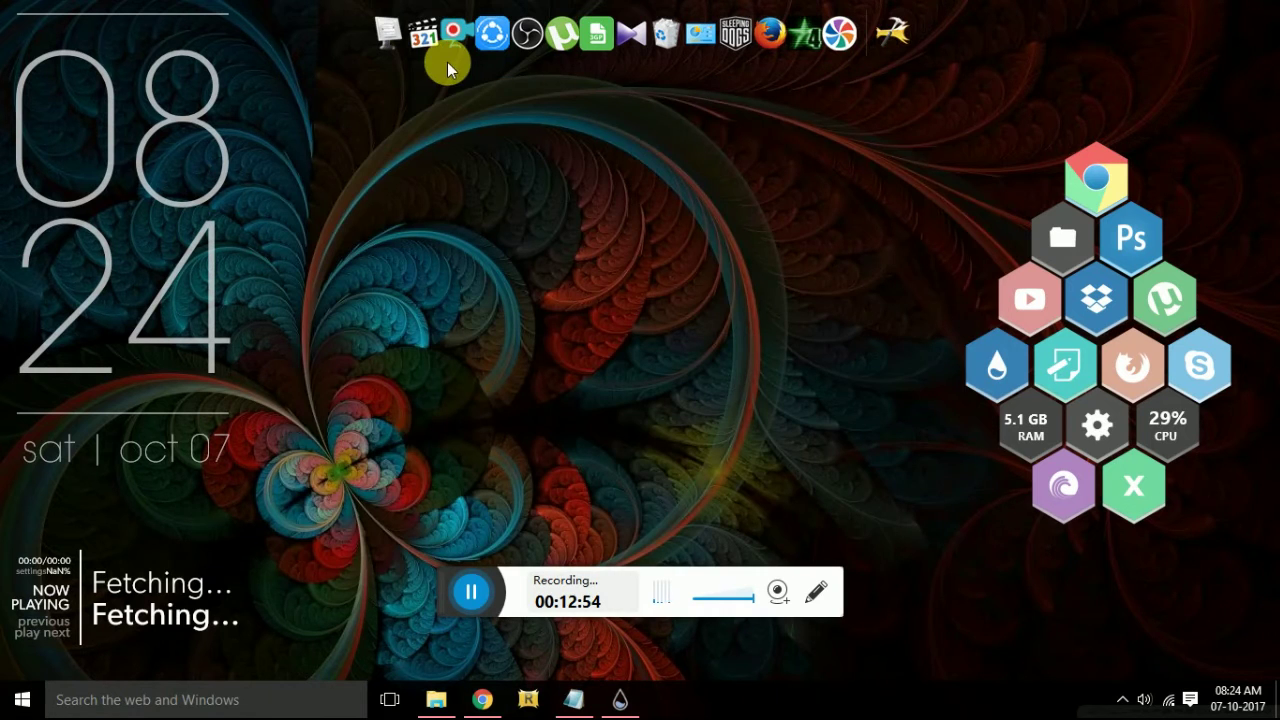
Play the MP3 "TheFatRat - Xenogenesis" from Local Disk (D:) and minimize the file window
click(380, 42)
scroll(423, 394, down, 2)
double_click(614, 382)
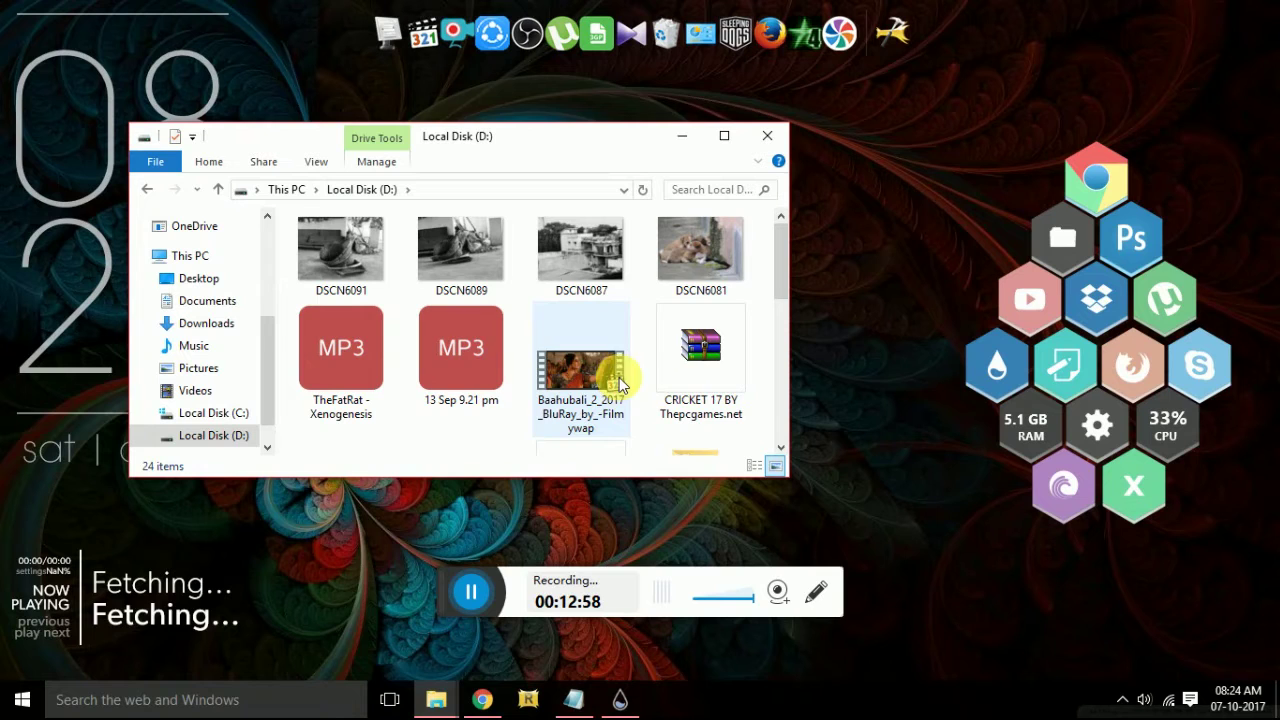
double_click(385, 343)
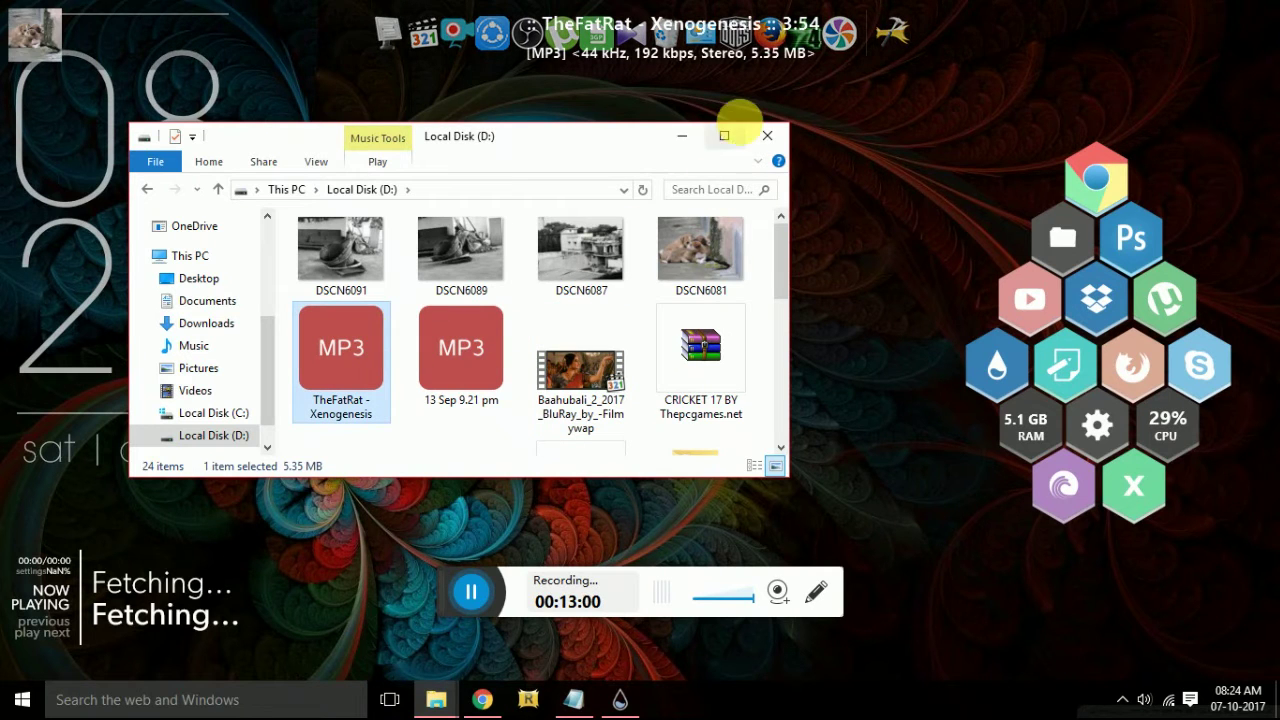
click(680, 135)
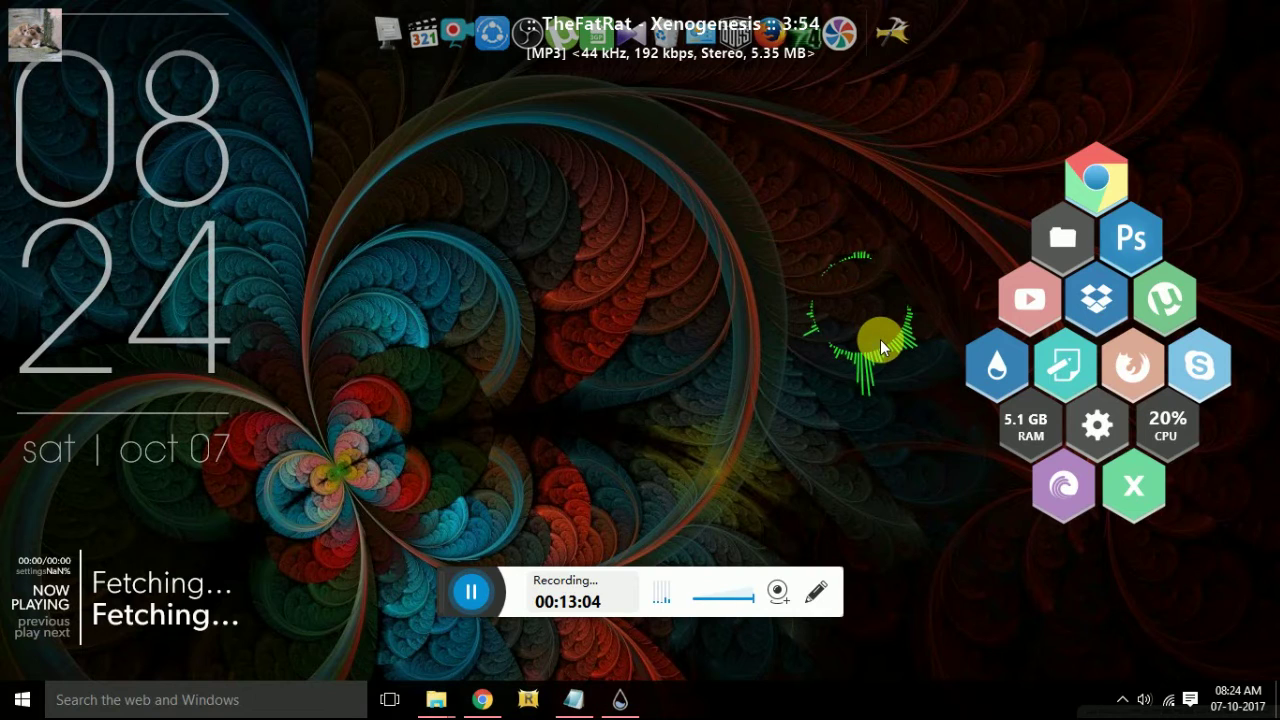
Set the VisBubble visualizer's Radius and Radius Y to 208 and position it over the wallpaper's large circle
drag(875, 353, 651, 345)
right_click(651, 345)
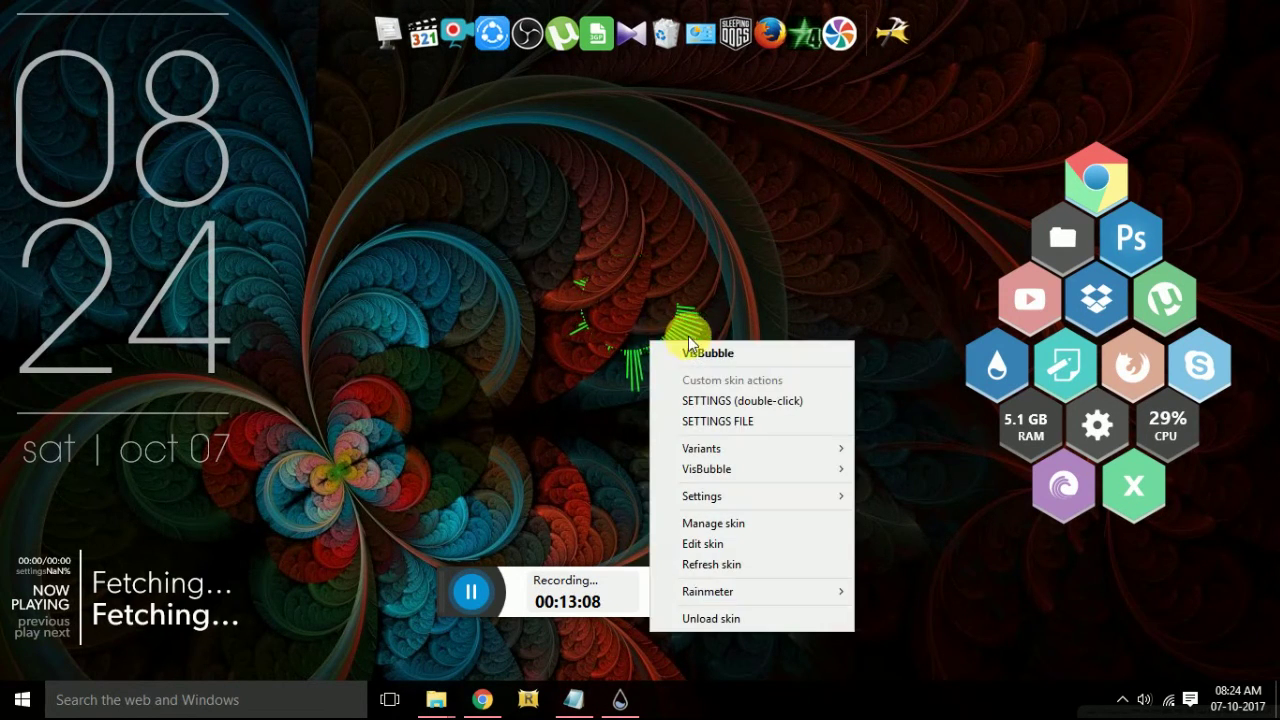
click(628, 306)
double_click(652, 328)
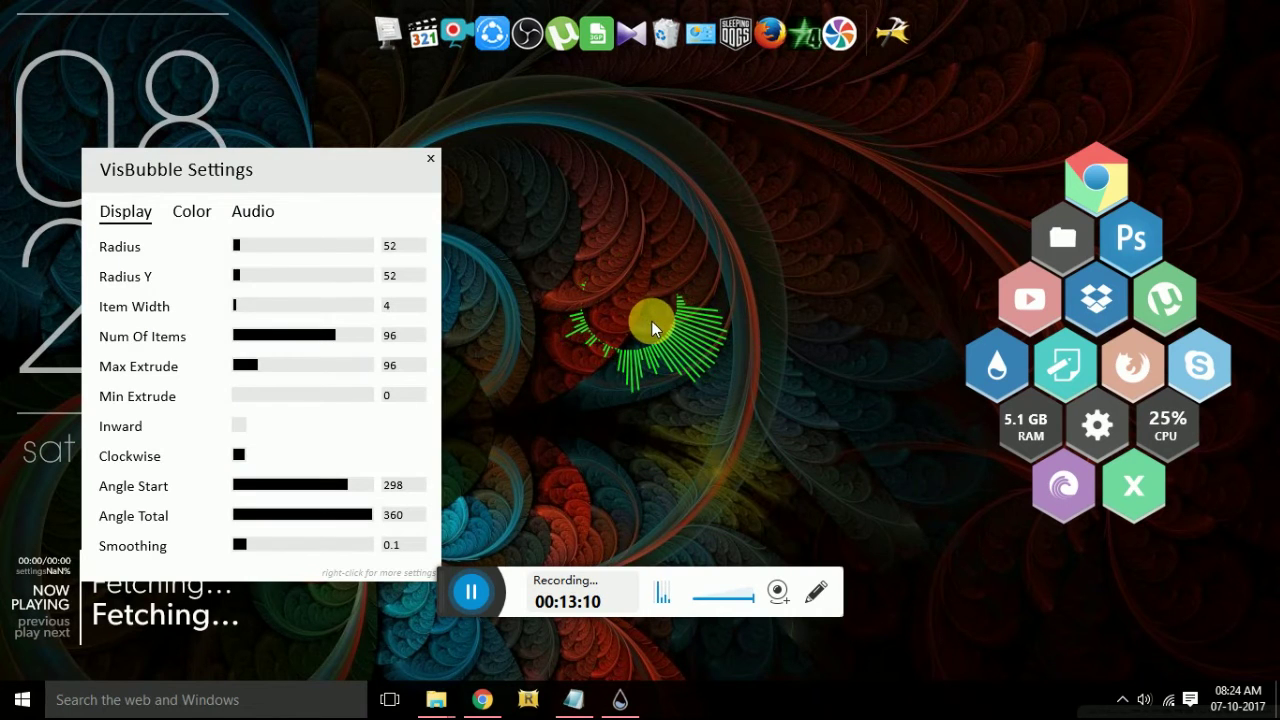
drag(251, 272, 295, 282)
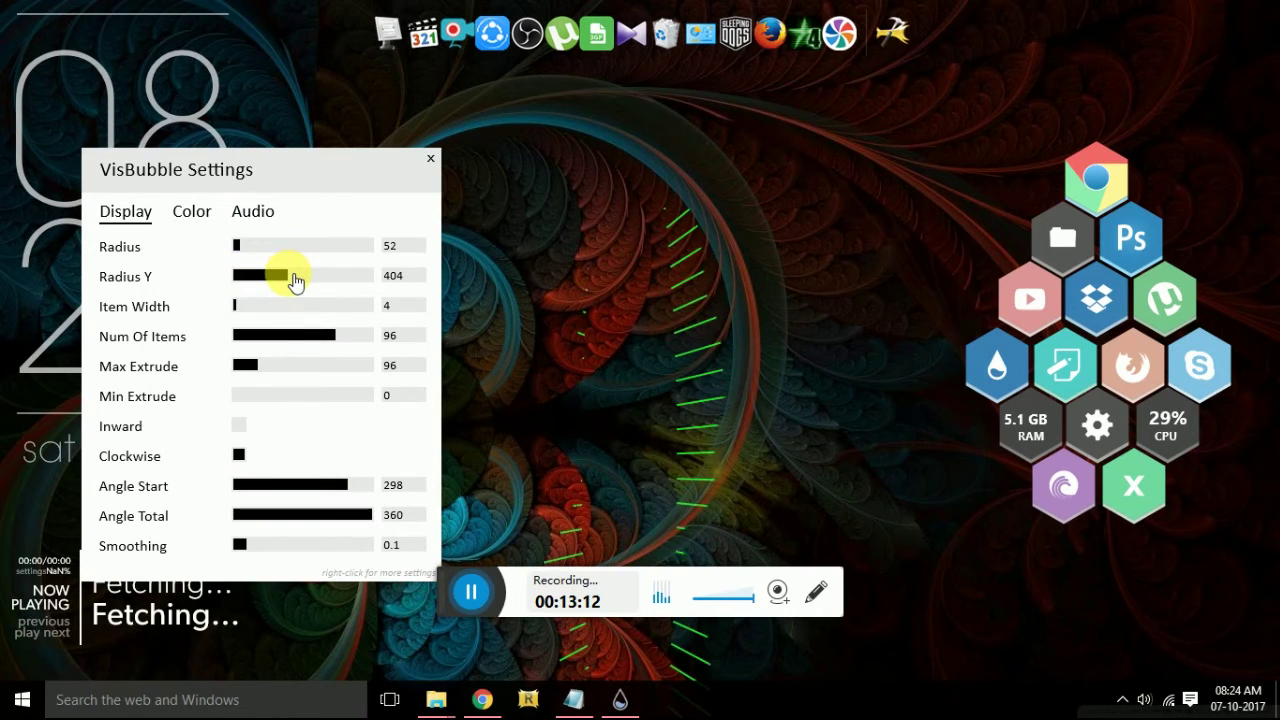
drag(240, 246, 267, 252)
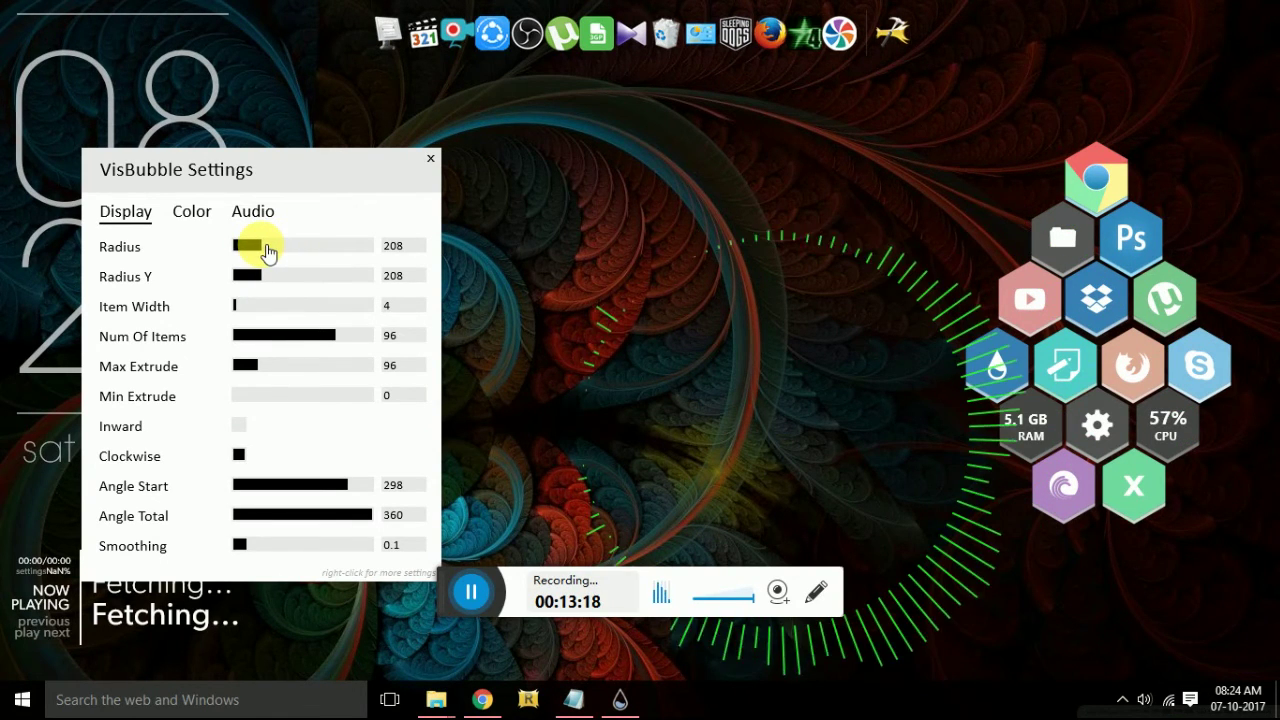
click(432, 163)
drag(756, 242, 499, 120)
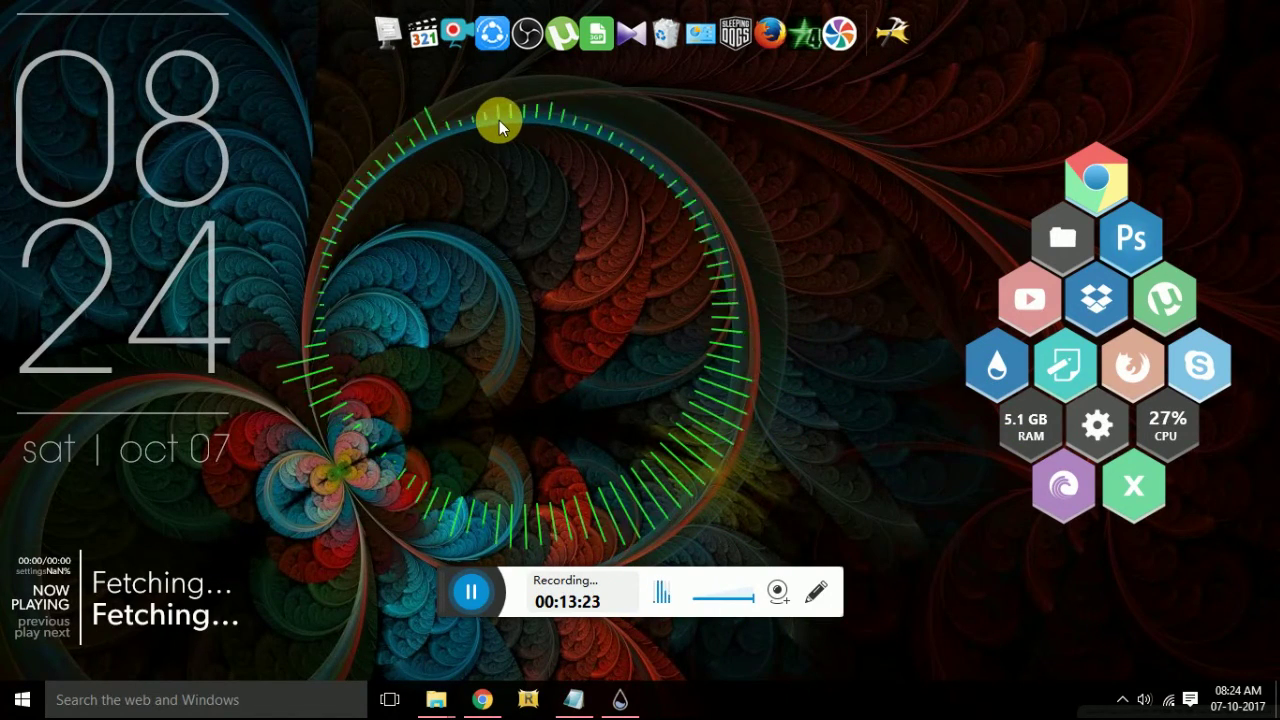
Enlarge the visualizer by setting its Radius and Radius Y to 324
click(729, 306)
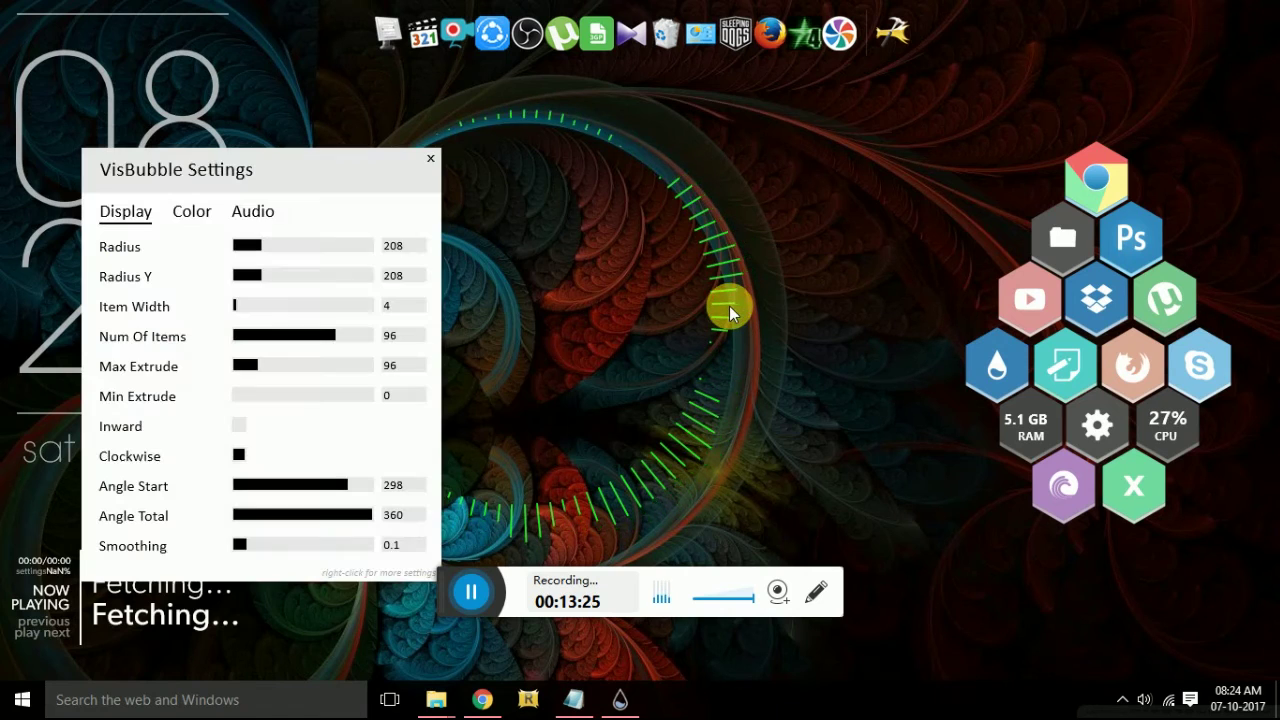
drag(263, 276, 283, 260)
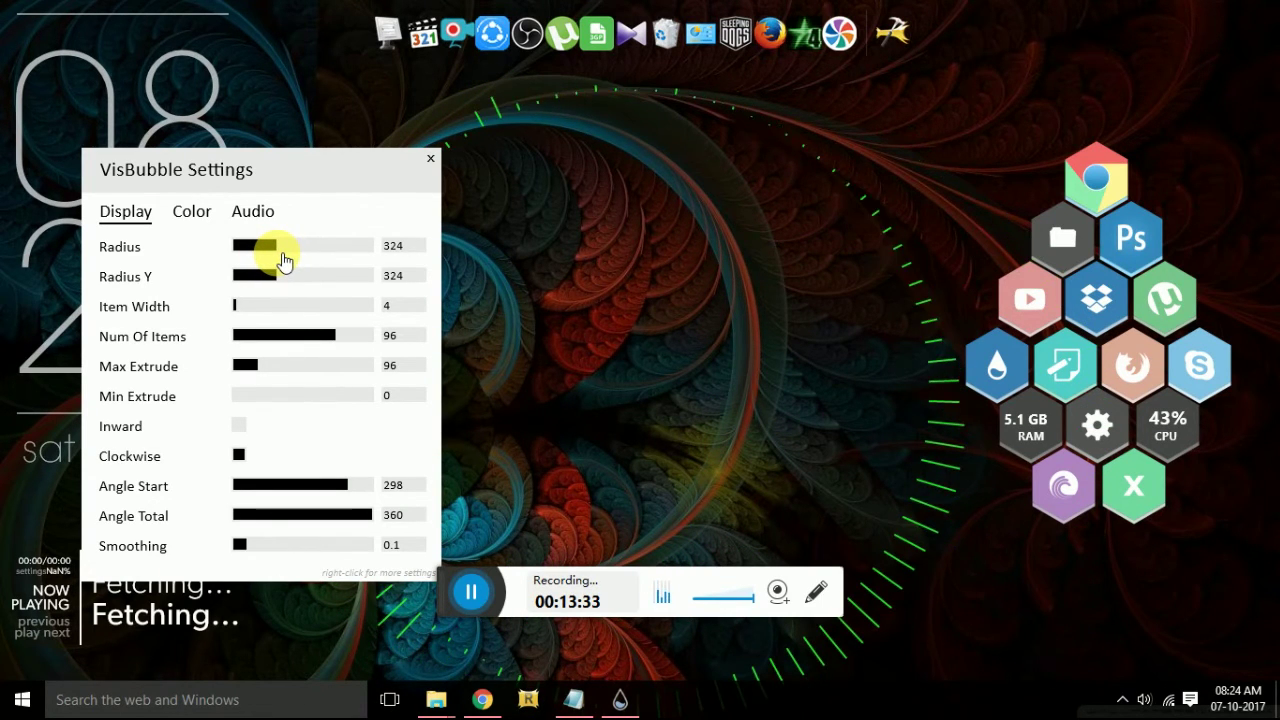
click(432, 160)
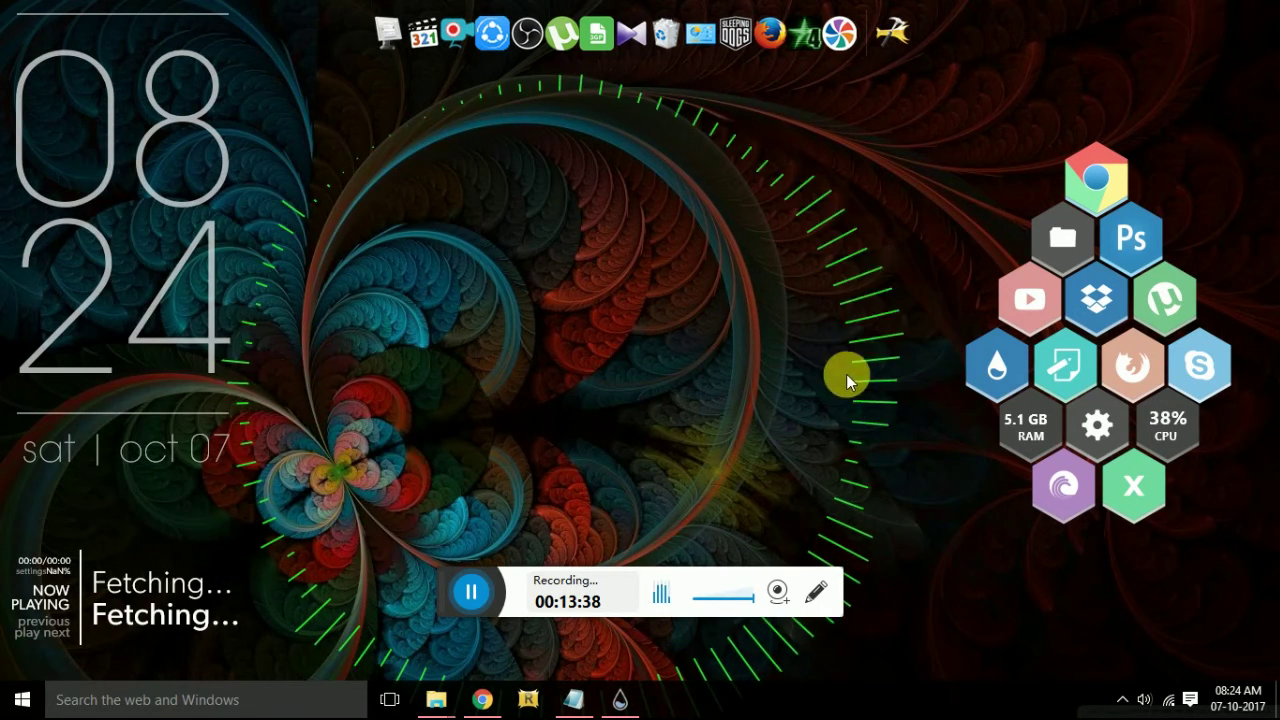
Set the visualizer's Radius and Radius Y to 256 and fit the ring around the wallpaper's large circle
click(838, 268)
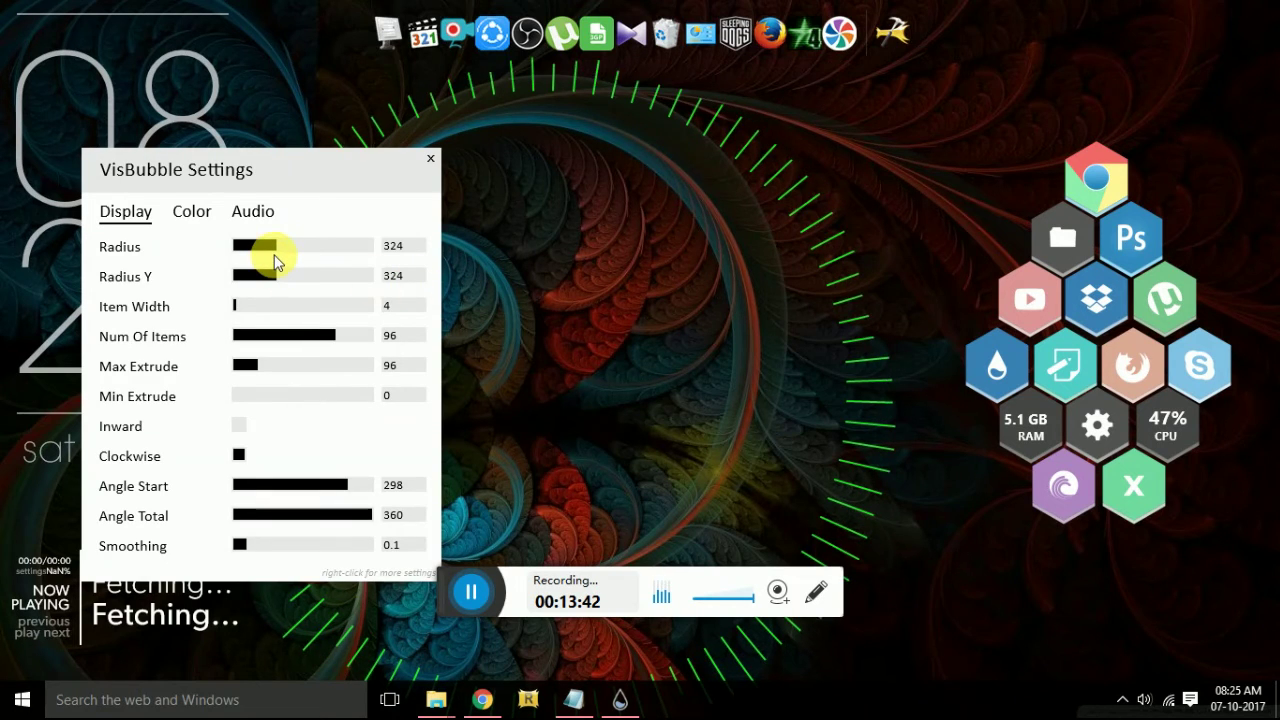
drag(276, 262, 256, 252)
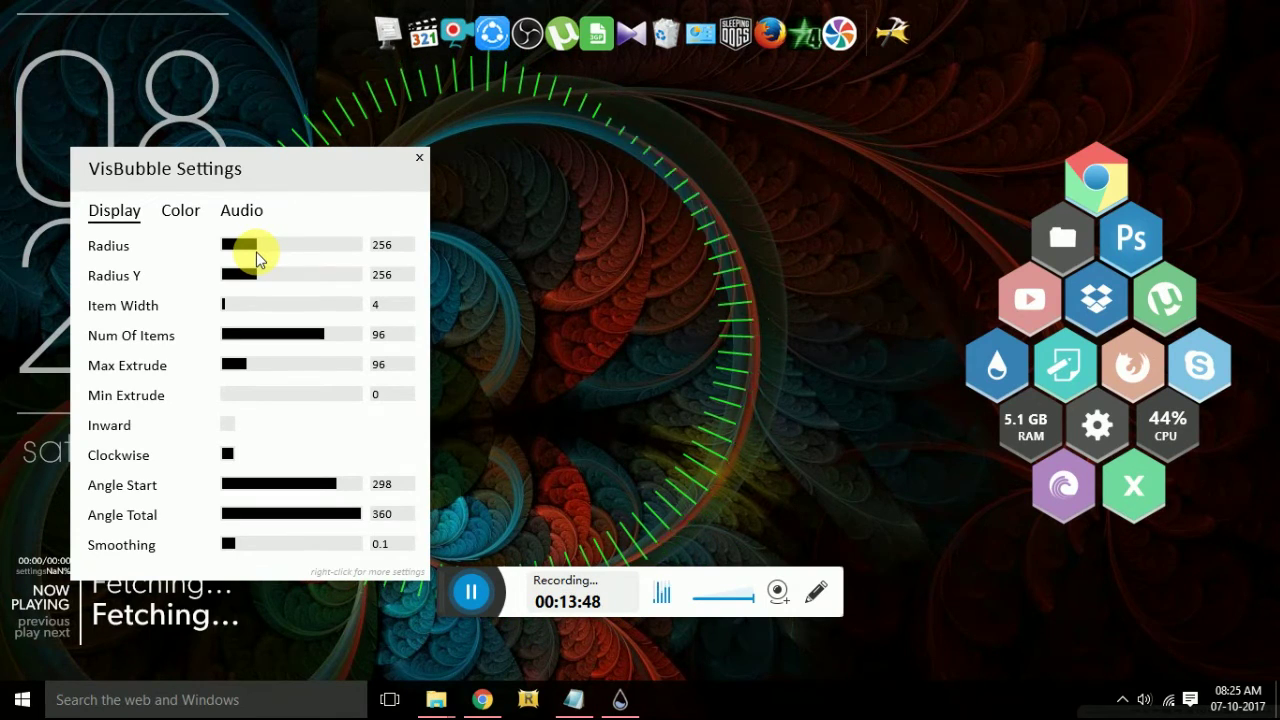
click(419, 158)
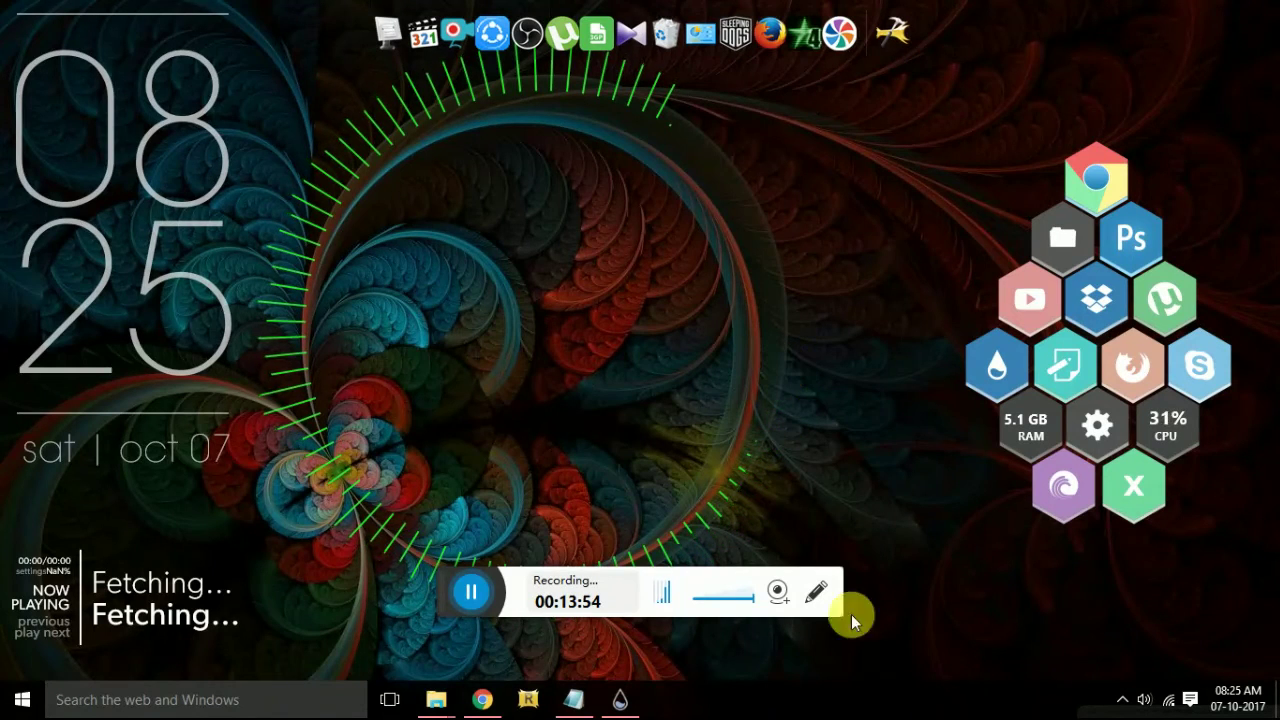
Close the AIMP music player and unlock the taskbar
right_click(815, 700)
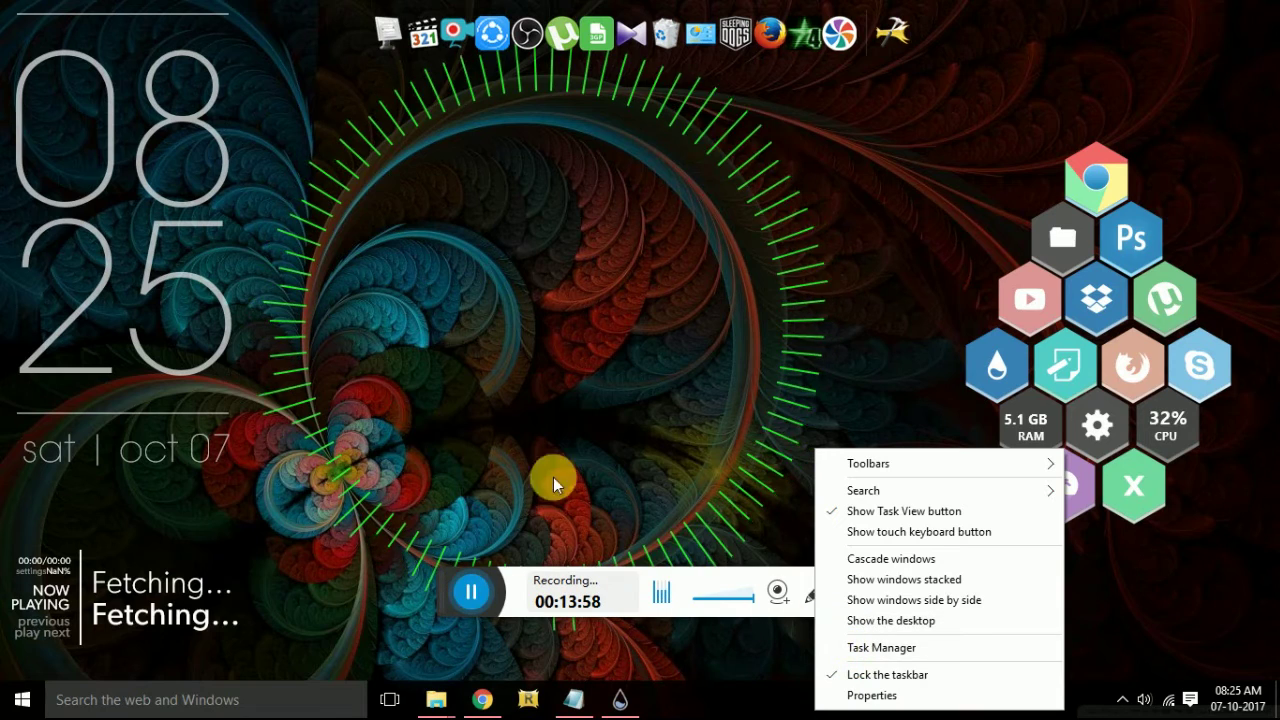
click(1268, 400)
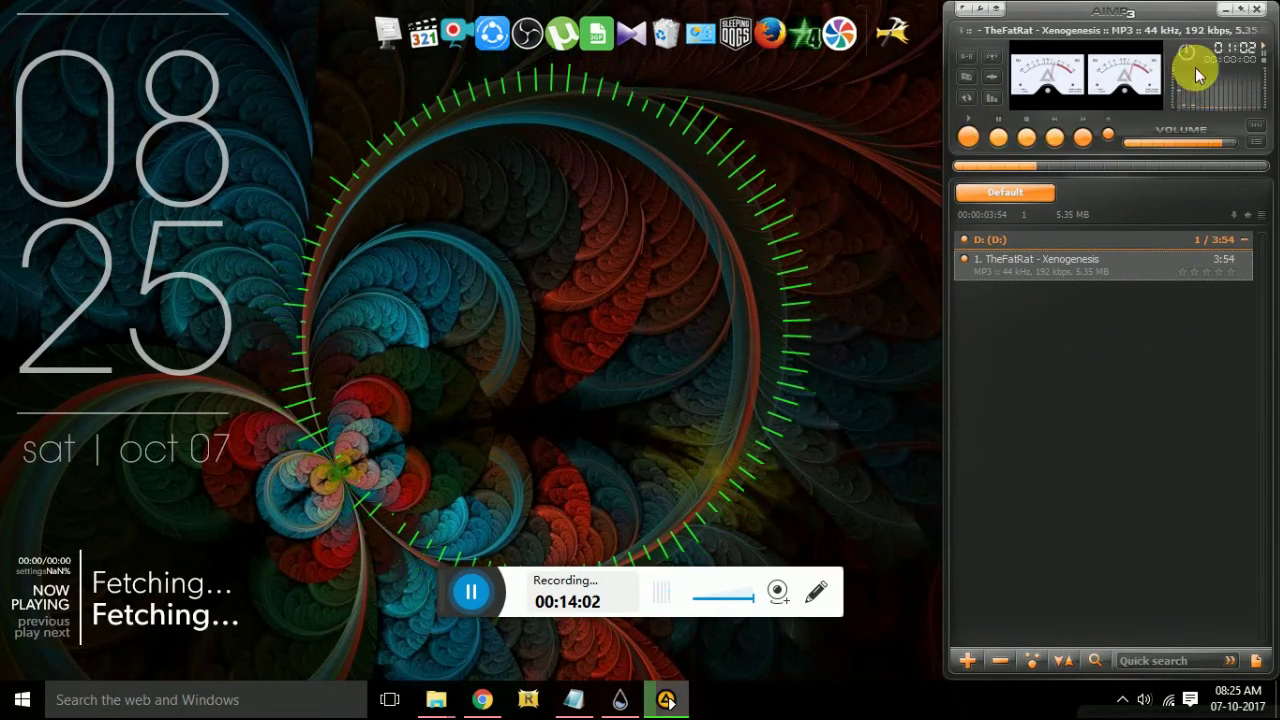
right_click(767, 702)
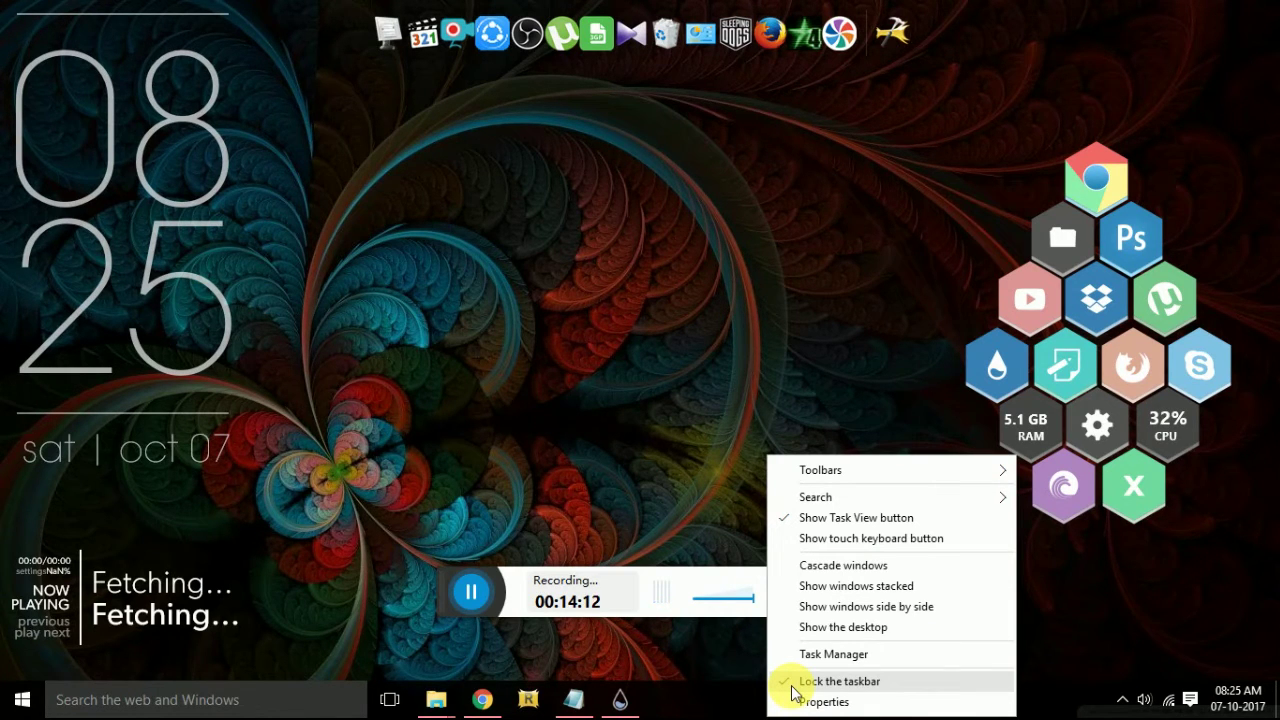
click(793, 684)
Enable auto-hide and small buttons for the taskbar and move it to the desktop's top edge
right_click(752, 702)
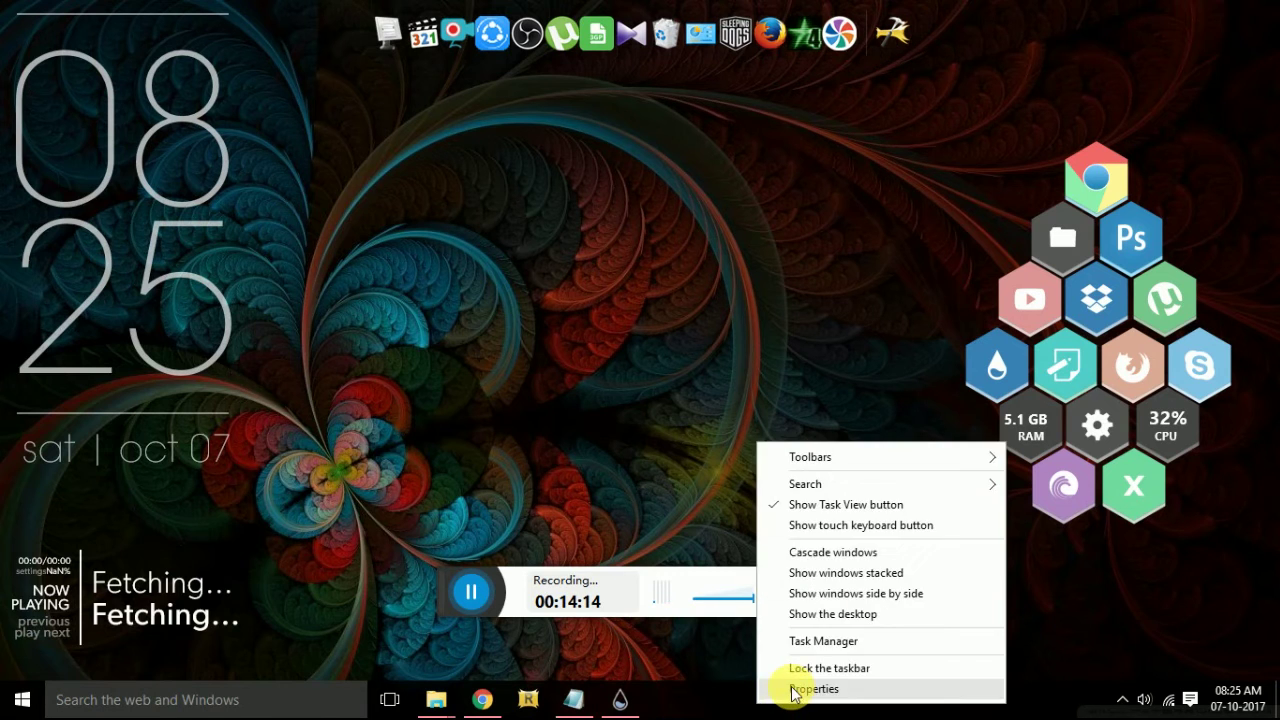
click(789, 689)
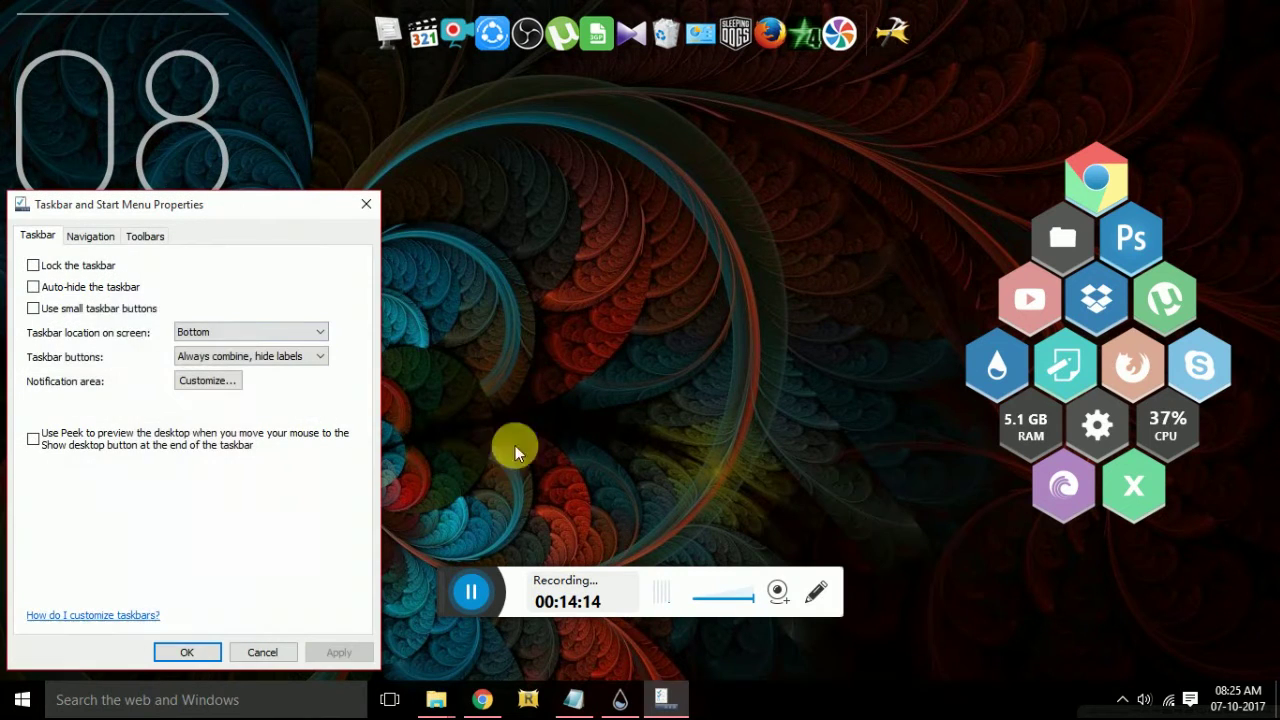
click(36, 309)
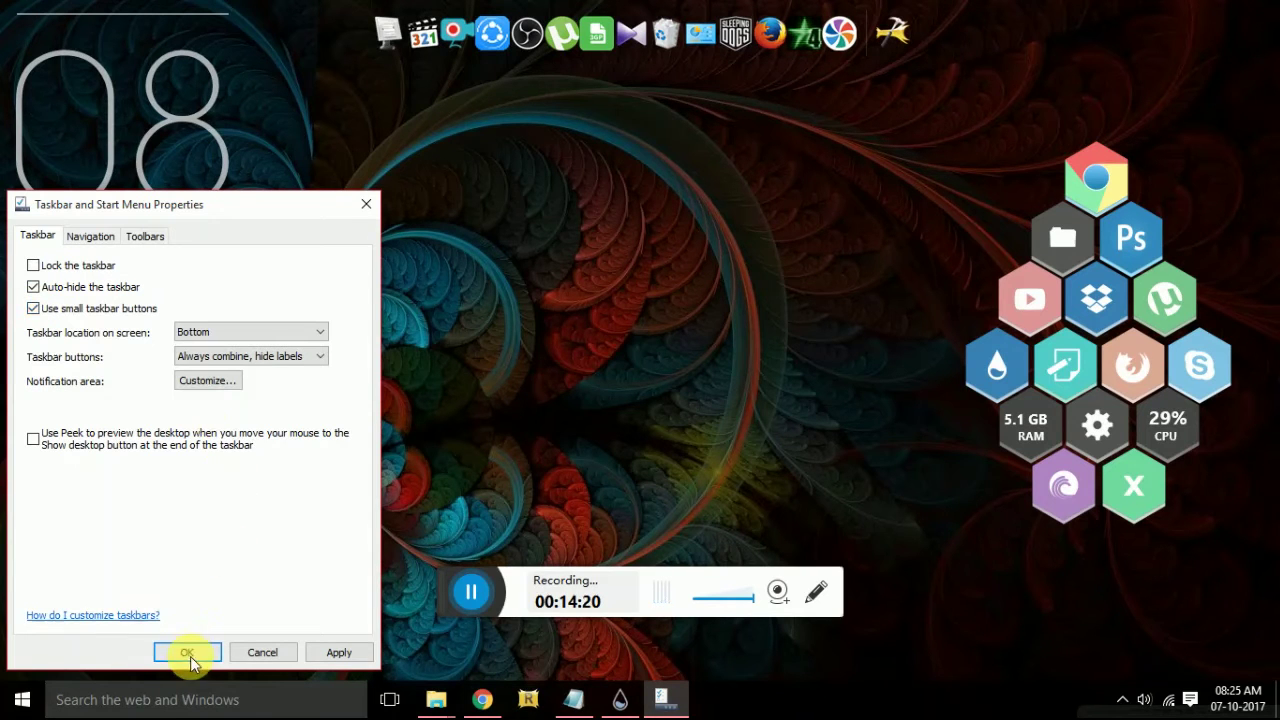
click(332, 653)
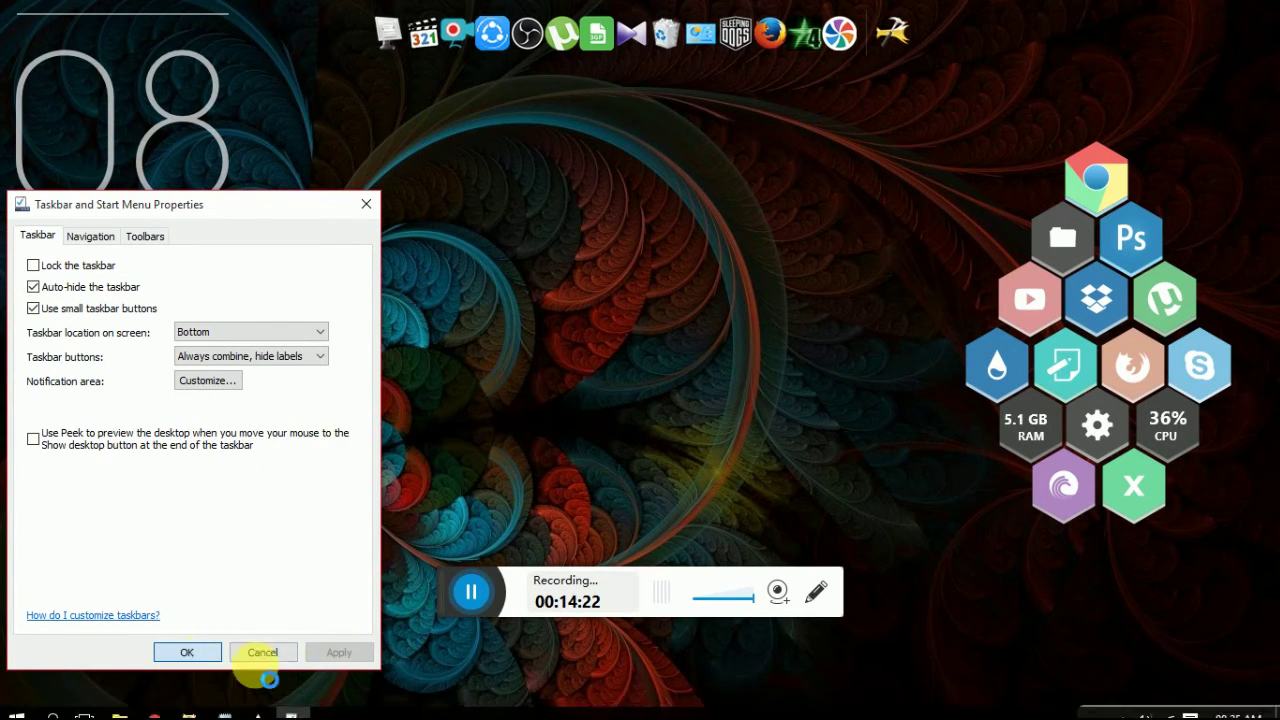
click(194, 652)
drag(733, 688, 615, 12)
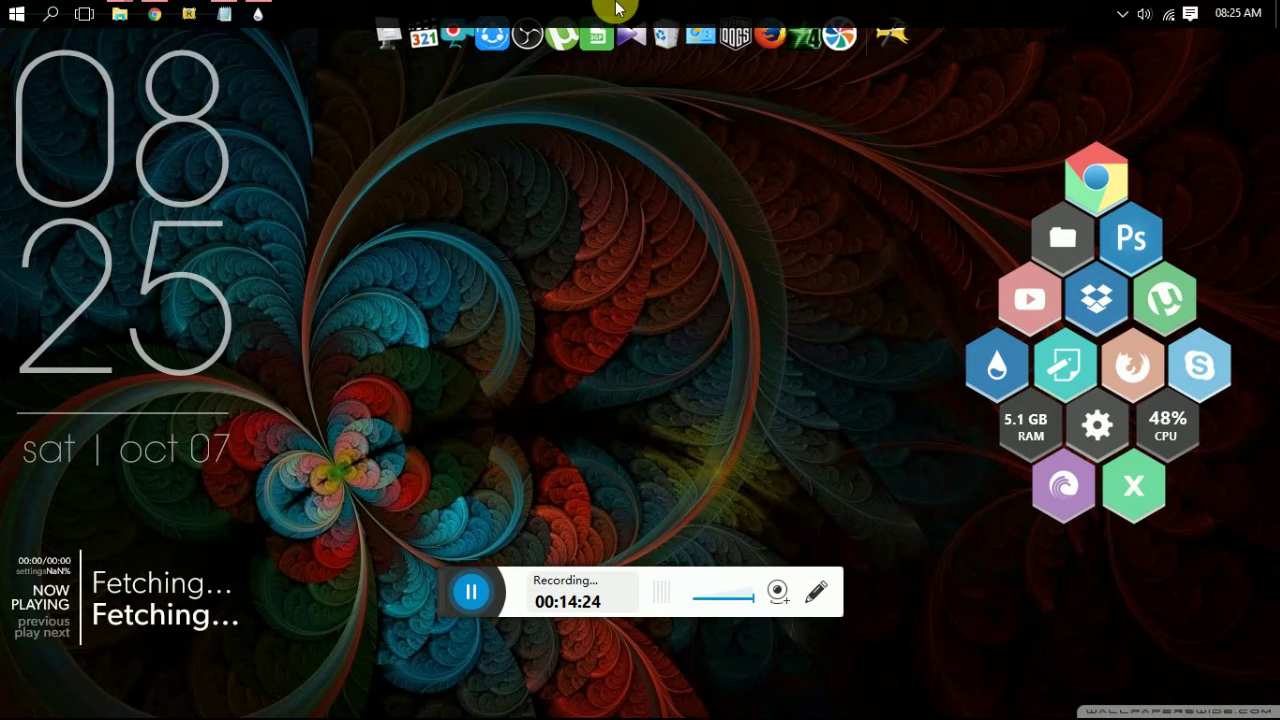
Set the dock's screen position to Bottom in the dock settings and apply it
click(889, 36)
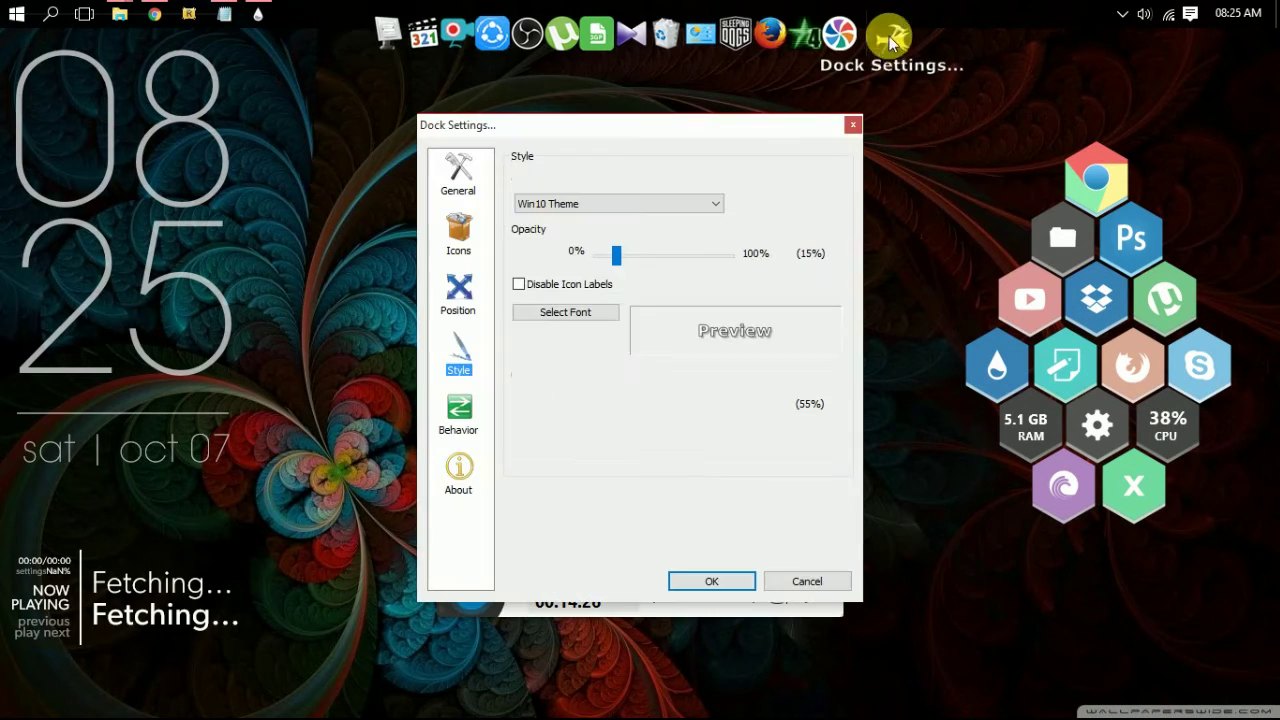
click(458, 172)
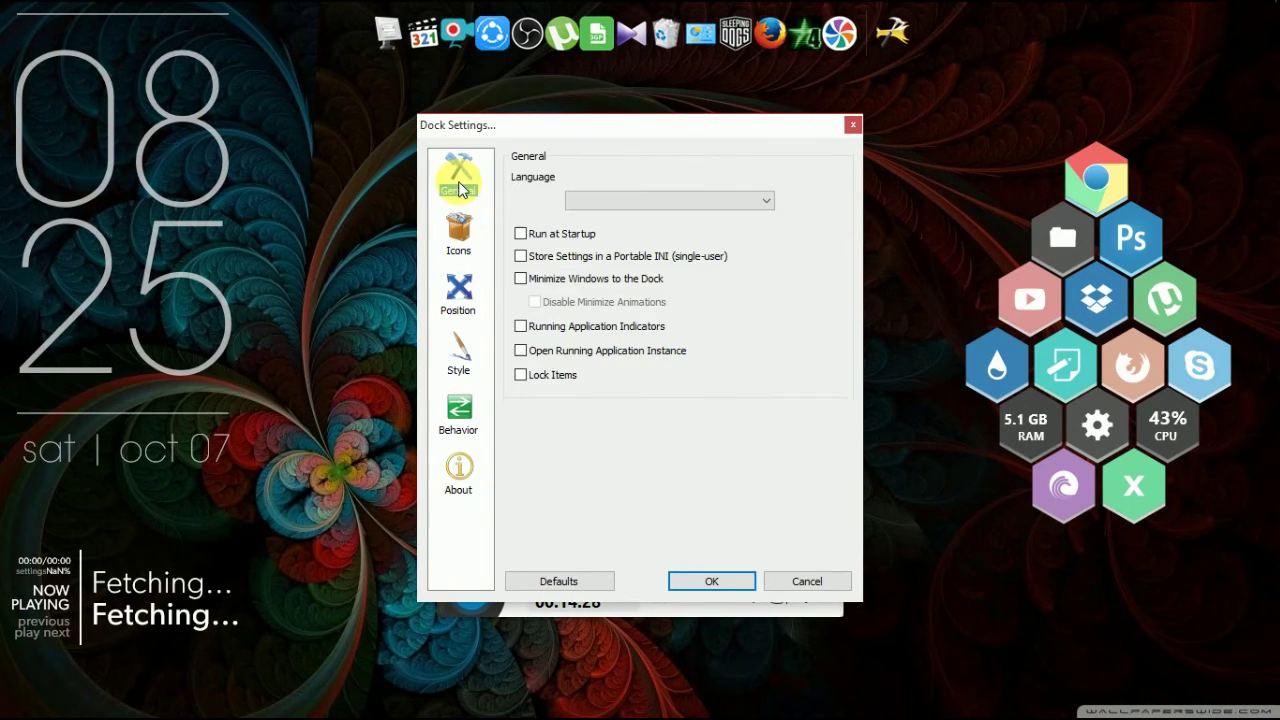
click(453, 228)
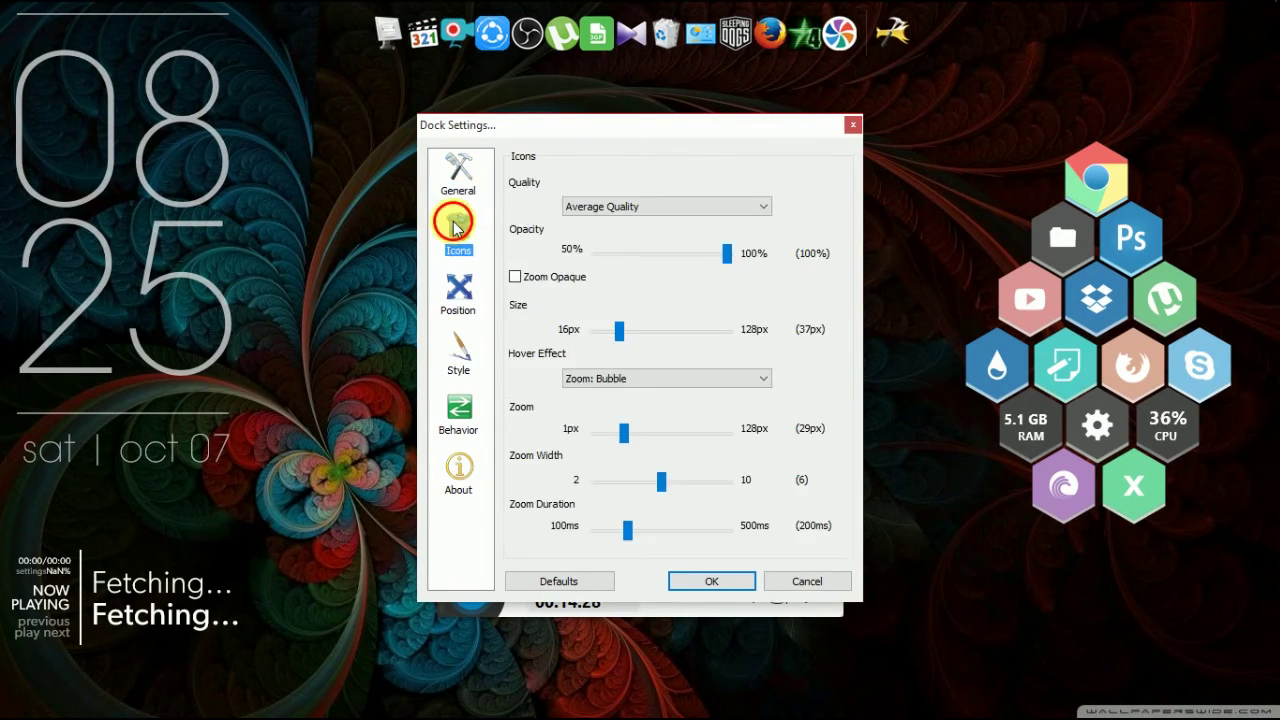
click(462, 288)
click(683, 251)
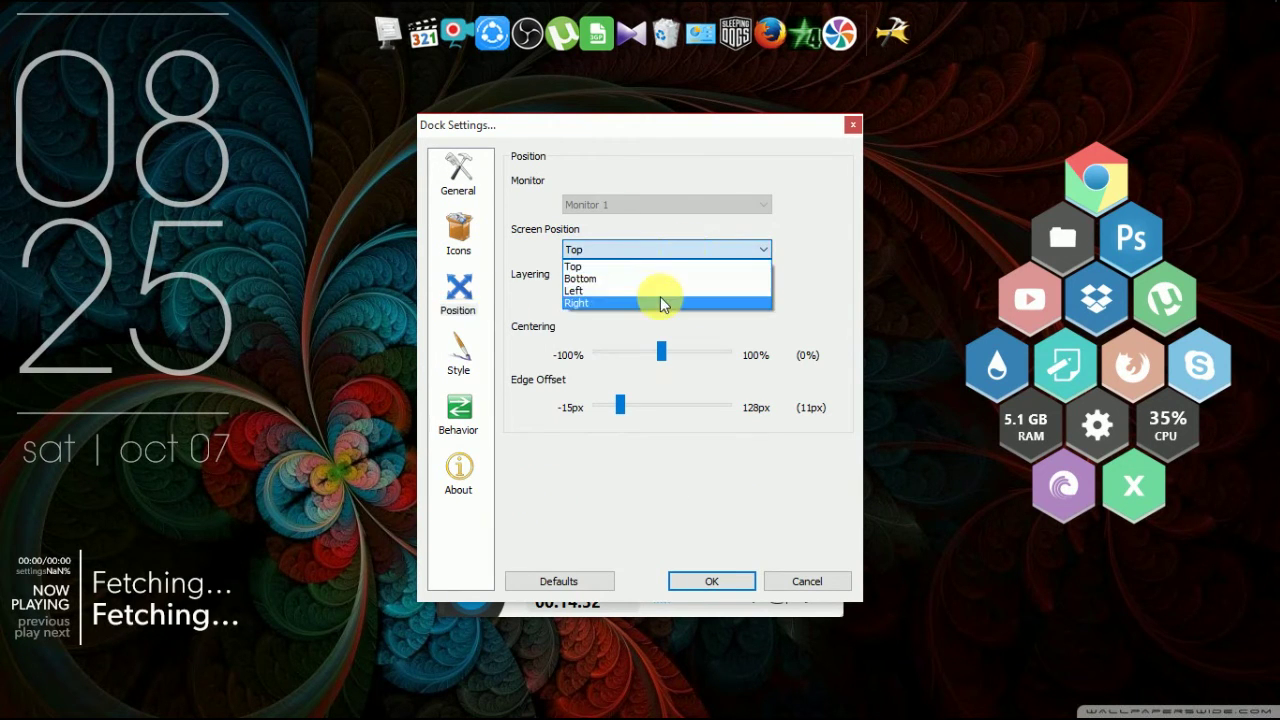
click(651, 278)
click(705, 582)
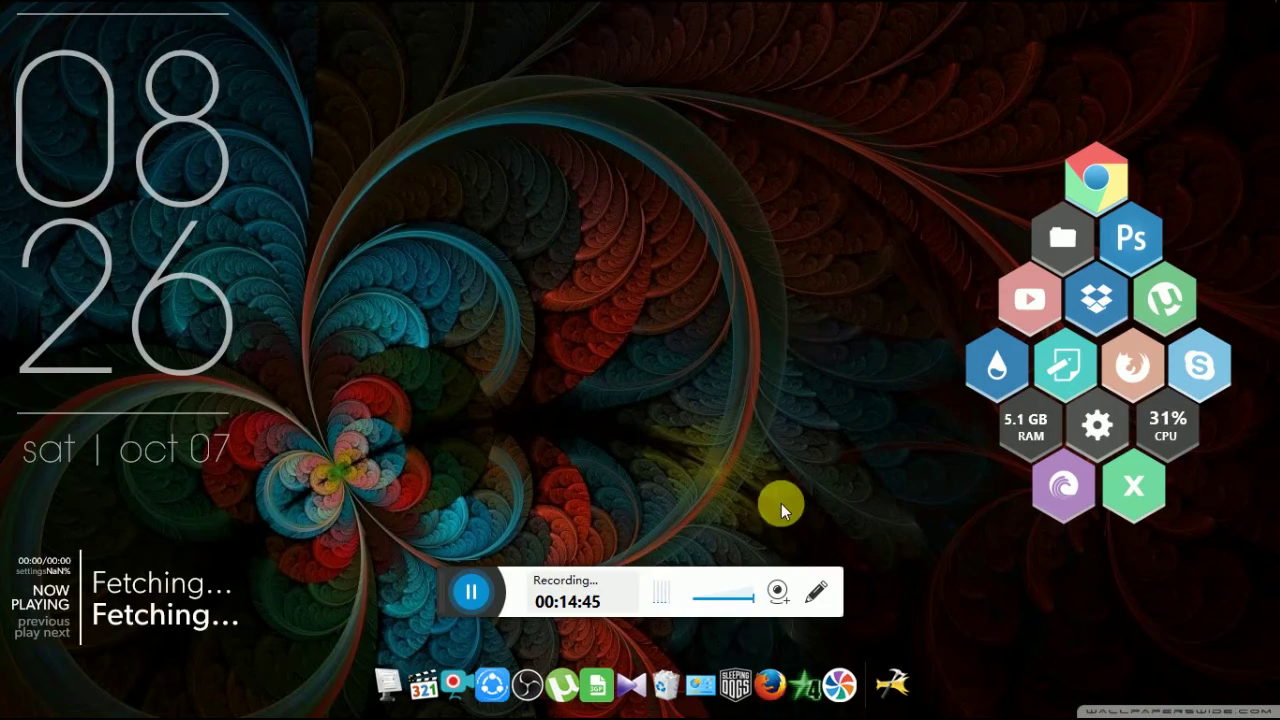
Get the Abstract Blue wallpaper from wallpaperswide.com in the browser and set it as the desktop background
key(super+d)
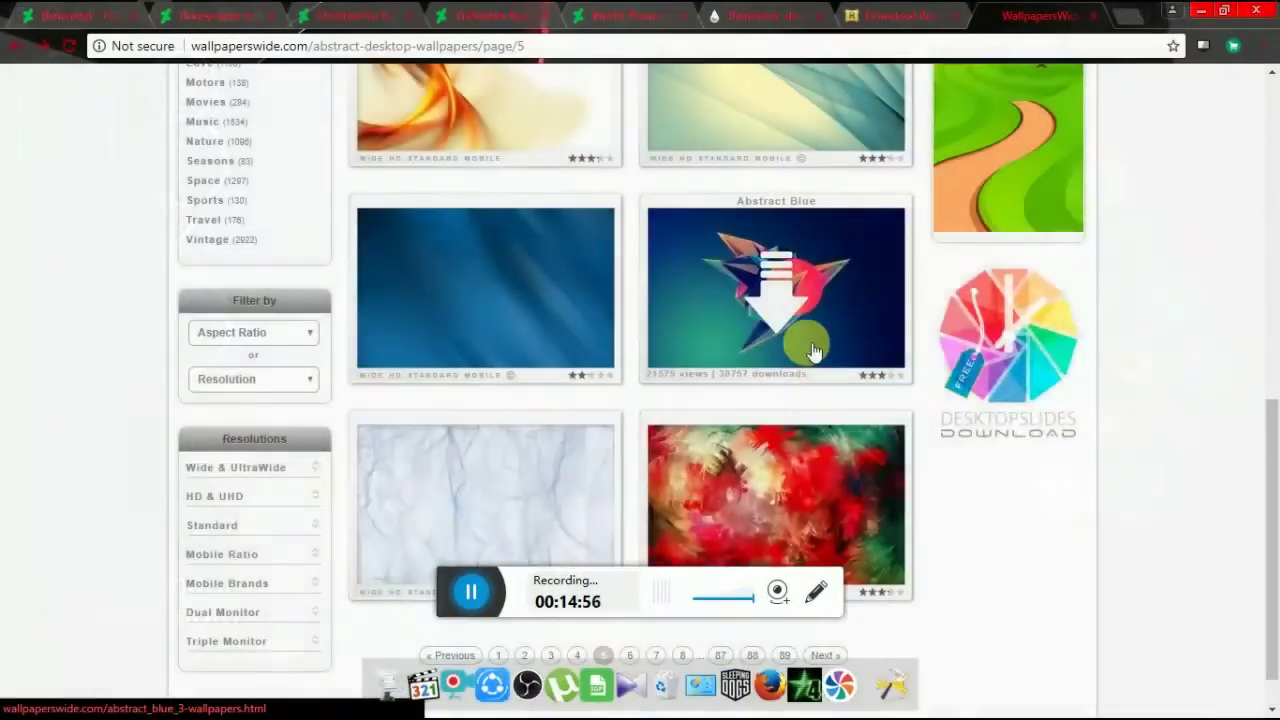
click(786, 331)
click(679, 477)
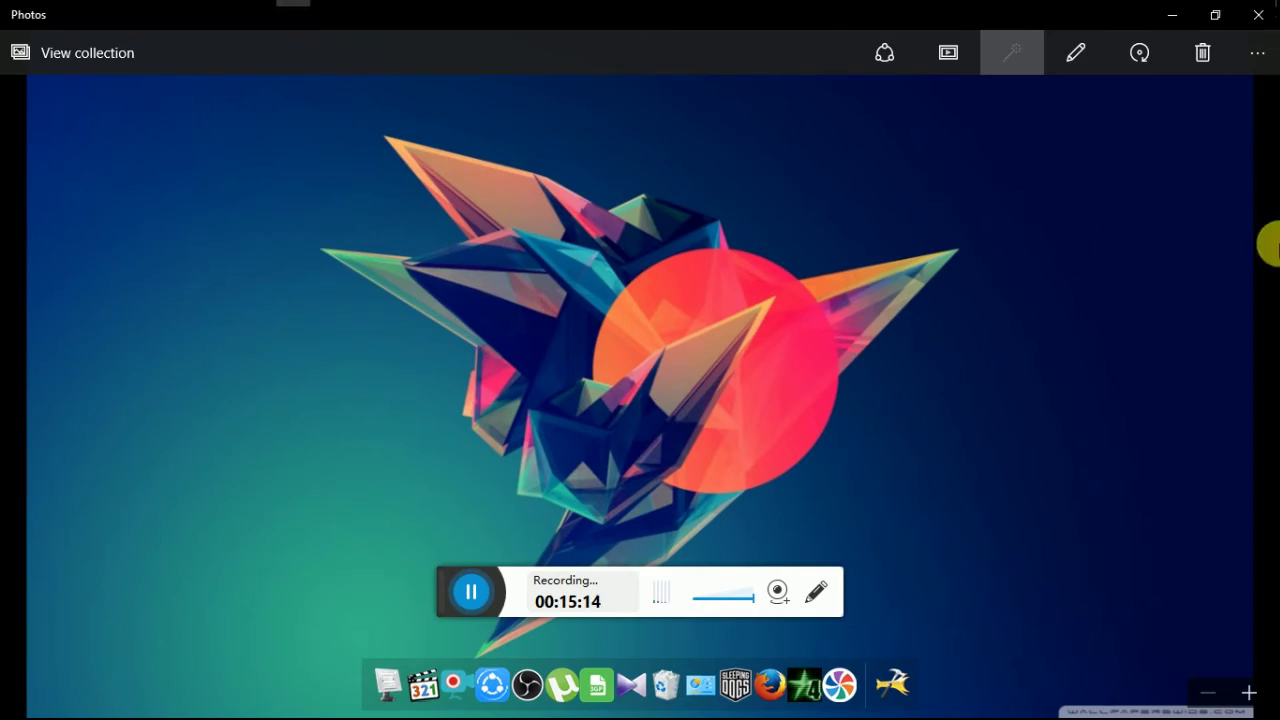
key(alt+F4)
click(966, 137)
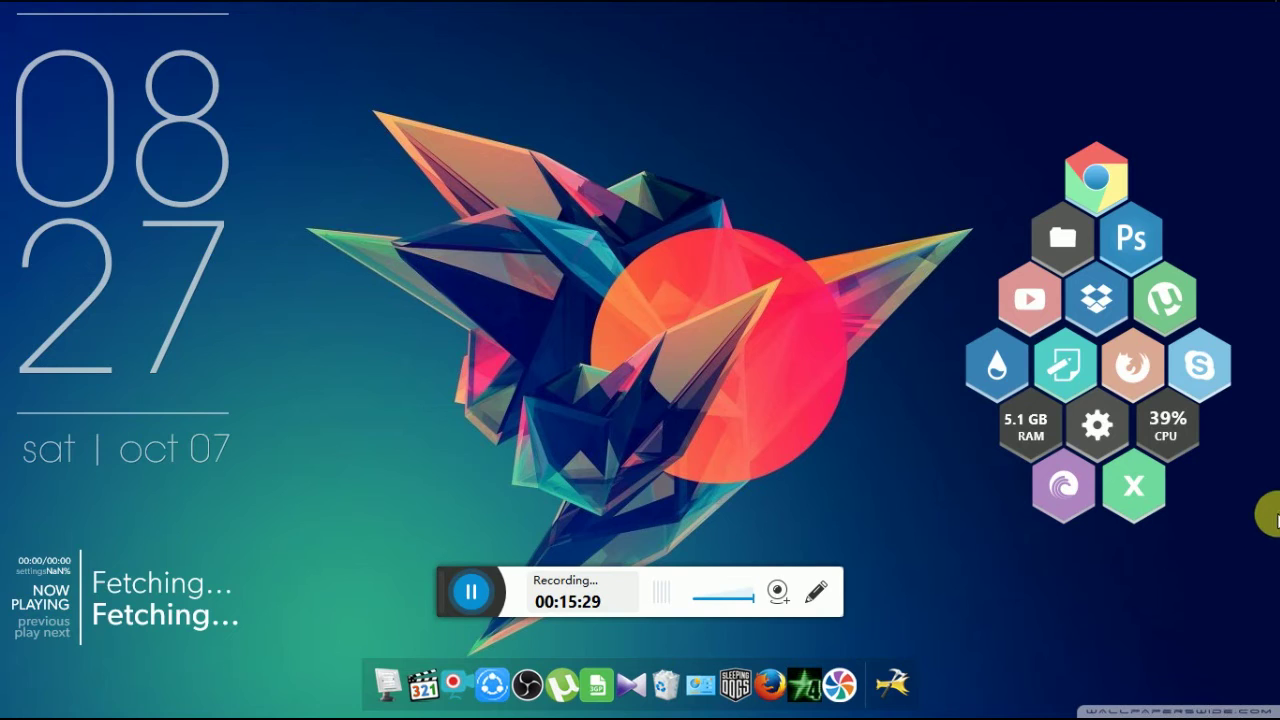
Play the Xenogenesis track in AIMP and open the settings of the VisBubble visualizer
mouse_move(1268, 558)
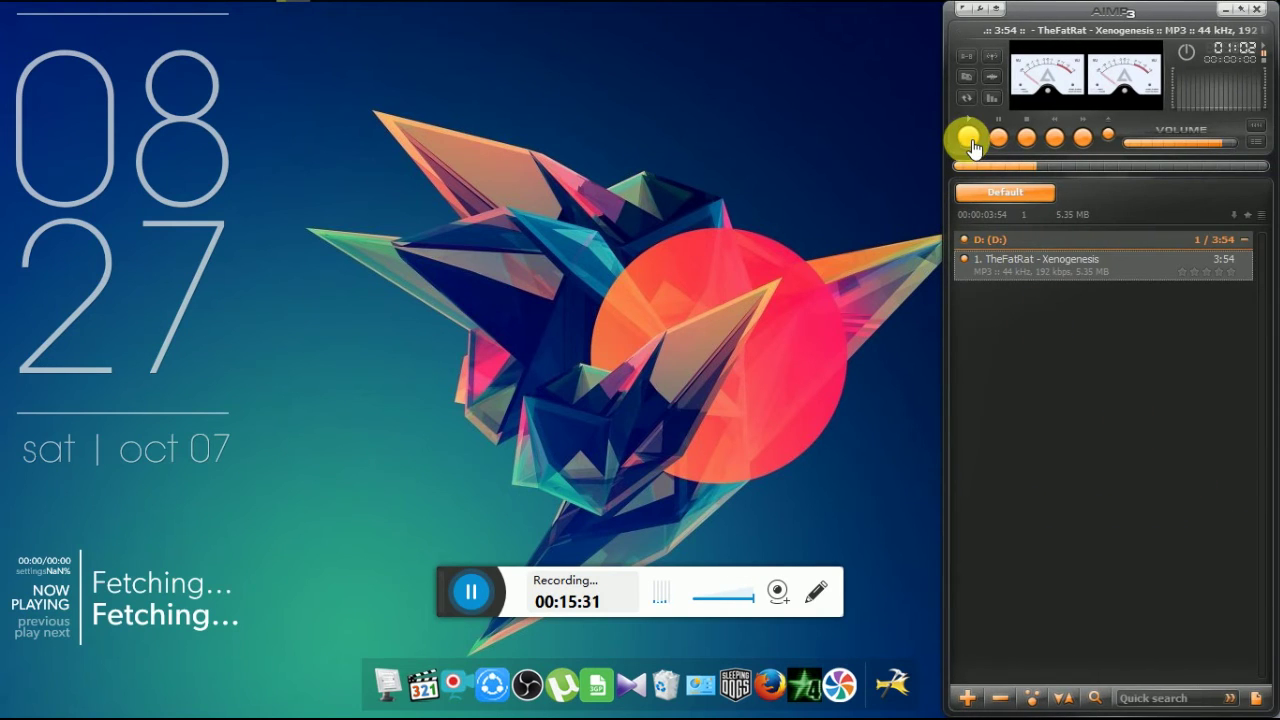
click(968, 137)
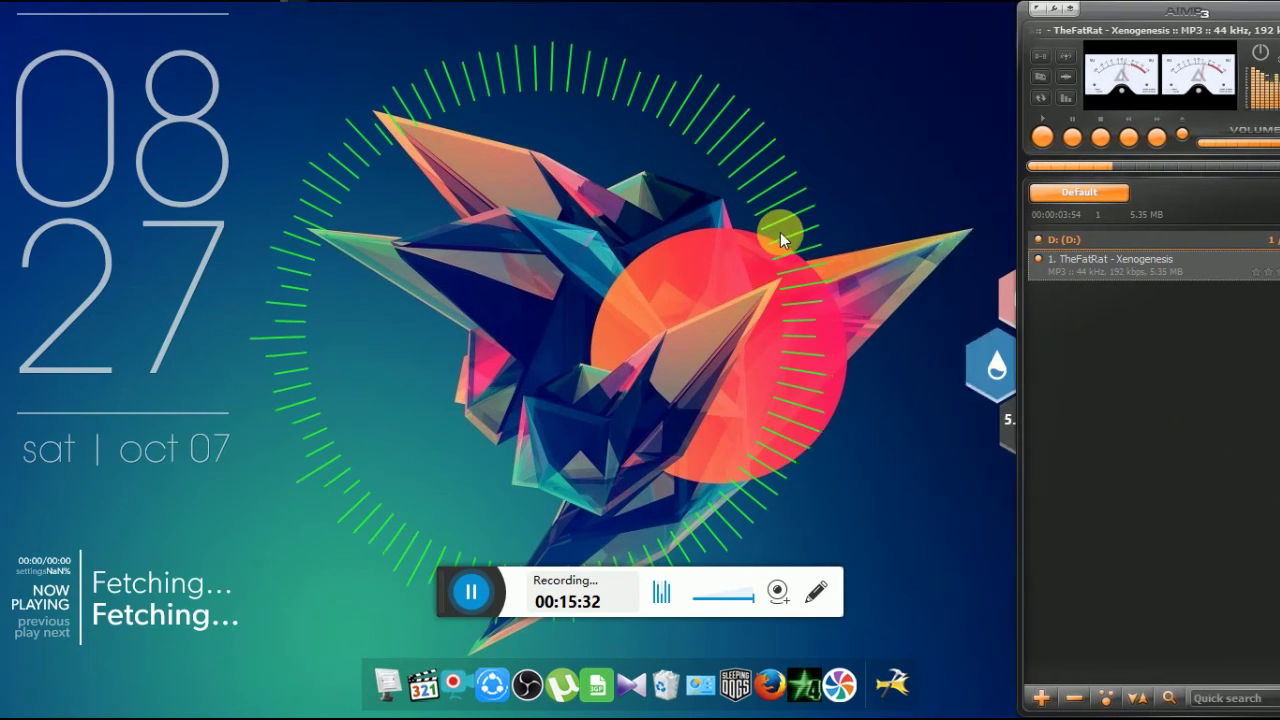
right_click(780, 232)
click(765, 167)
double_click(765, 167)
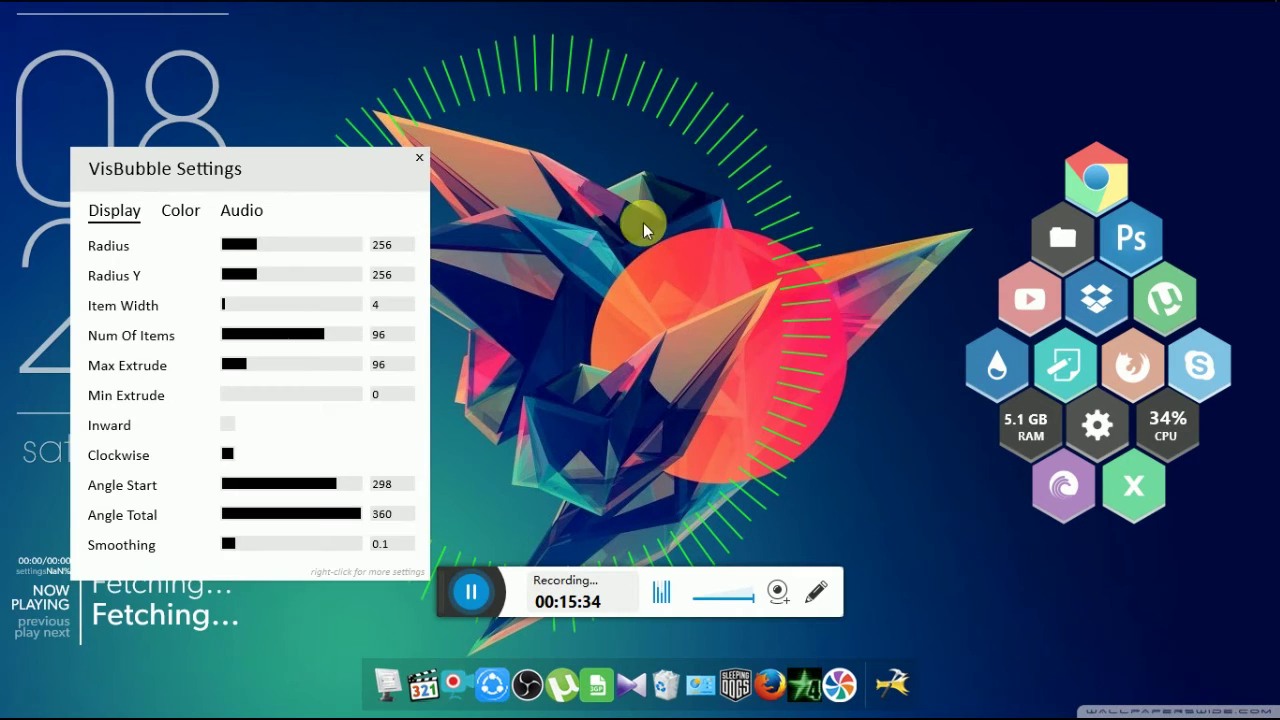
Set the visualizer's Radius and Radius Y to 148 and fit the ring around the wallpaper's red circle
drag(255, 260, 218, 258)
click(219, 257)
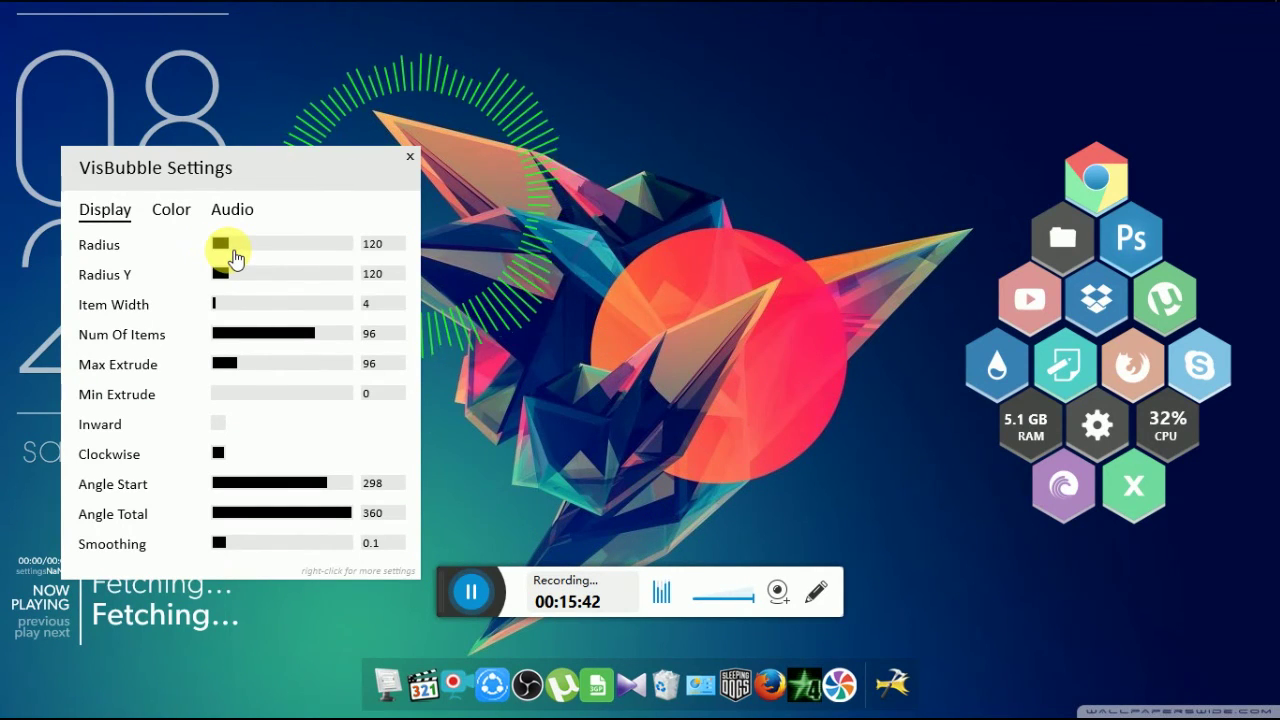
drag(520, 149, 827, 296)
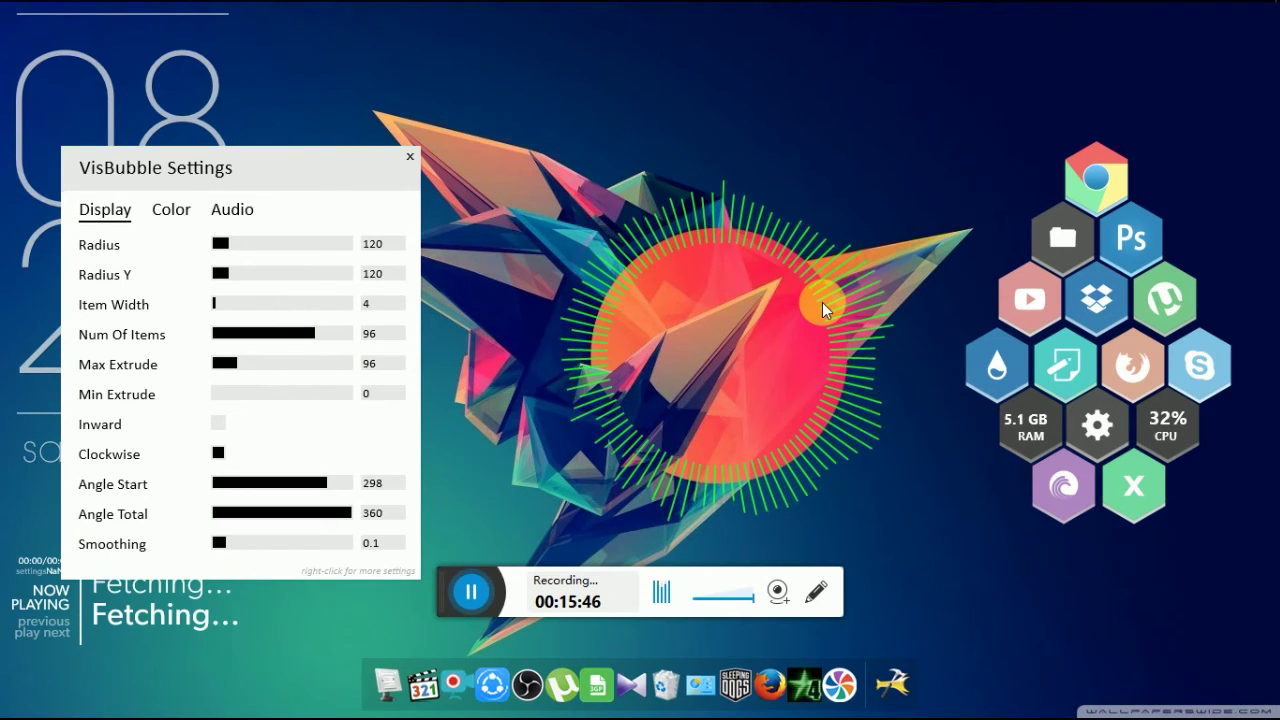
click(229, 246)
click(232, 248)
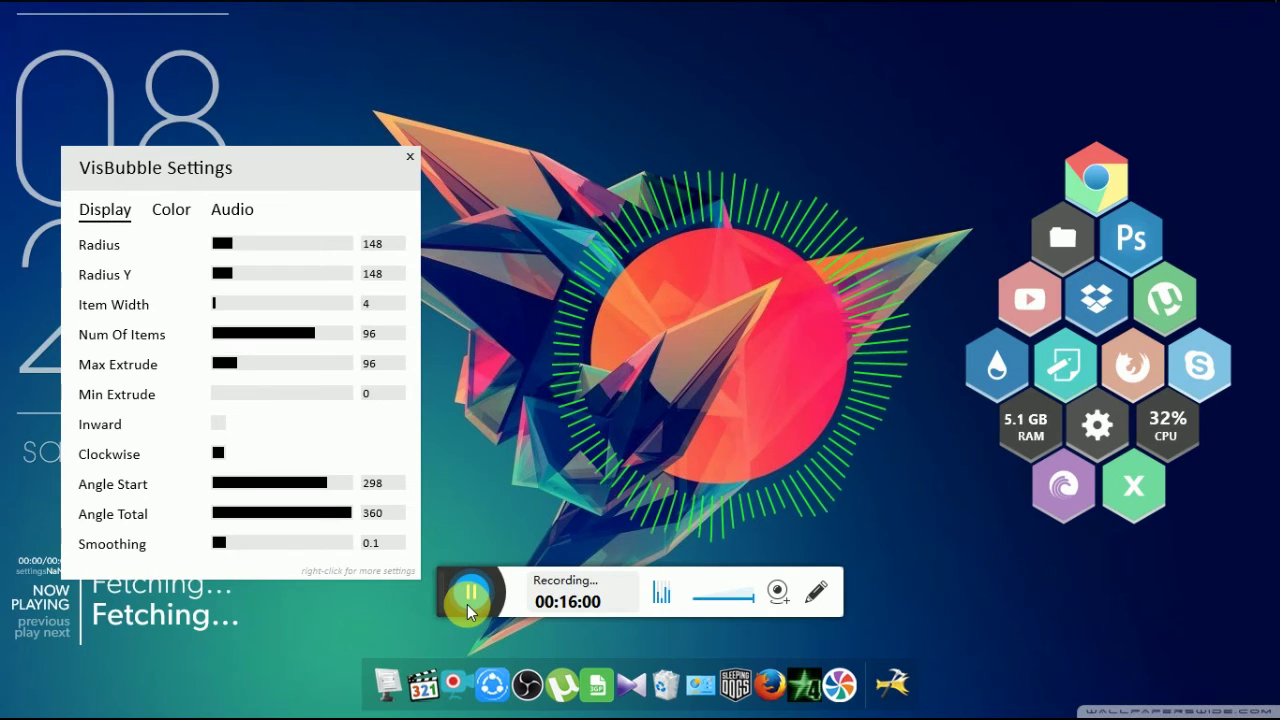
Close the AIMP music player and the VisBubble settings window
mouse_move(1270, 598)
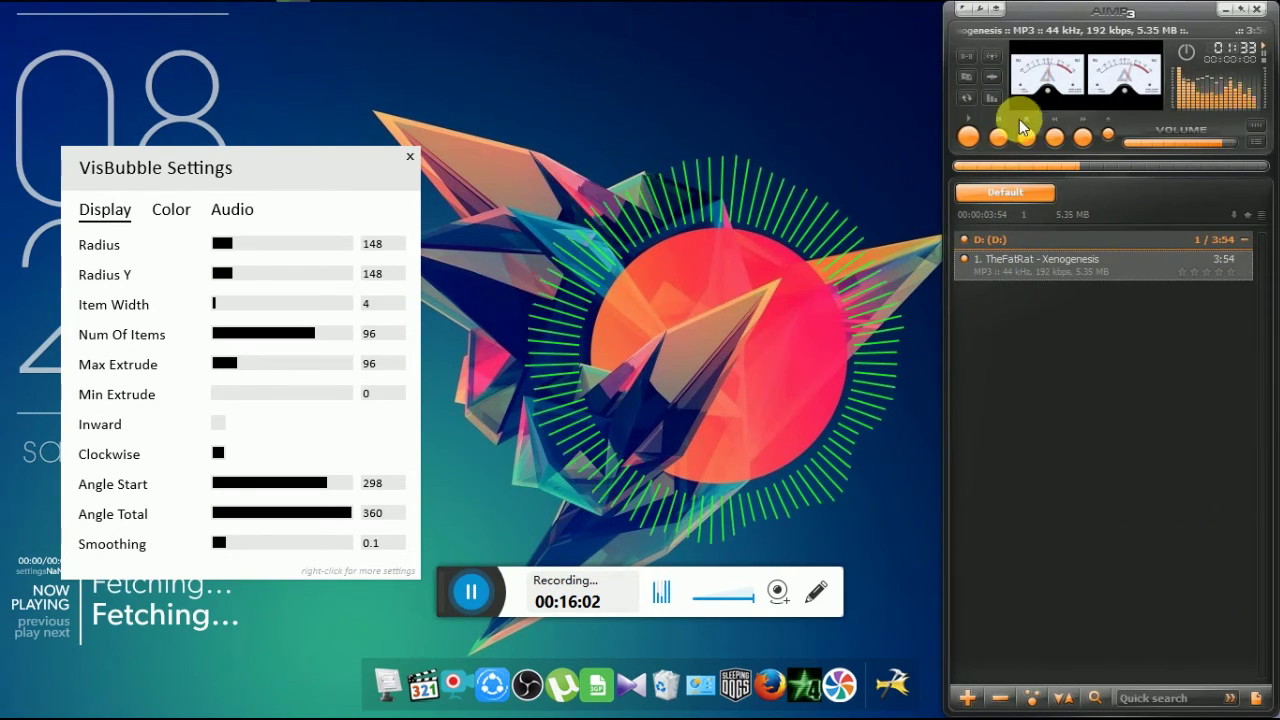
click(1256, 10)
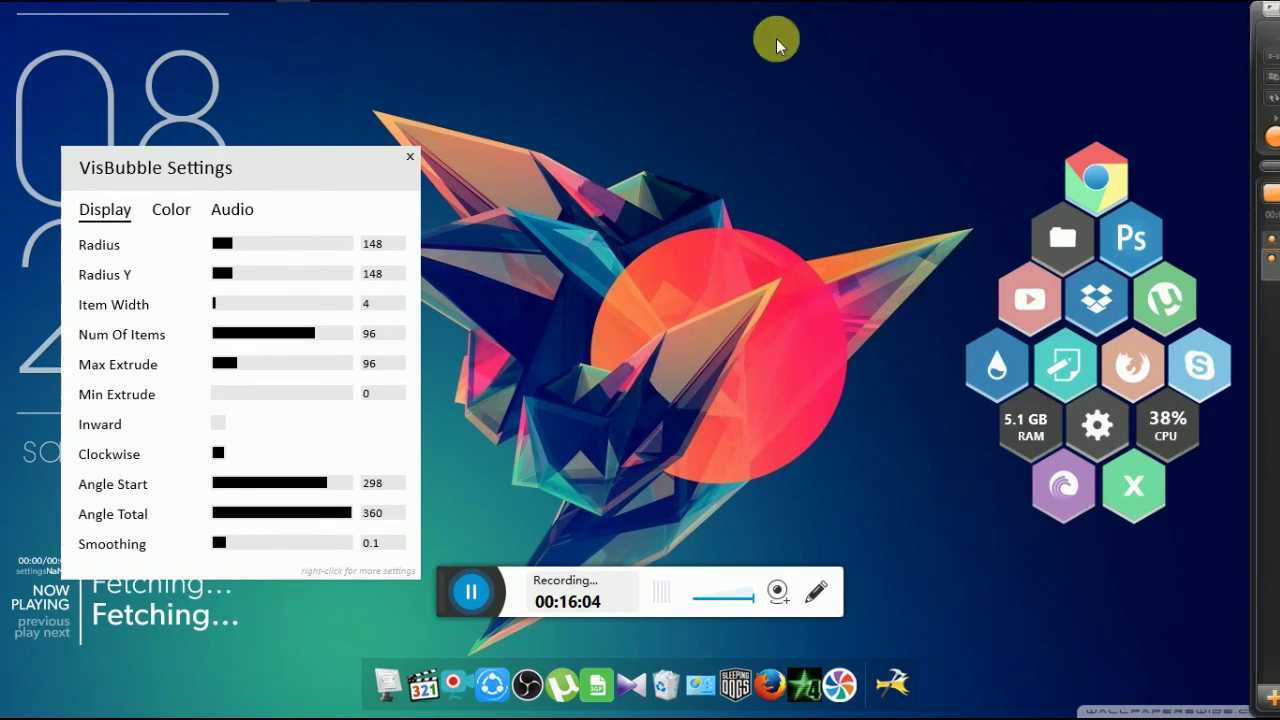
click(418, 158)
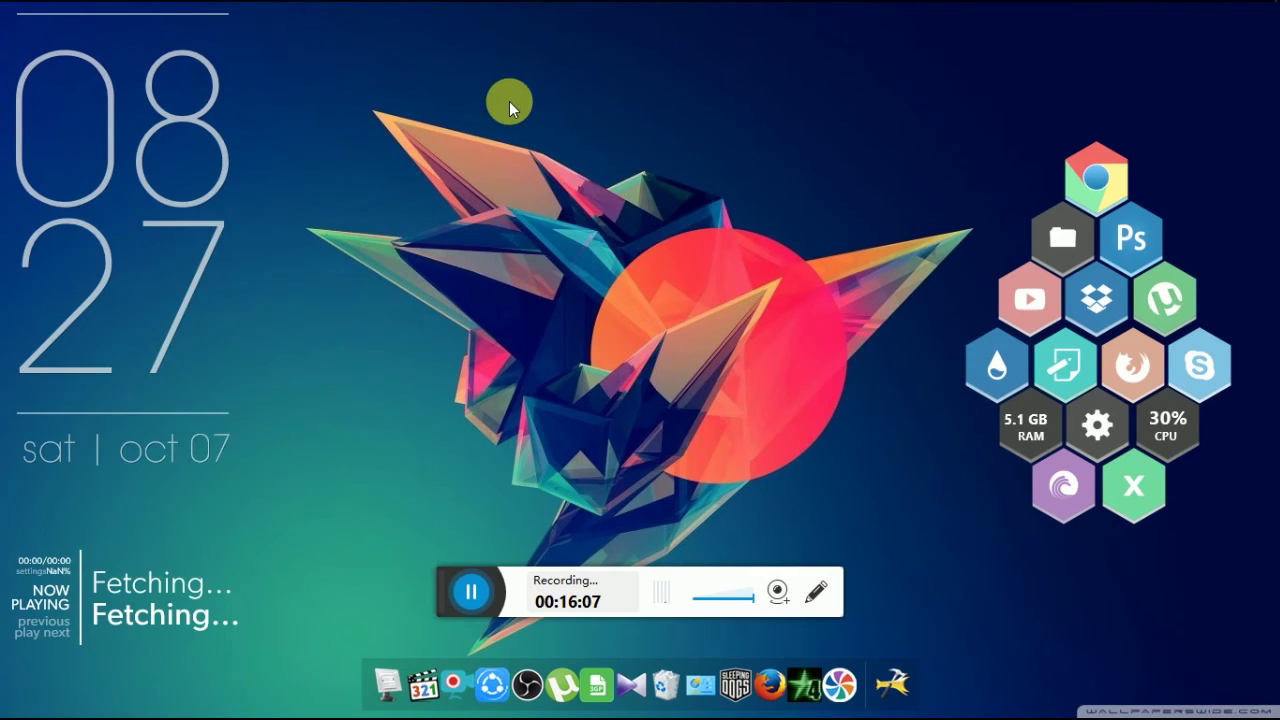